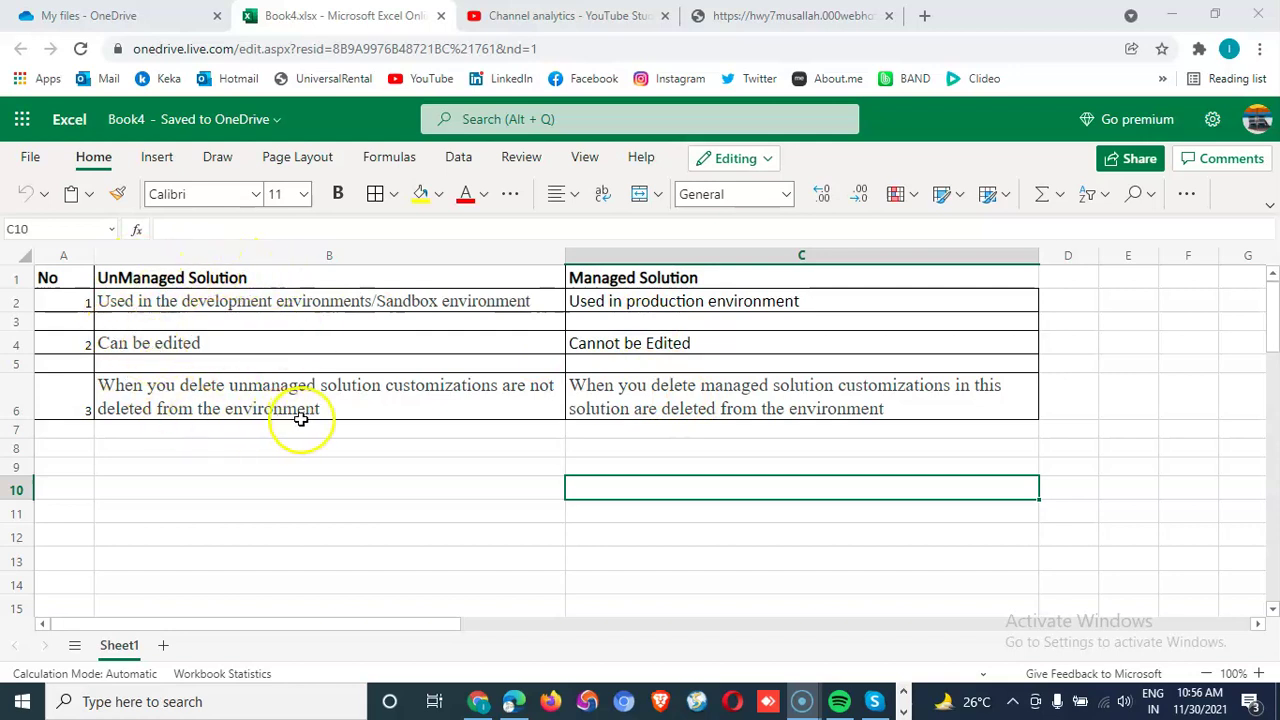
# Switch to Power Apps and create a new Dataverse table with the display name tblManagedUnManaged.
pyautogui.click(515, 700)
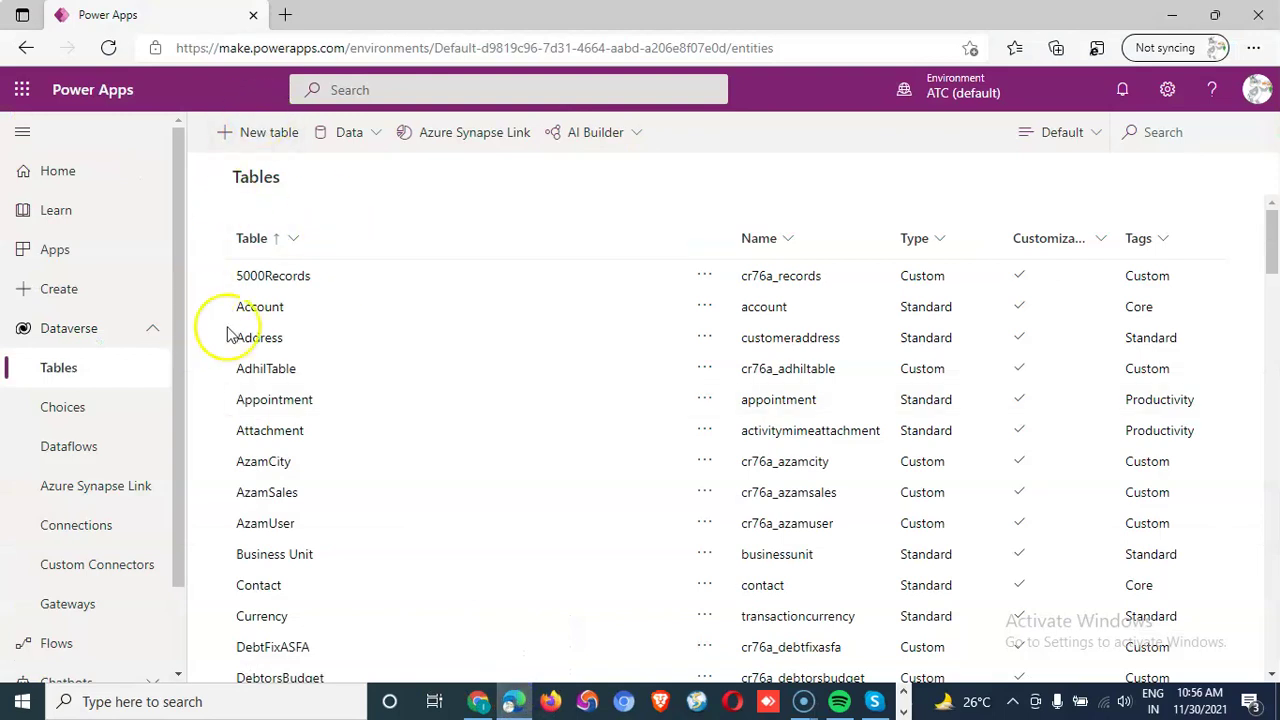
pyautogui.click(278, 138)
pyautogui.click(1038, 160)
pyautogui.write('tblManagedUnManaged')
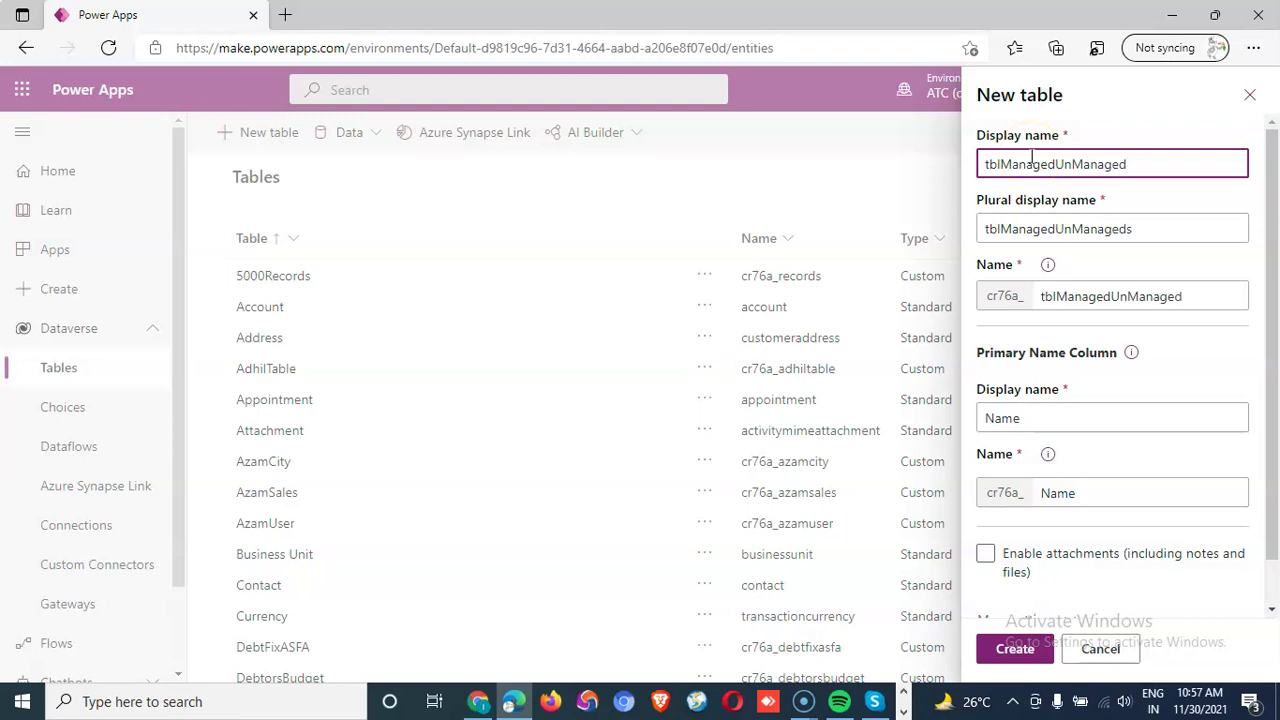
pyautogui.click(1020, 650)
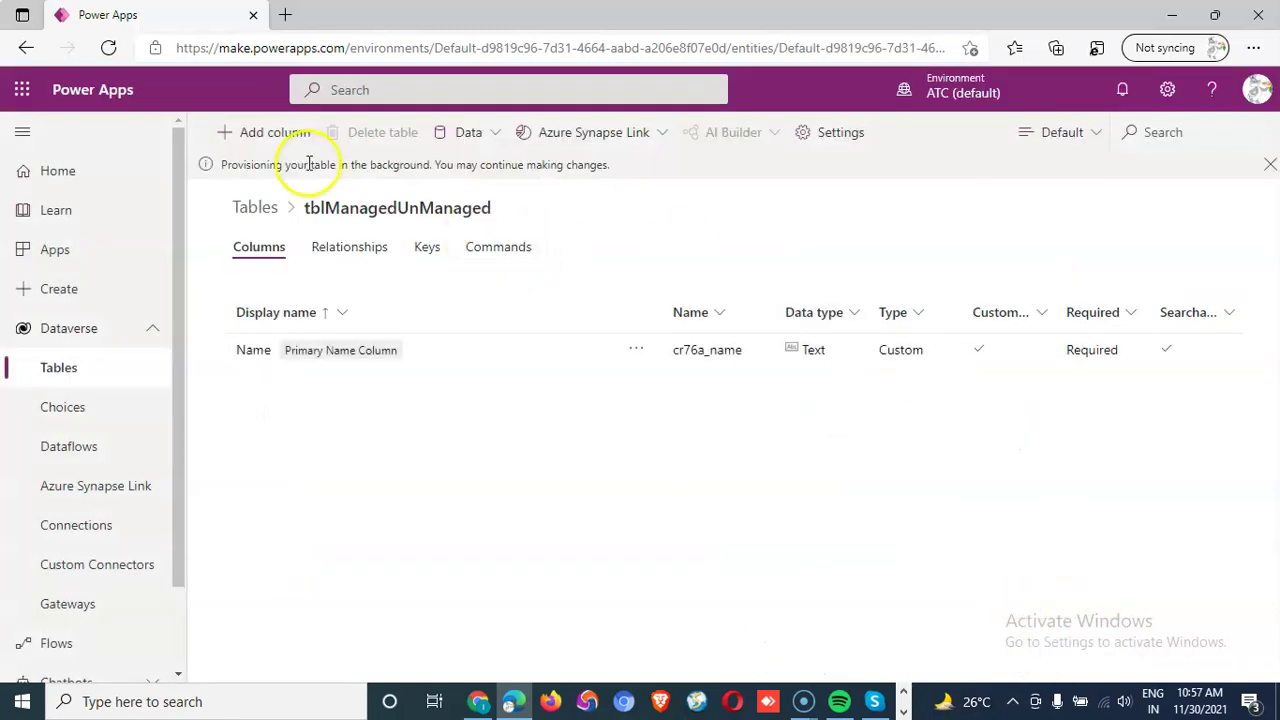
# Add a text column named FirstName to the tblManagedUnManaged table and save the table.
pyautogui.click(263, 134)
pyautogui.click(1030, 155)
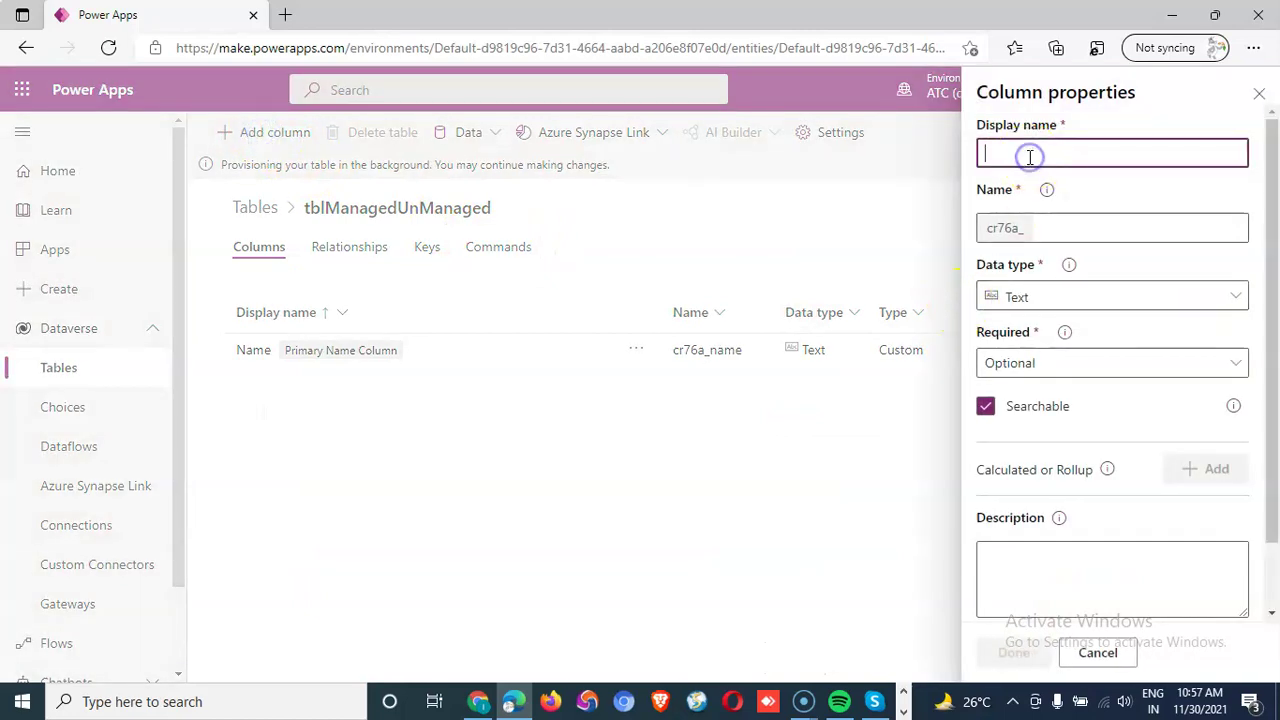
pyautogui.write('FirstName')
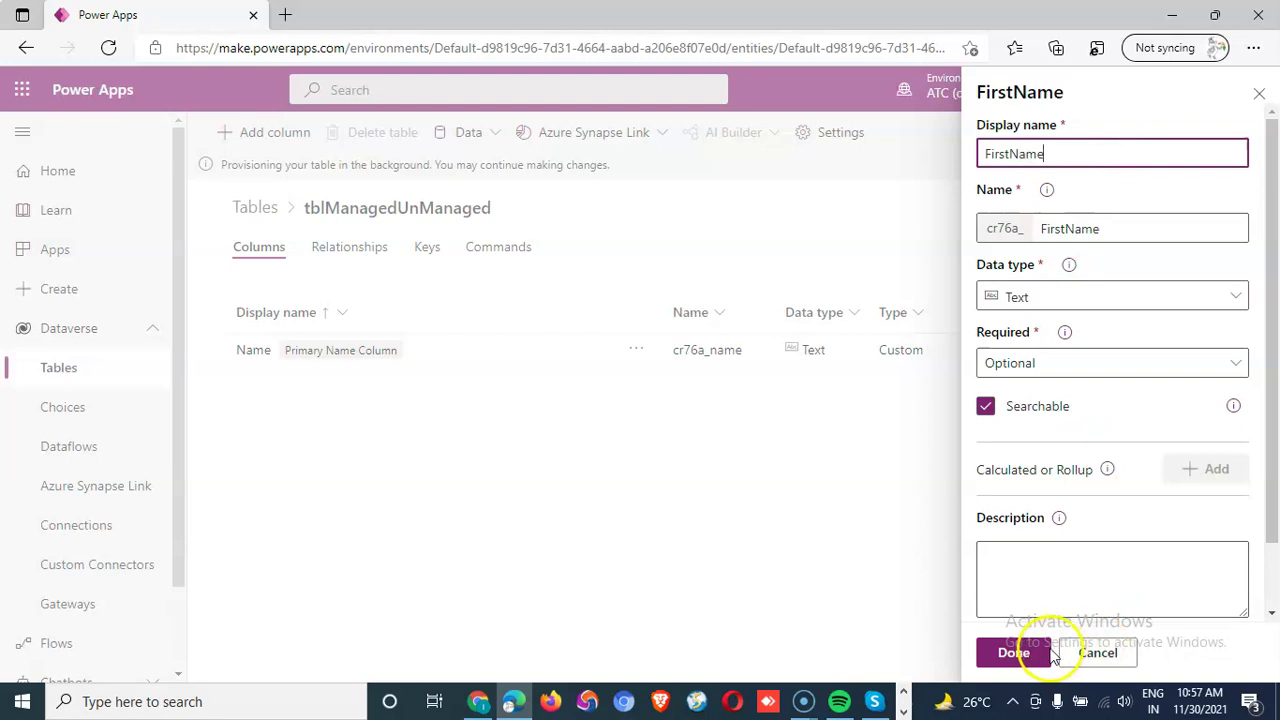
pyautogui.click(1013, 652)
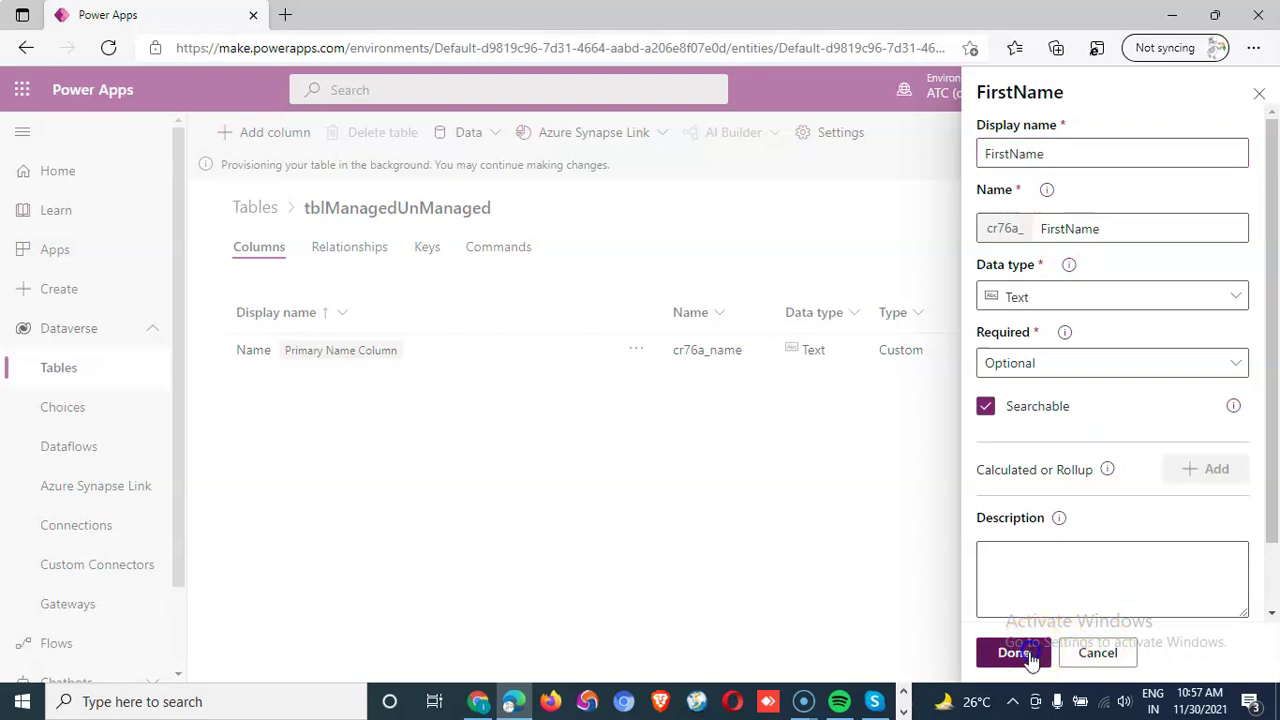
pyautogui.click(1218, 657)
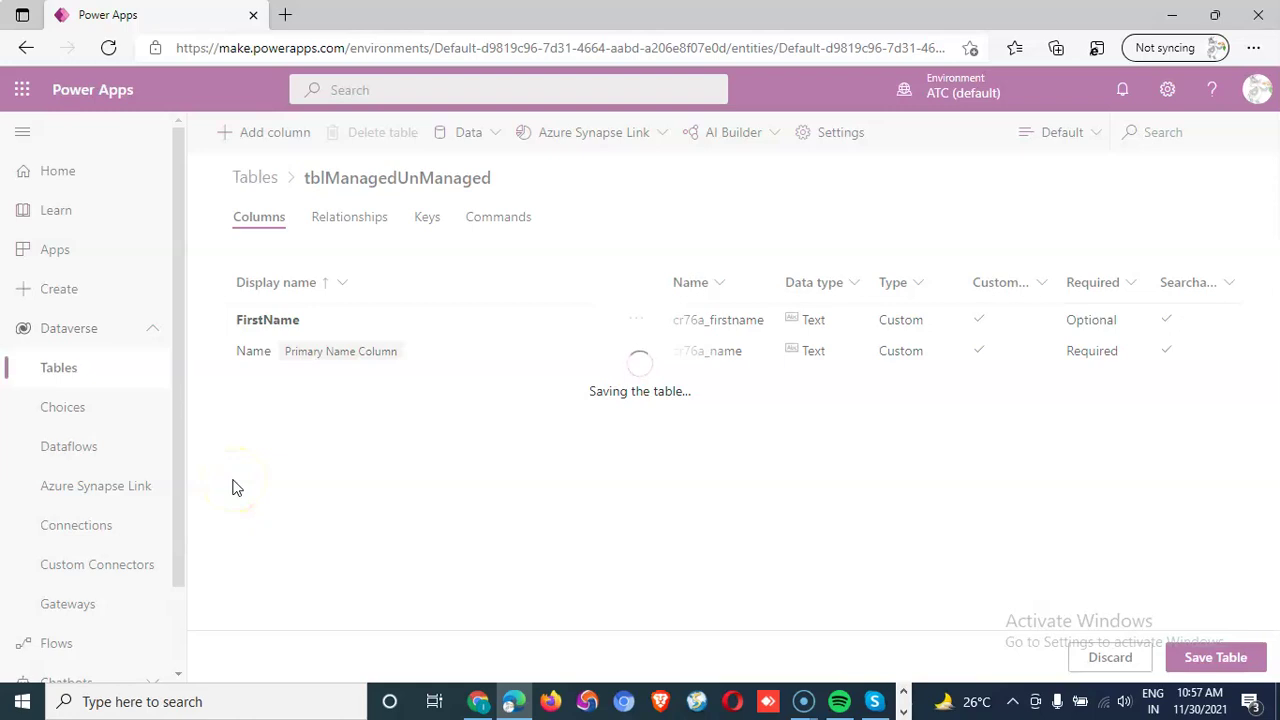
# Try to open the Power Apps home page in a second browser tab while the table is saving.
pyautogui.click(285, 15)
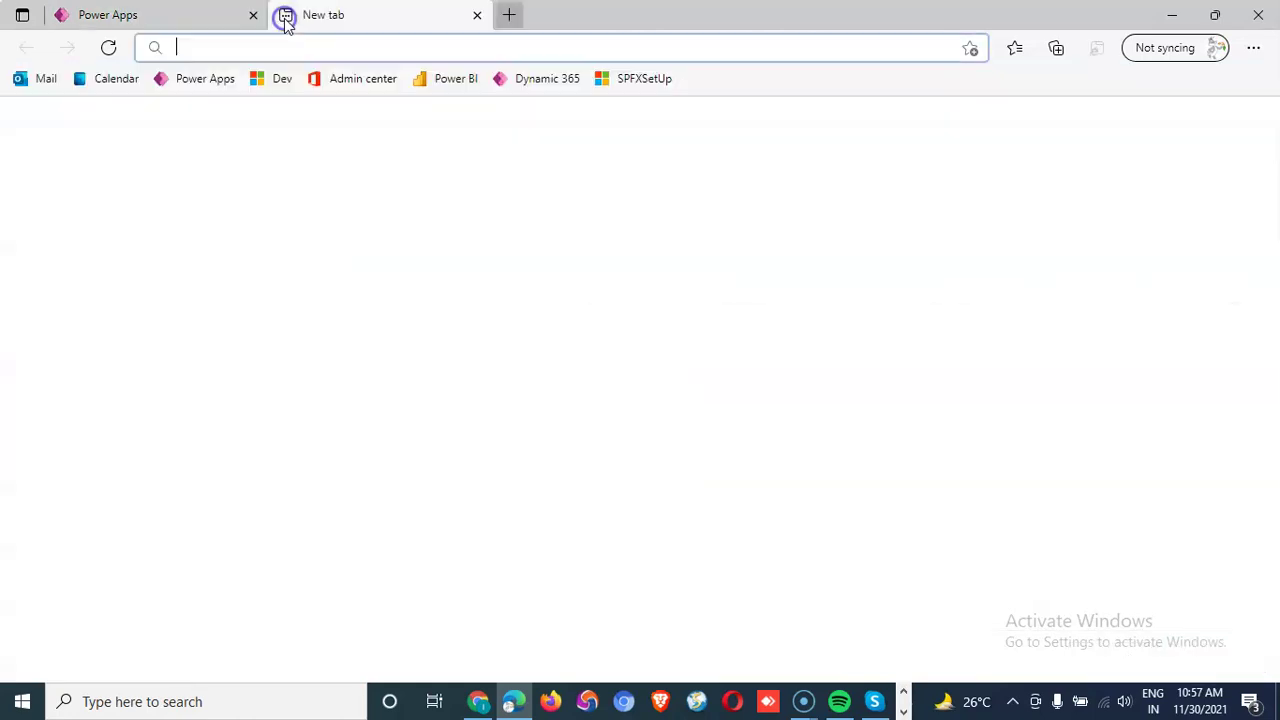
pyautogui.click(204, 79)
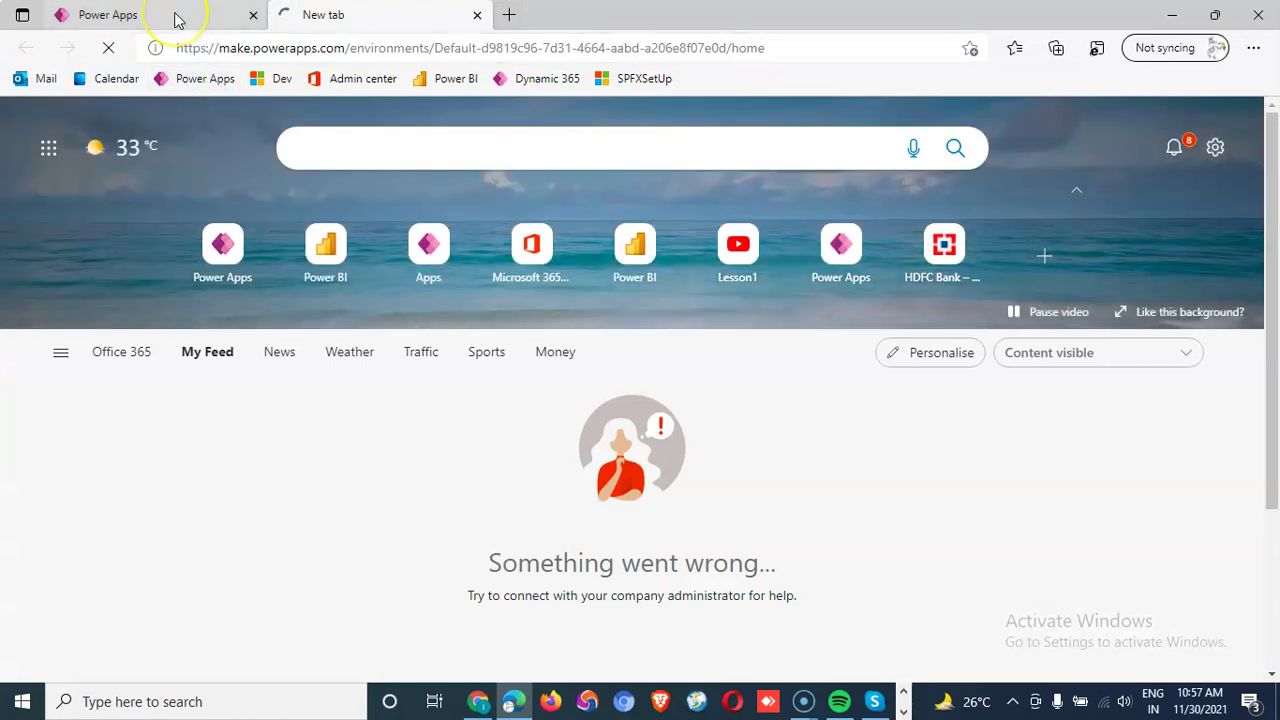
pyautogui.click(175, 16)
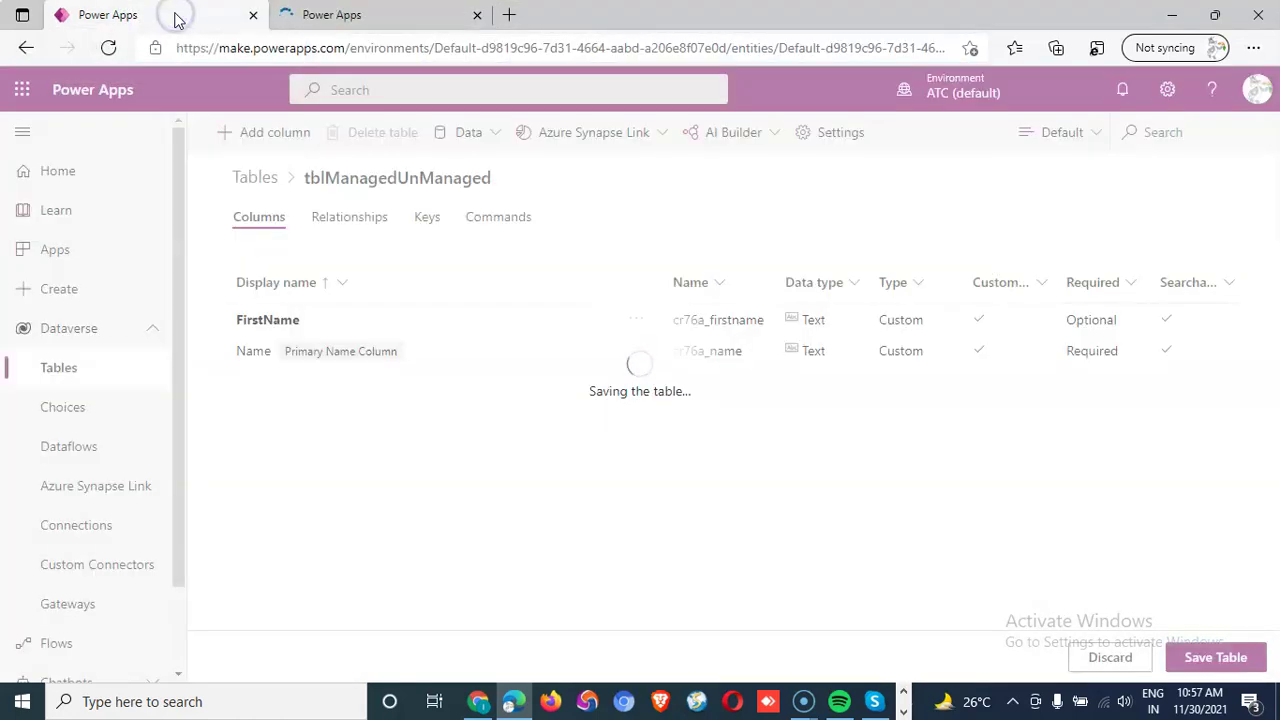
pyautogui.click(358, 14)
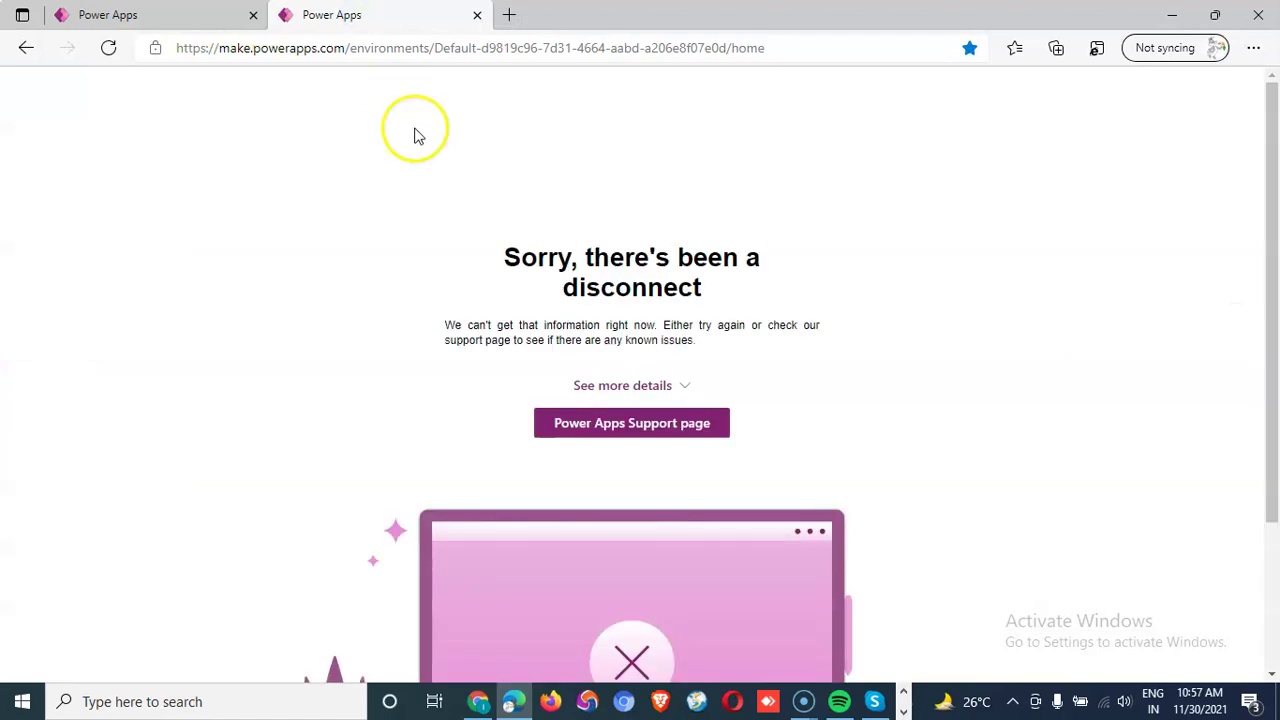
pyautogui.click(1254, 50)
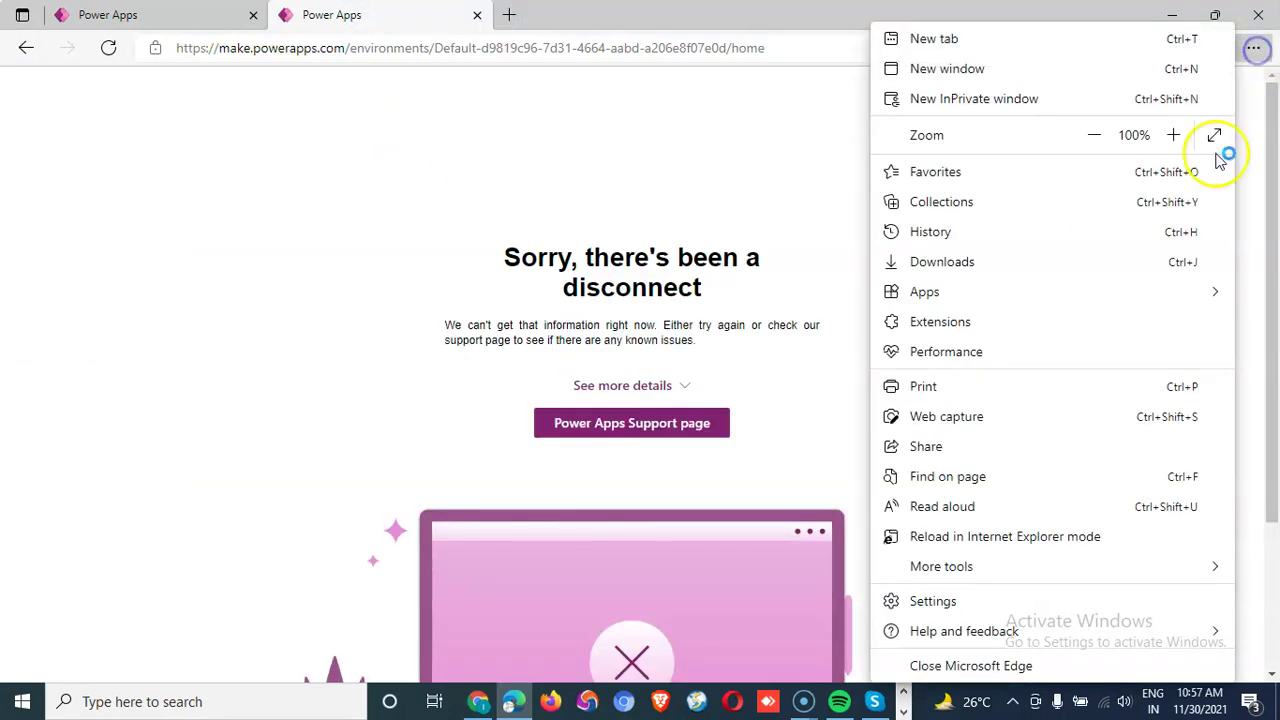
pyautogui.click(969, 603)
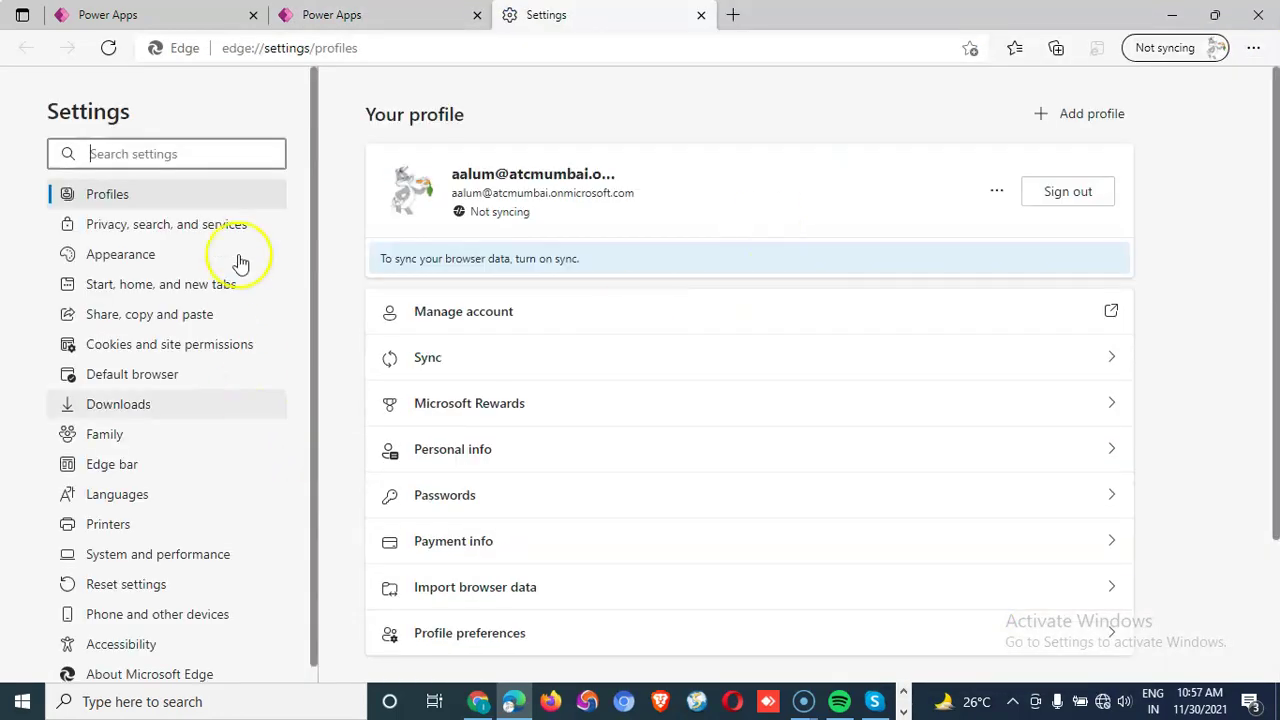
pyautogui.click(194, 223)
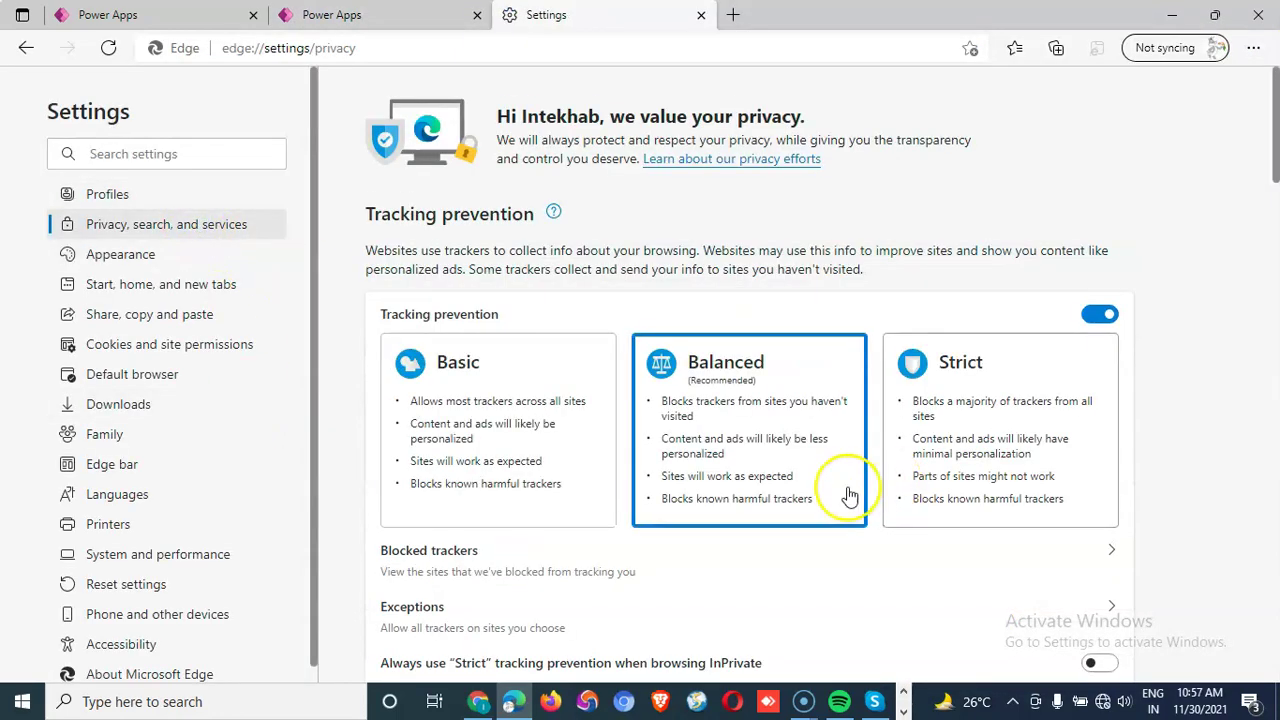
pyautogui.scroll(-4, 870, 530)
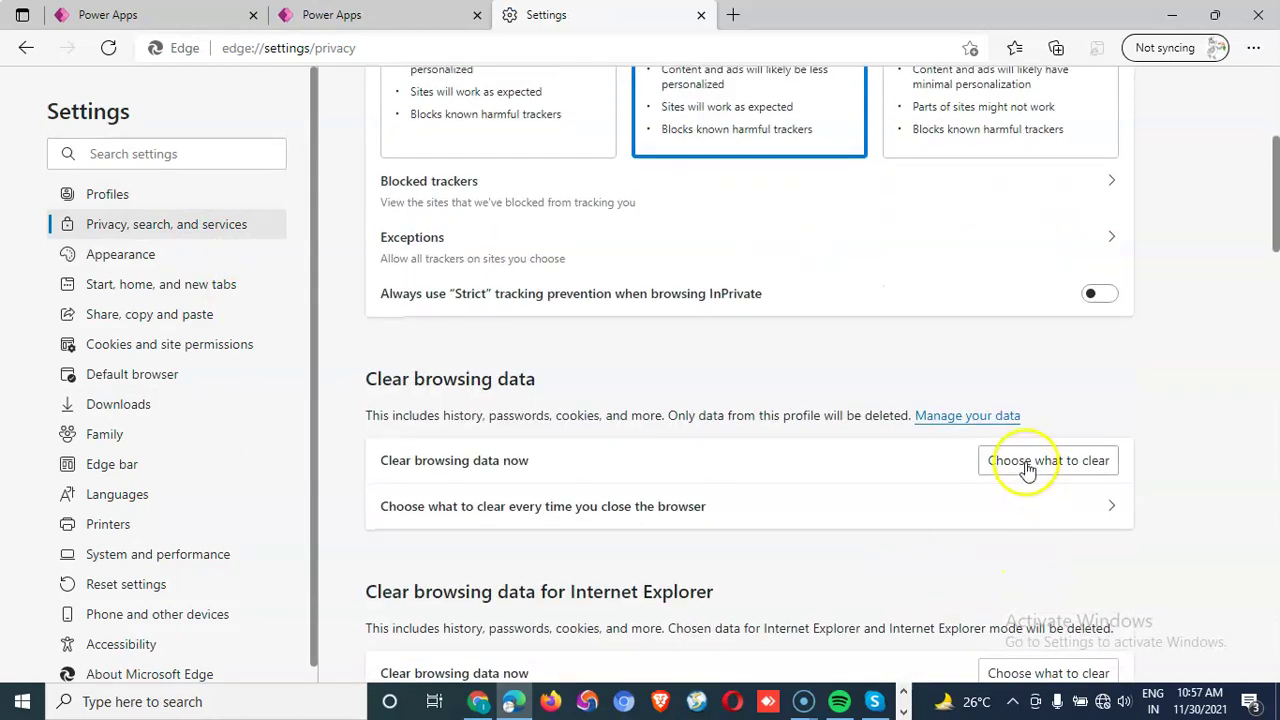
pyautogui.click(1028, 466)
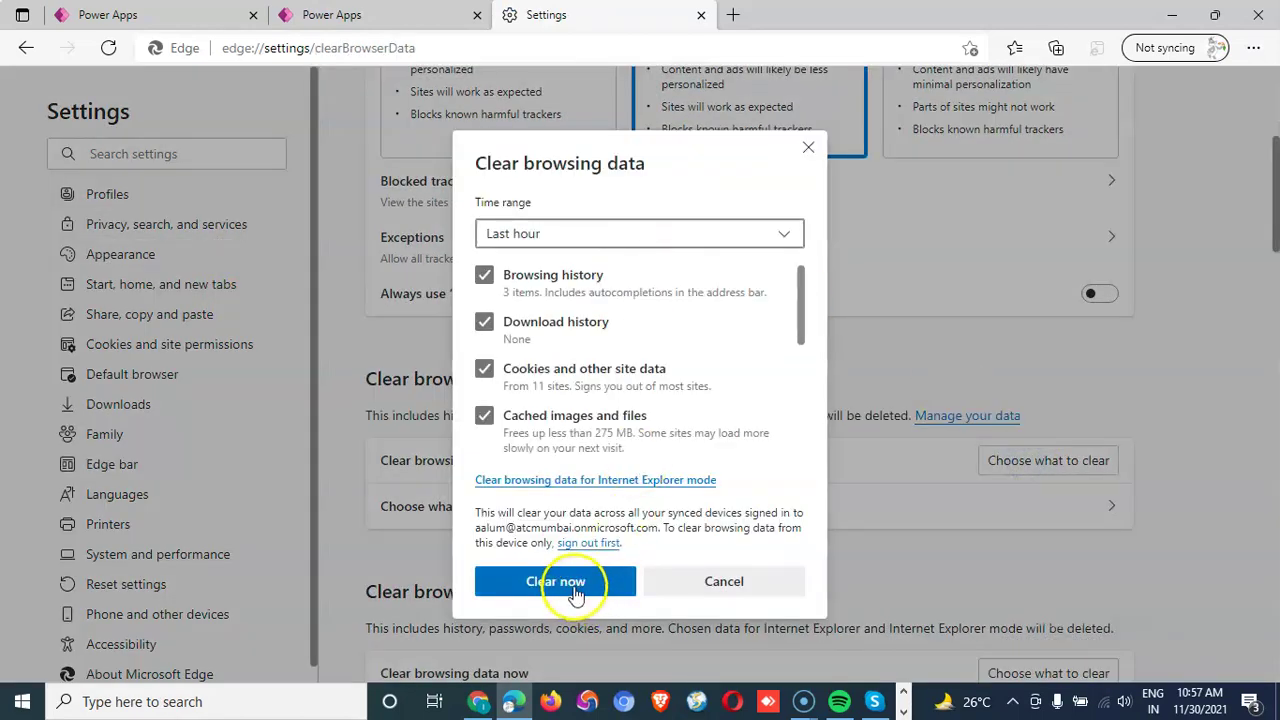
pyautogui.click(110, 14)
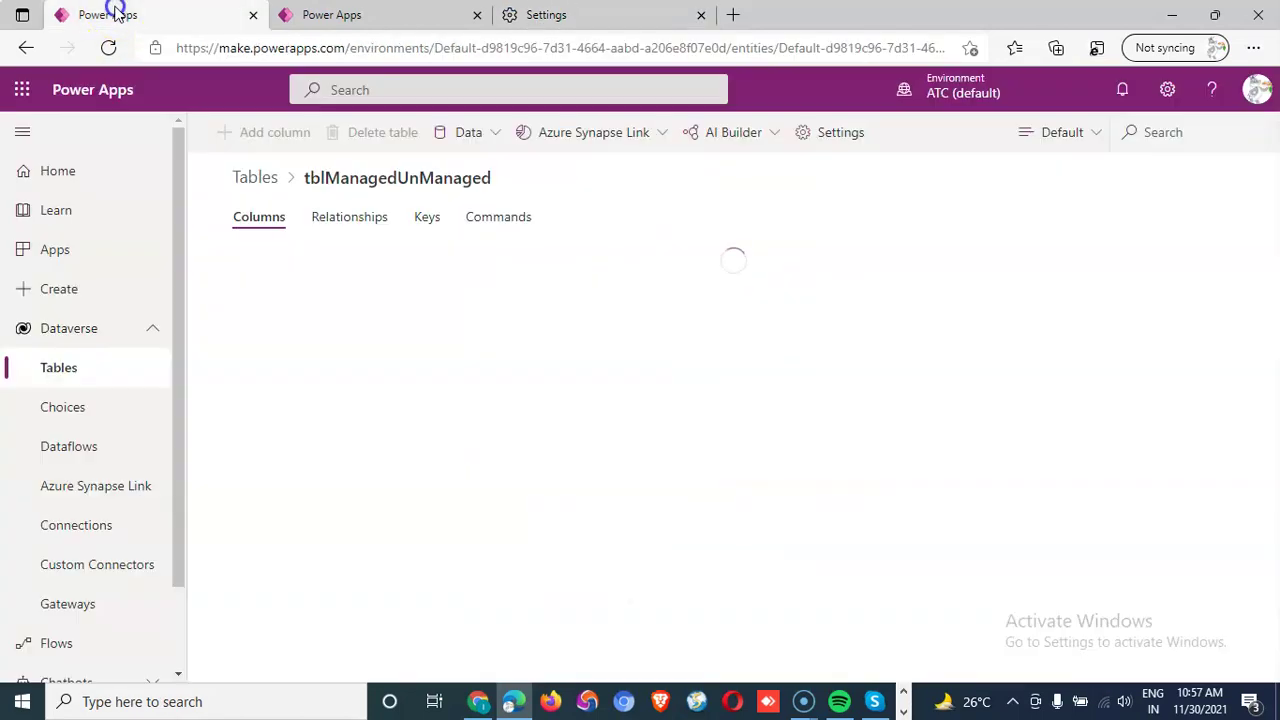
pyautogui.click(586, 17)
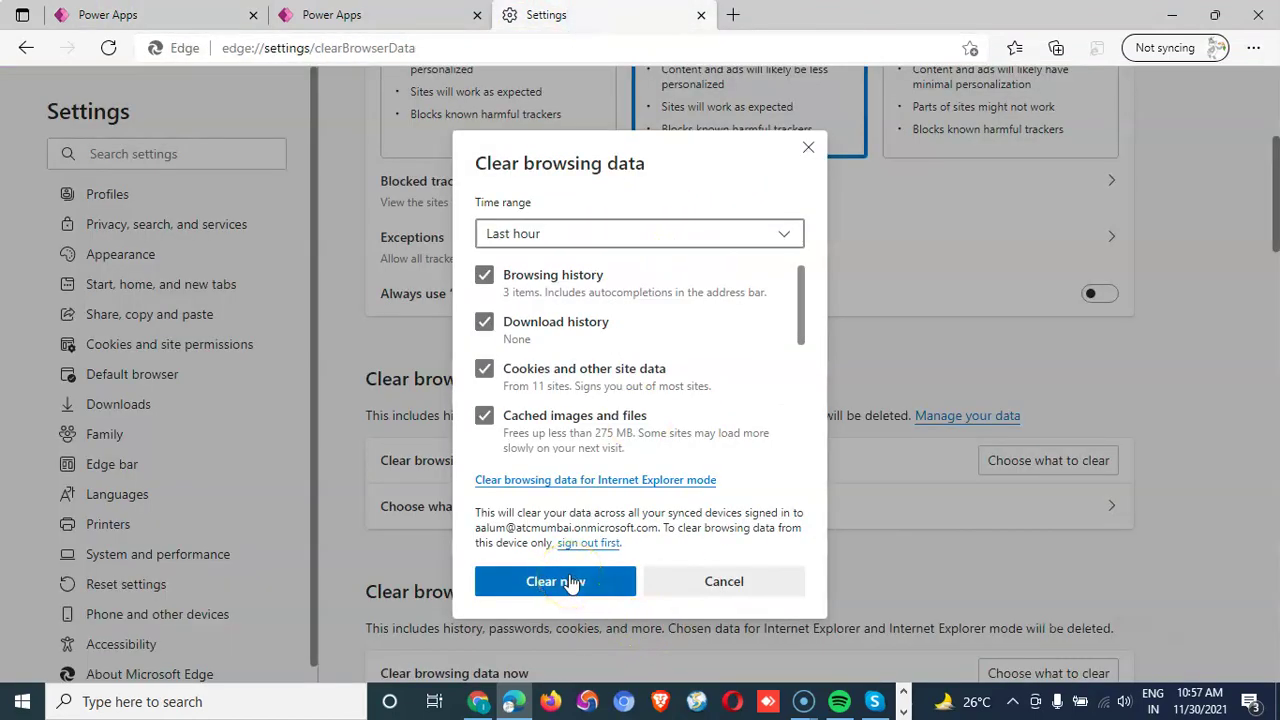
pyautogui.click(808, 148)
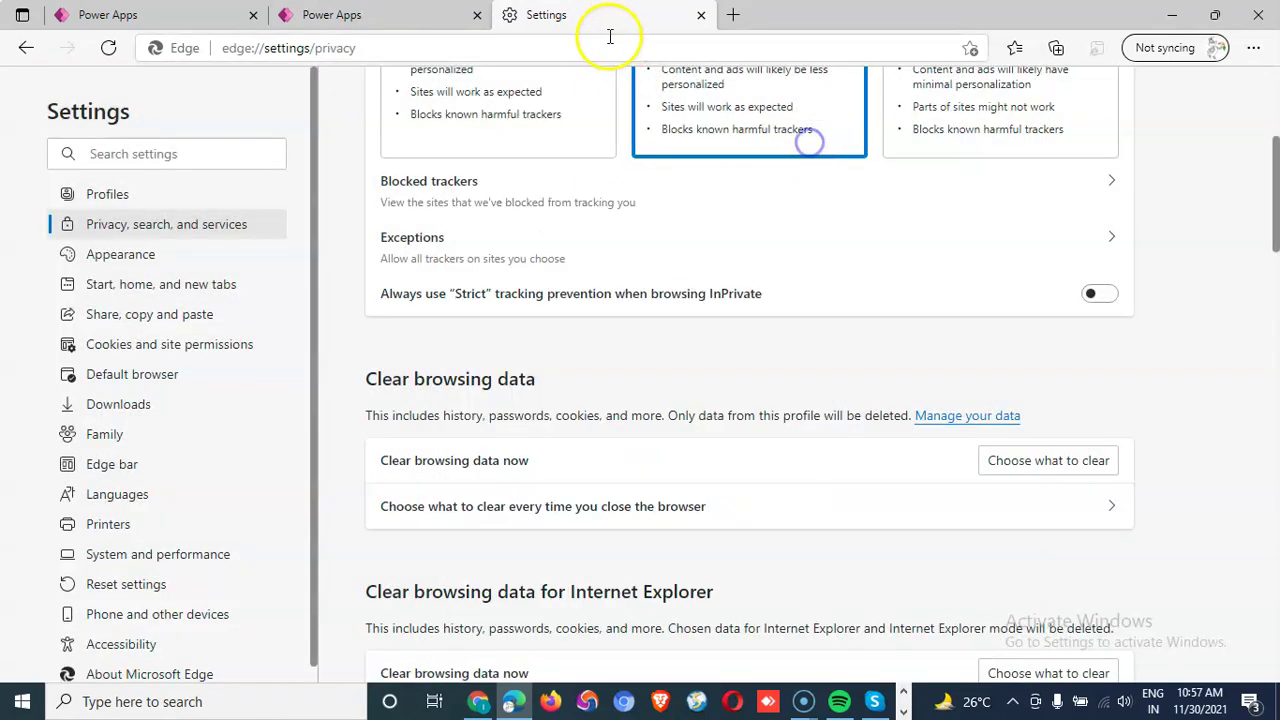
pyautogui.click(698, 17)
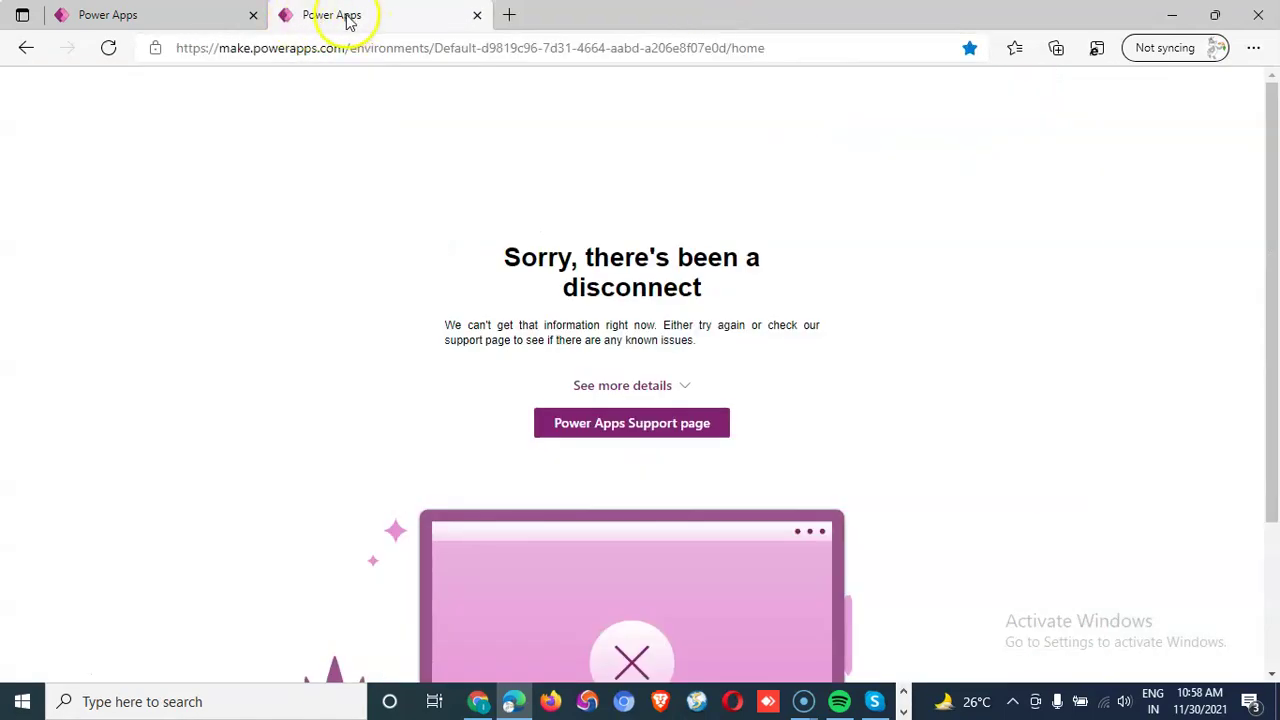
pyautogui.click(477, 15)
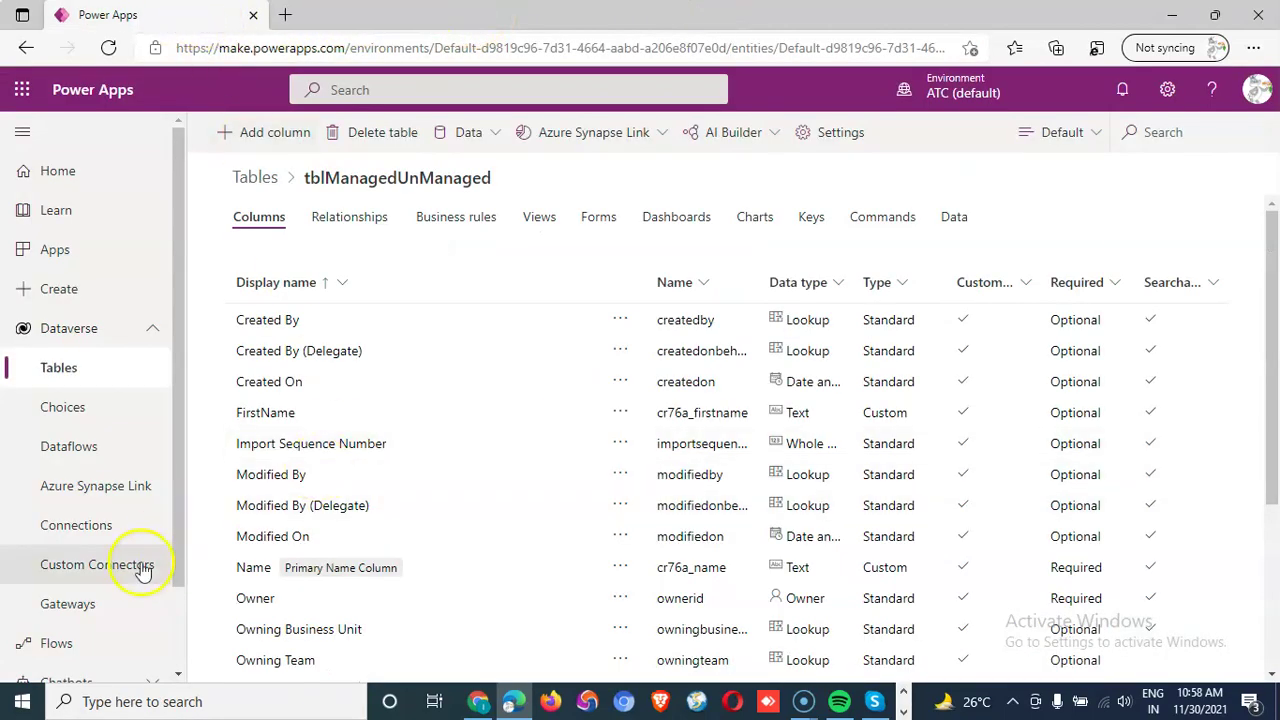
# Start a new solution named SolManagedUnManaged with CDS Default Publisher (Cra8b5c) as its publisher.
pyautogui.scroll(-1, 143, 567)
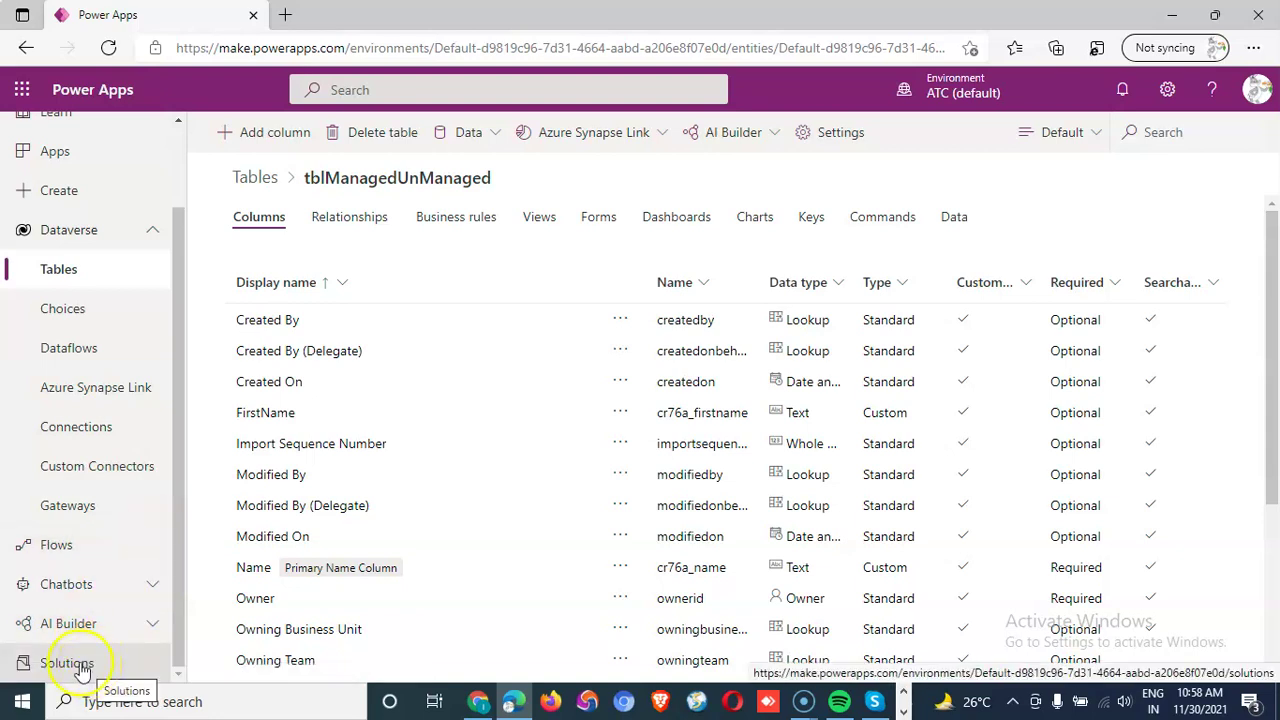
pyautogui.click(155, 660)
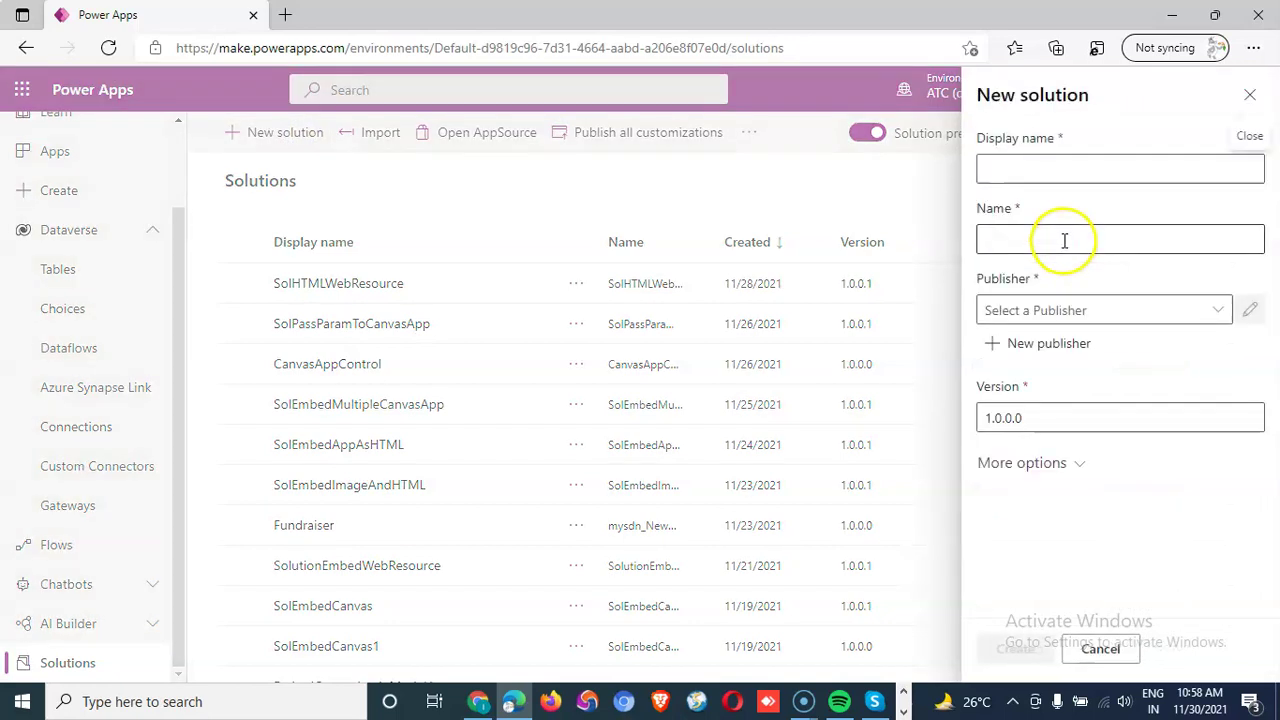
pyautogui.click(1216, 310)
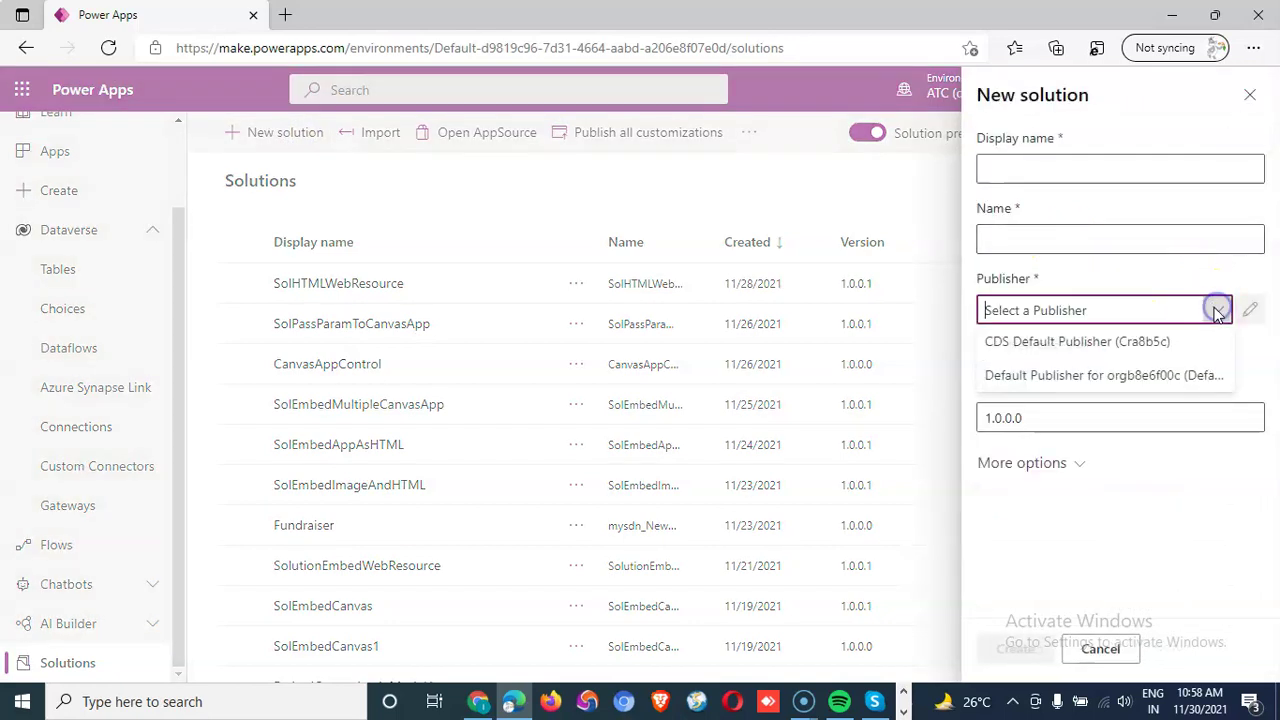
pyautogui.click(1108, 342)
pyautogui.click(1036, 166)
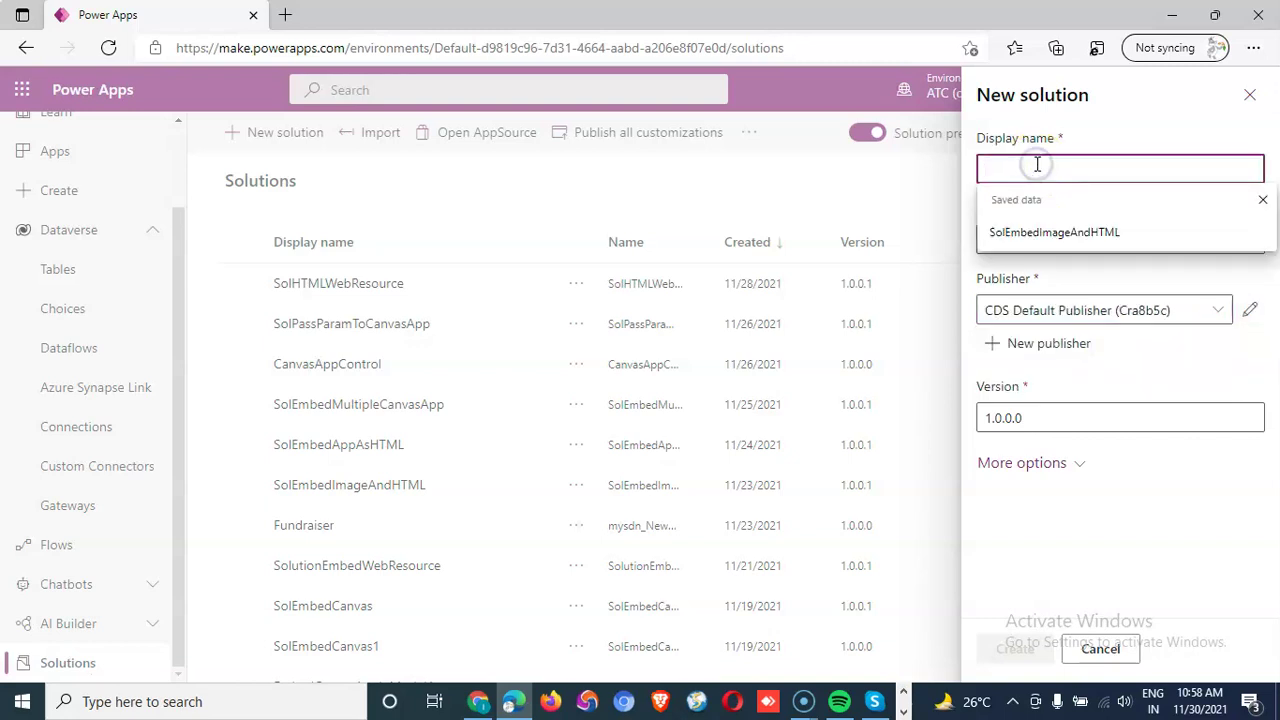
pyautogui.write('SolManagedUnManaged')
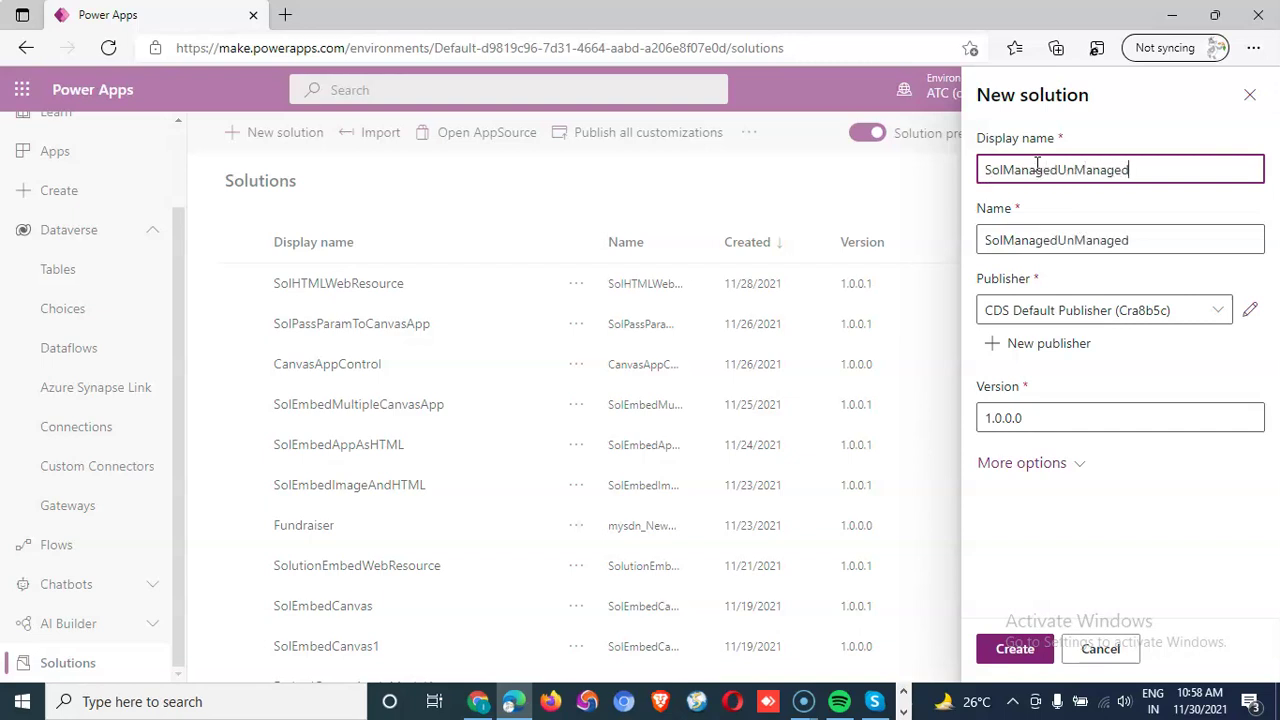
# Check the new solution's package type, change its publisher to Default Publisher for orgb8e6f00c, and create the solution.
pyautogui.click(1080, 465)
pyautogui.scroll(-2, 1123, 495)
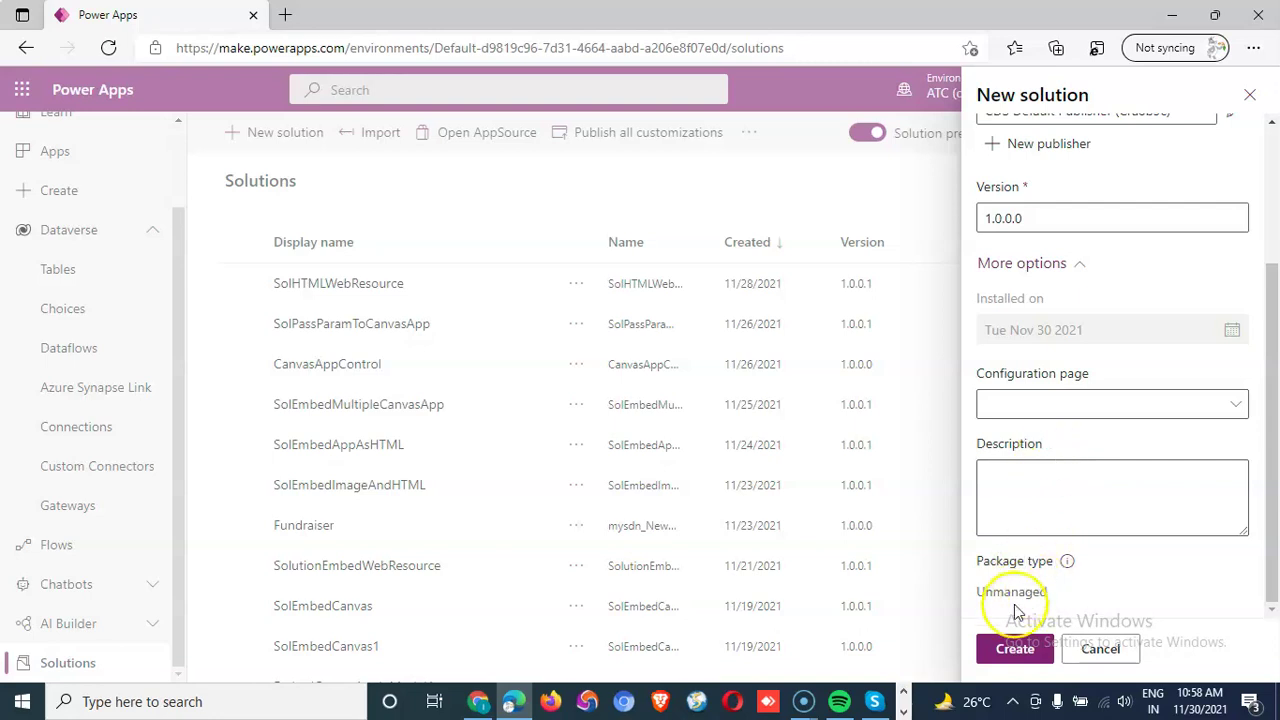
pyautogui.scroll(2, 1100, 470)
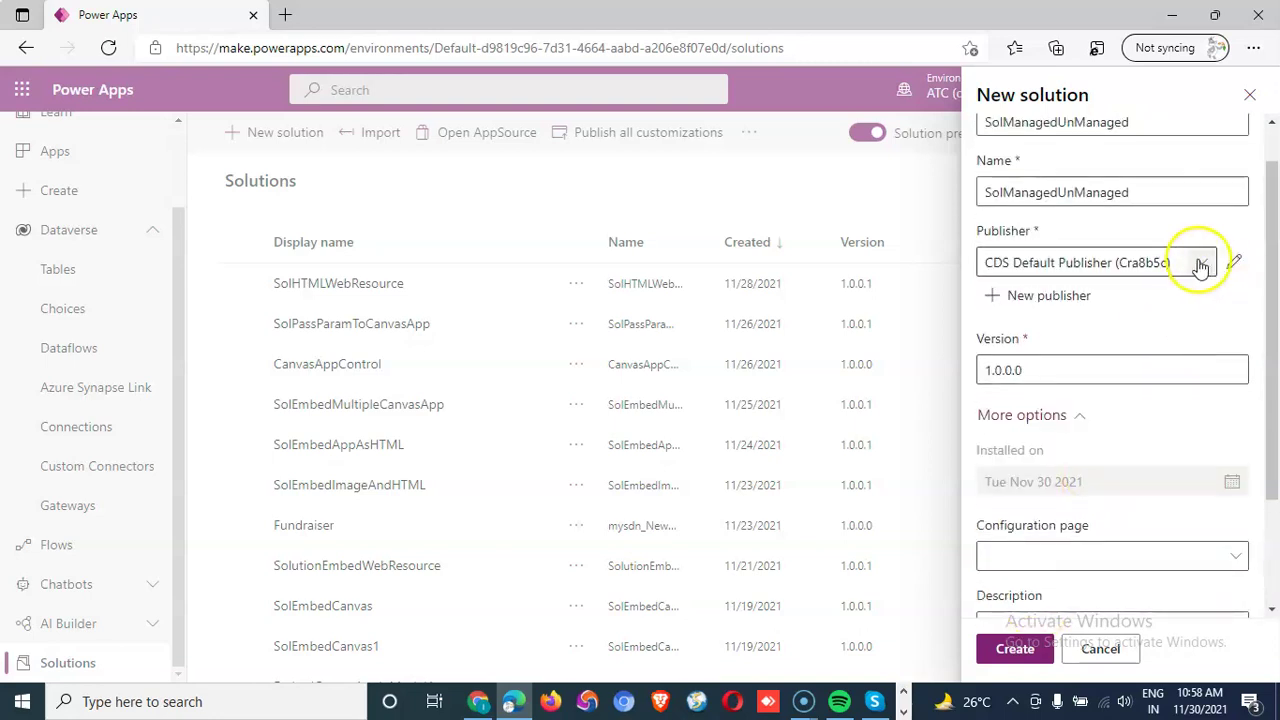
pyautogui.click(1202, 262)
pyautogui.click(1122, 327)
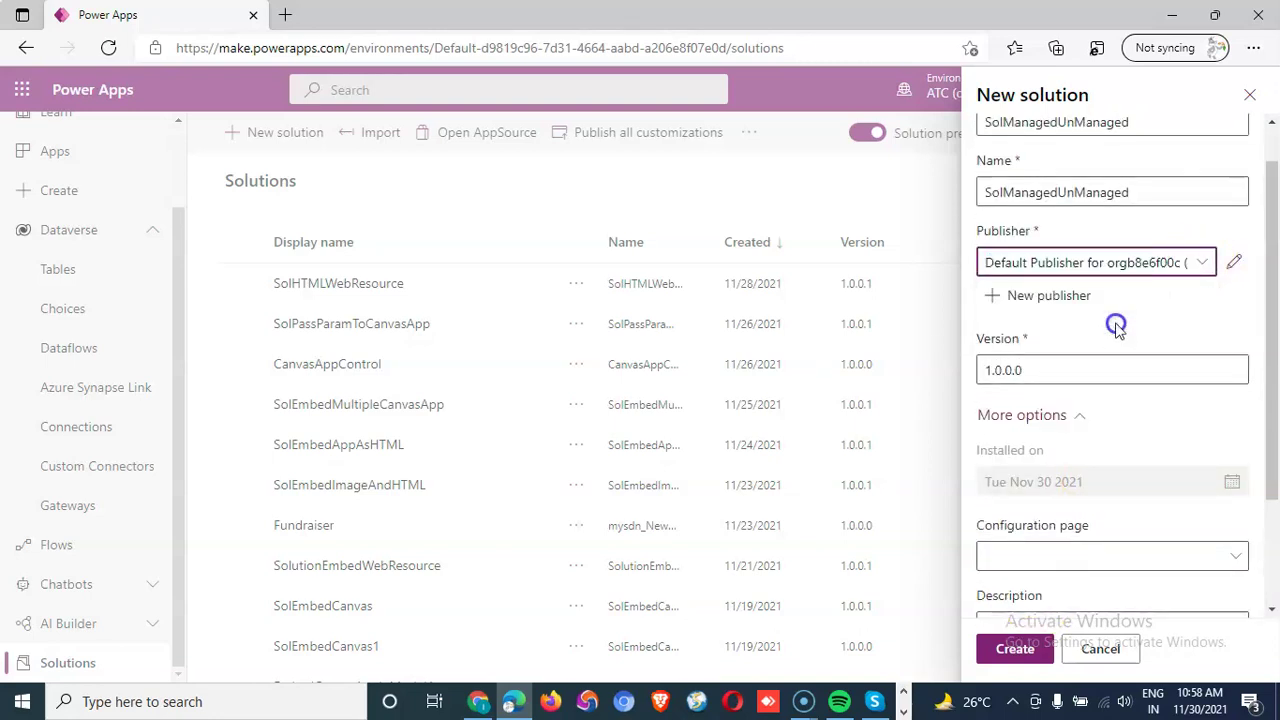
pyautogui.scroll(-2, 1180, 486)
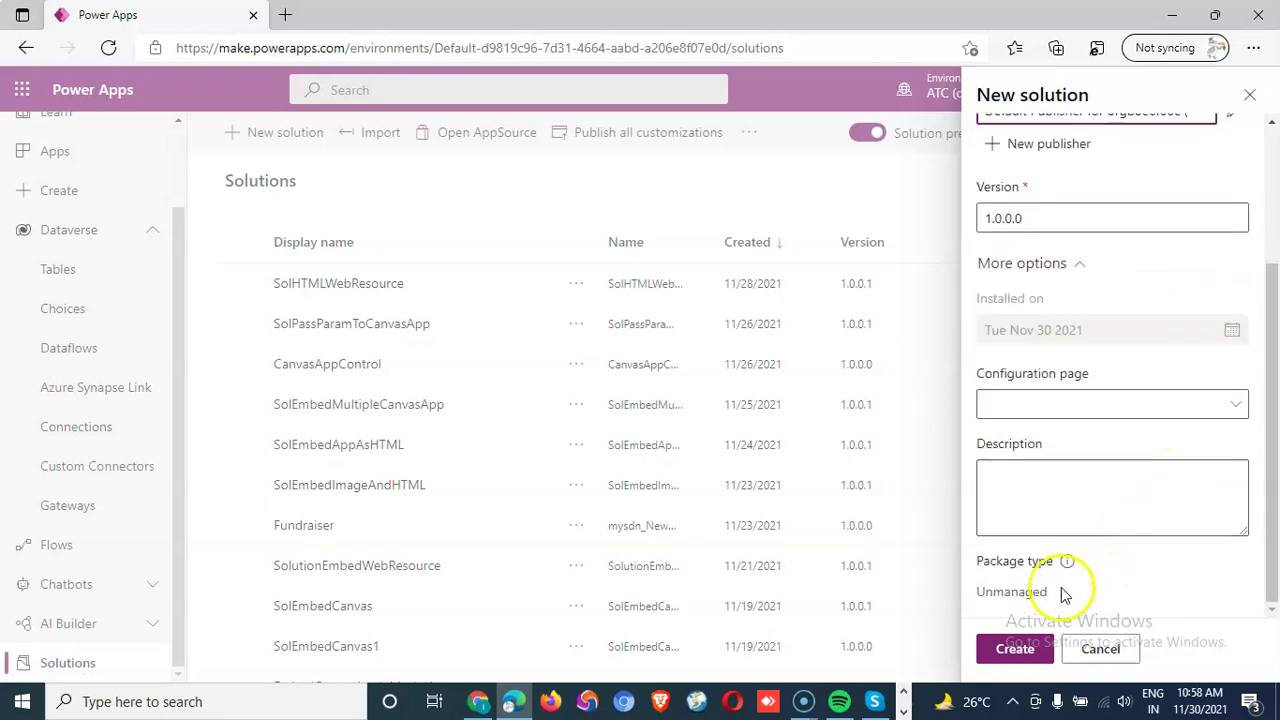
pyautogui.scroll(3, 1066, 443)
pyautogui.scroll(-3, 1066, 449)
pyautogui.click(1015, 650)
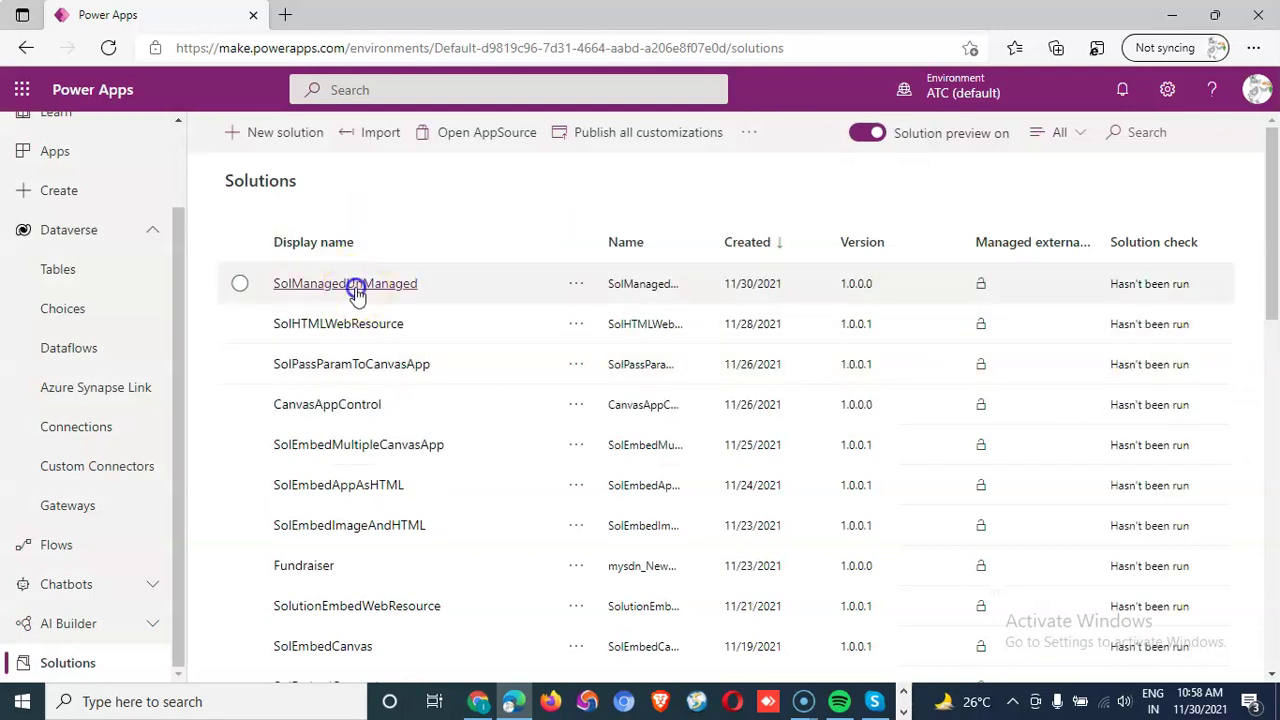
# Add the existing table tblManagedUnManaged, including all its components, to the SolManagedUnManaged solution.
pyautogui.click(357, 289)
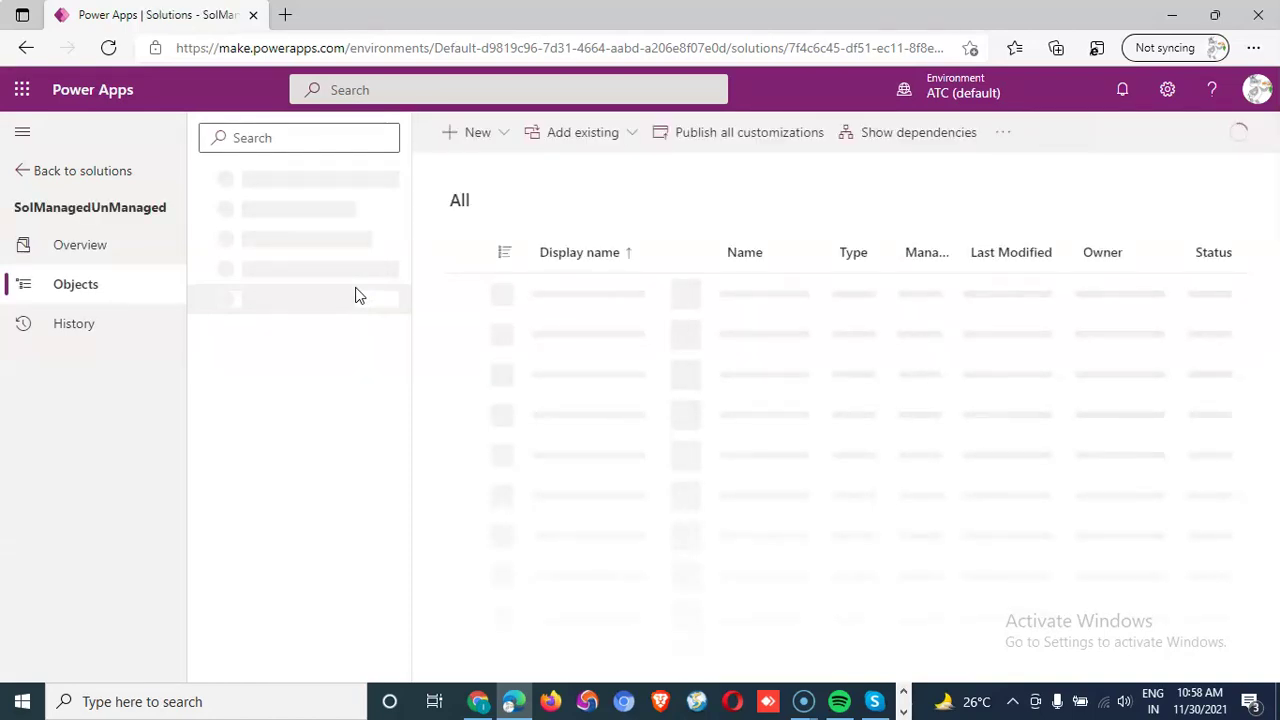
pyautogui.click(633, 135)
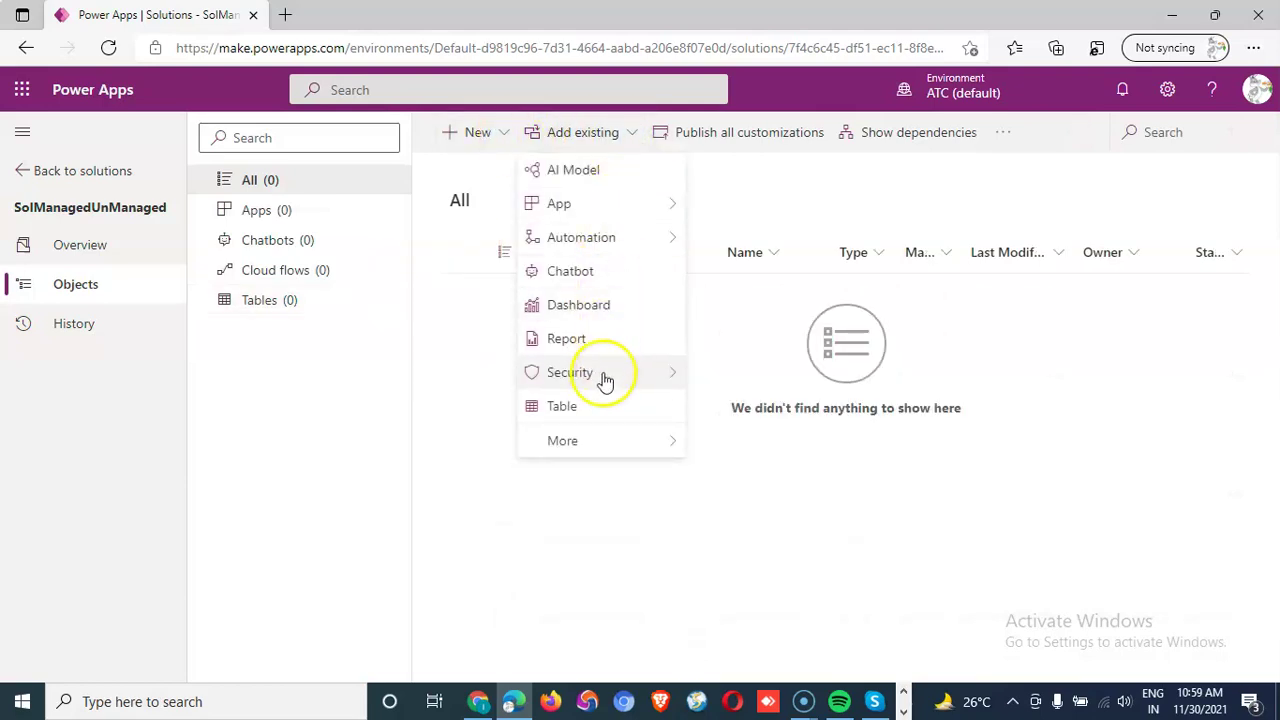
pyautogui.click(586, 408)
pyautogui.click(1148, 180)
pyautogui.write('tblManaged')
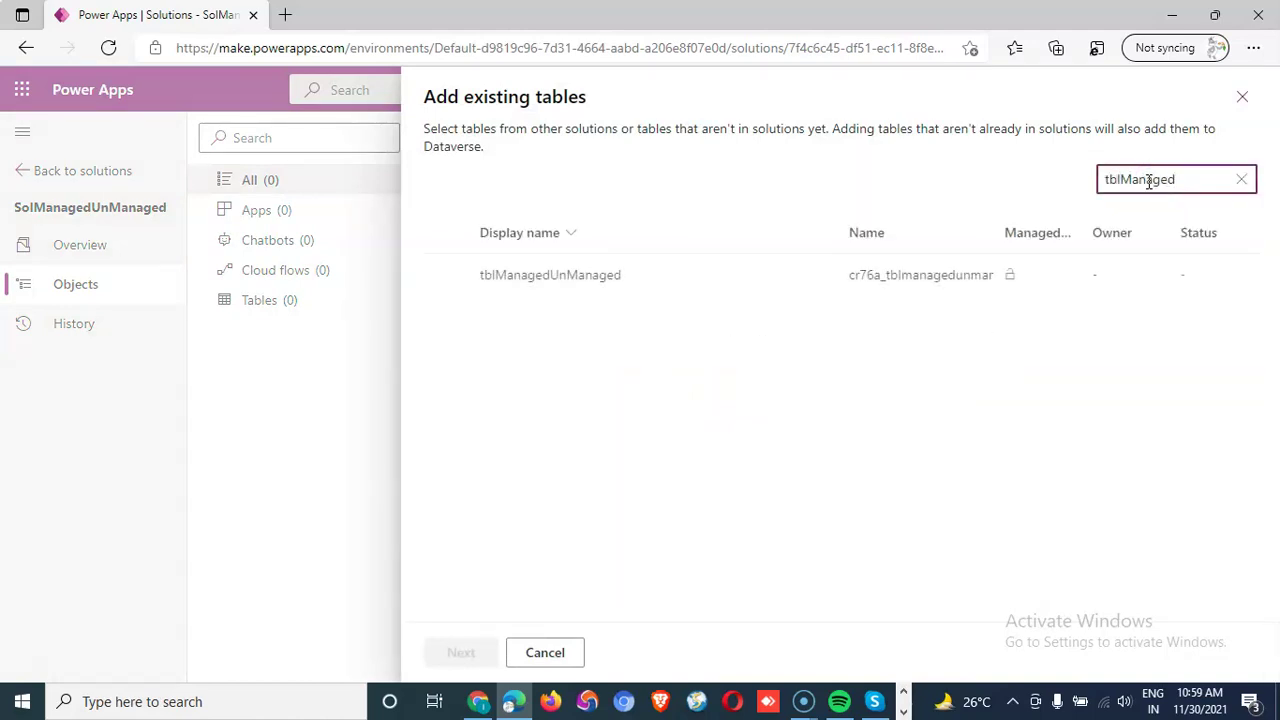
pyautogui.click(460, 650)
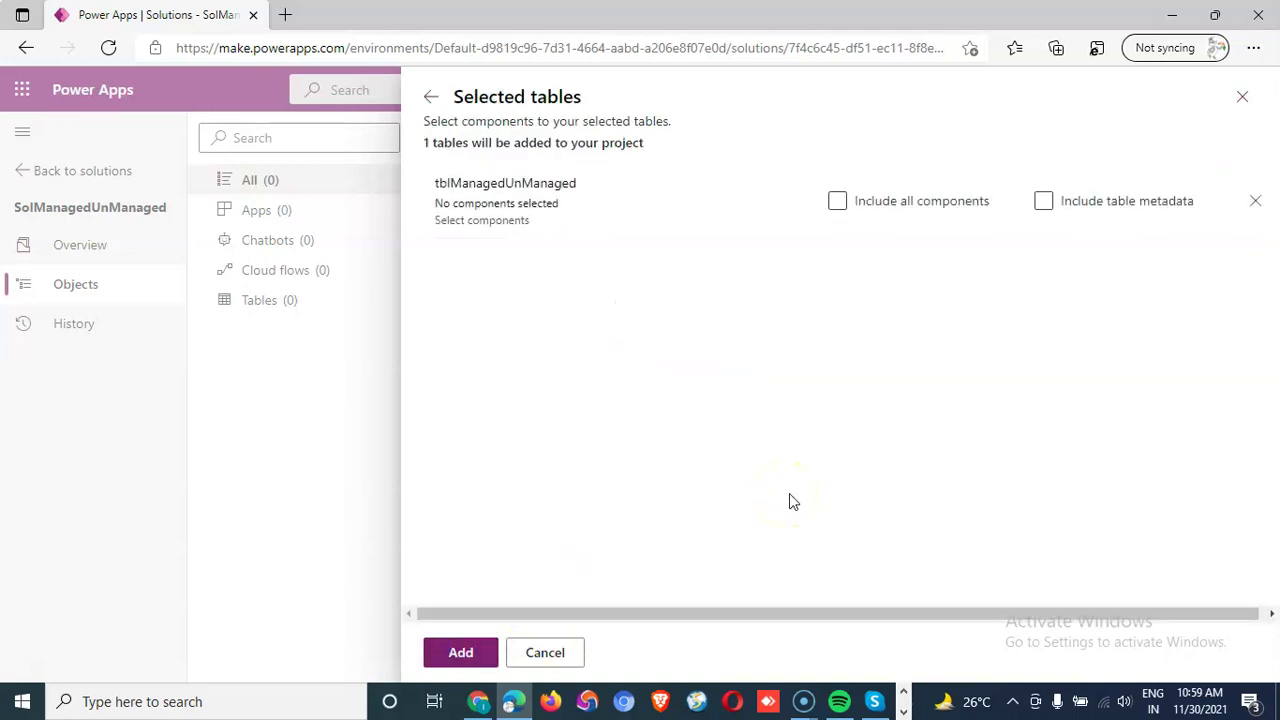
pyautogui.click(834, 204)
pyautogui.click(478, 660)
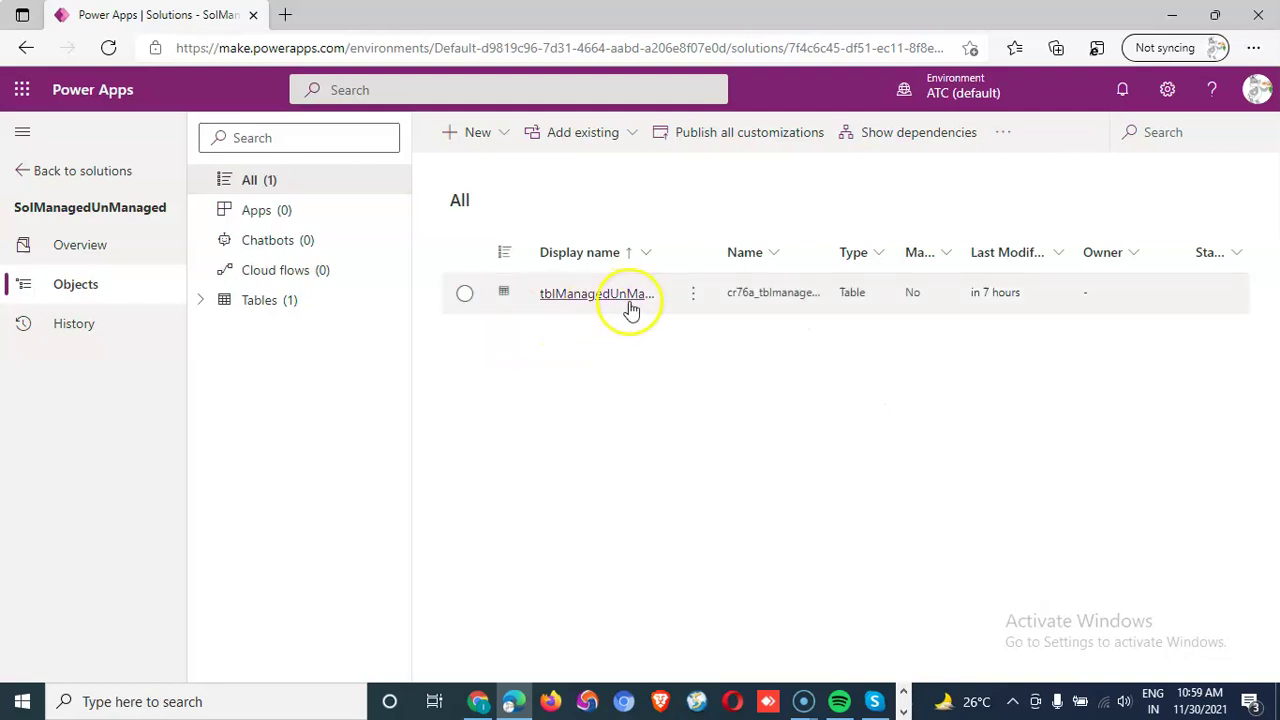
# Create a new main form for the tblManagedUnManaged table within the solution and dismiss the tree view tip.
pyautogui.click(557, 295)
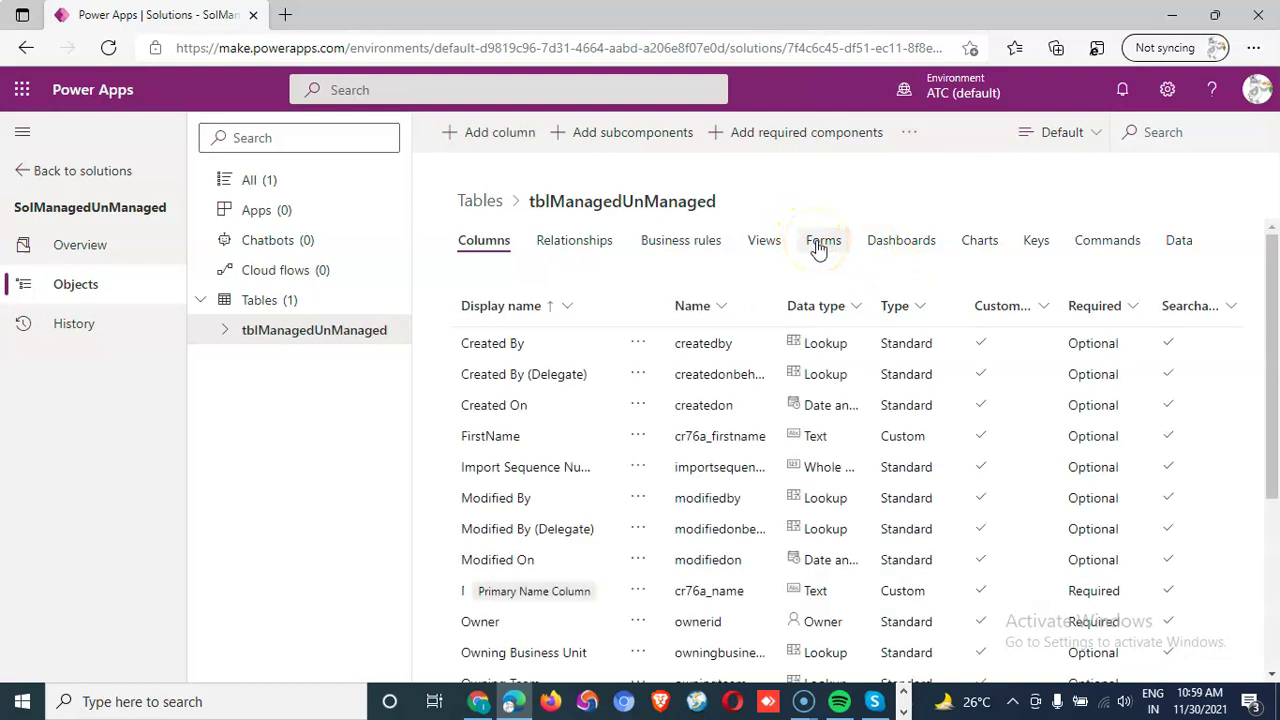
pyautogui.click(822, 242)
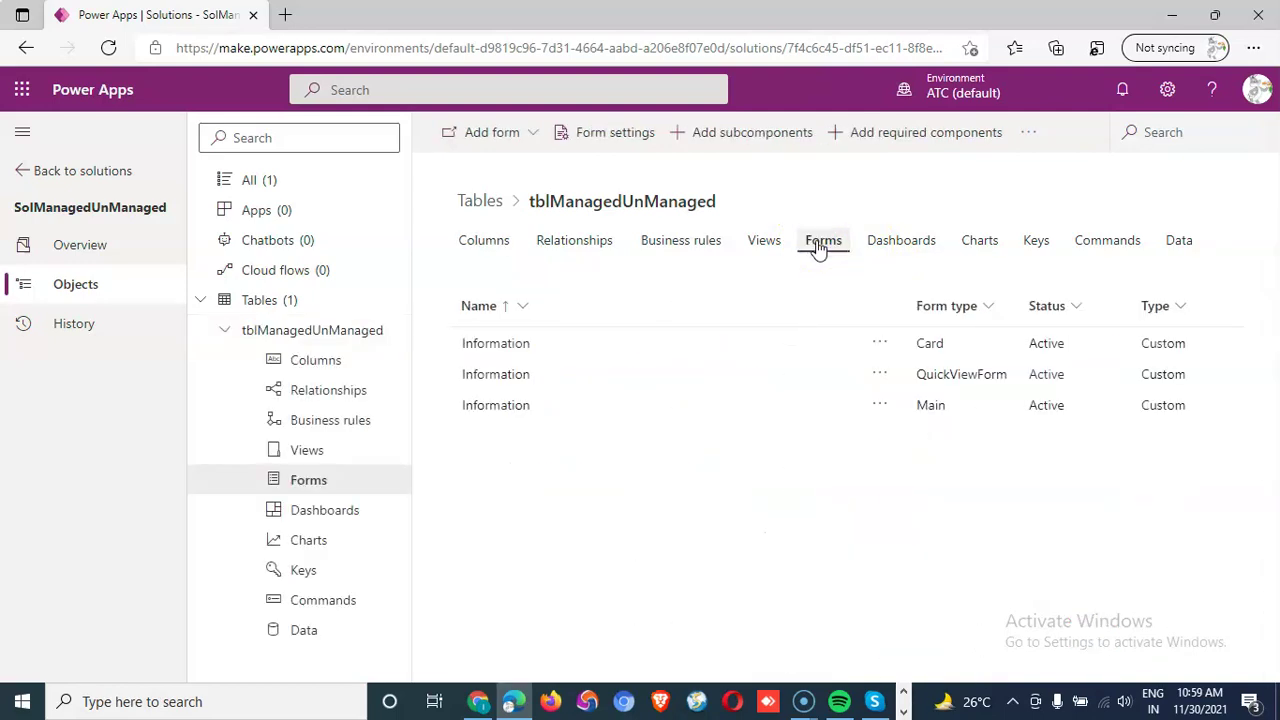
pyautogui.click(531, 137)
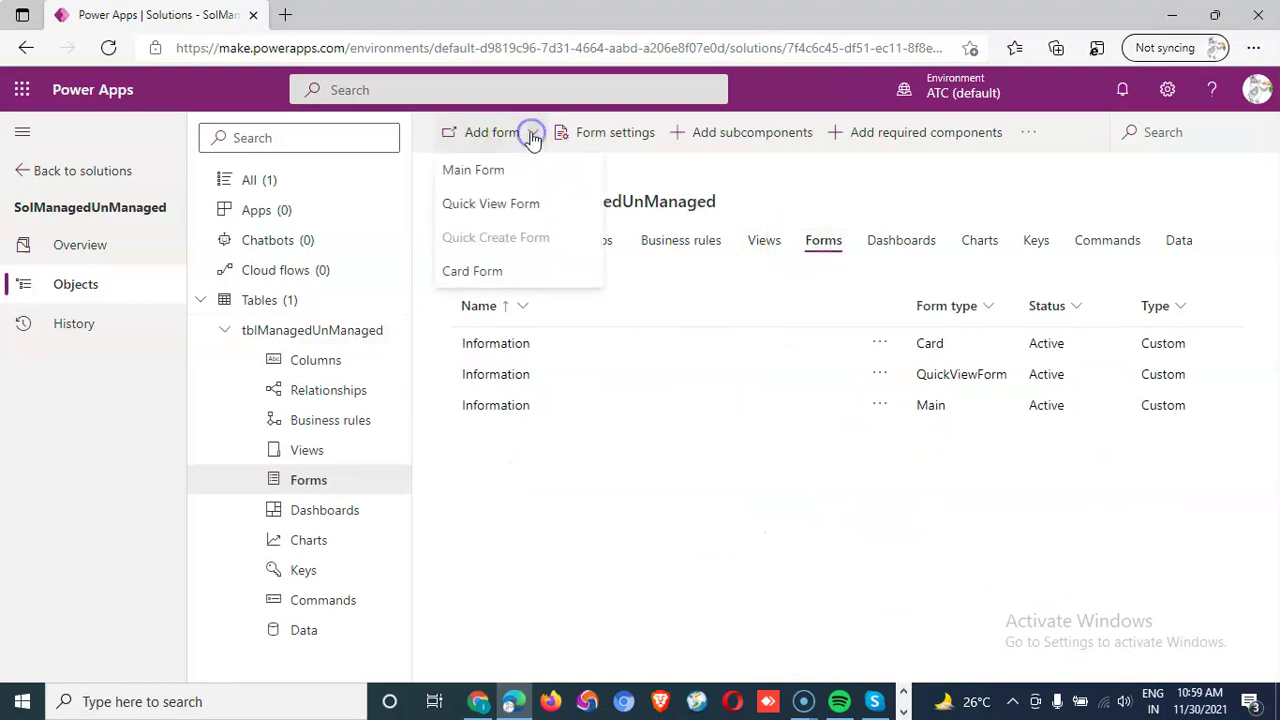
pyautogui.click(488, 166)
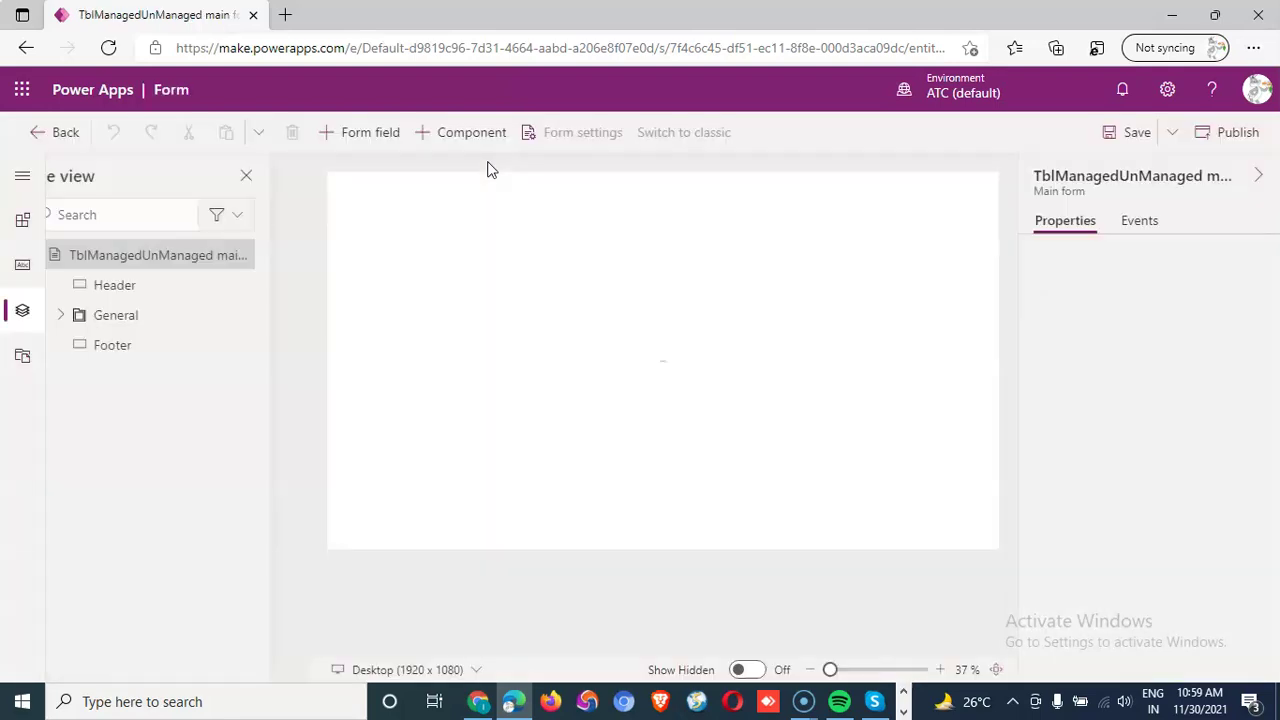
pyautogui.click(530, 272)
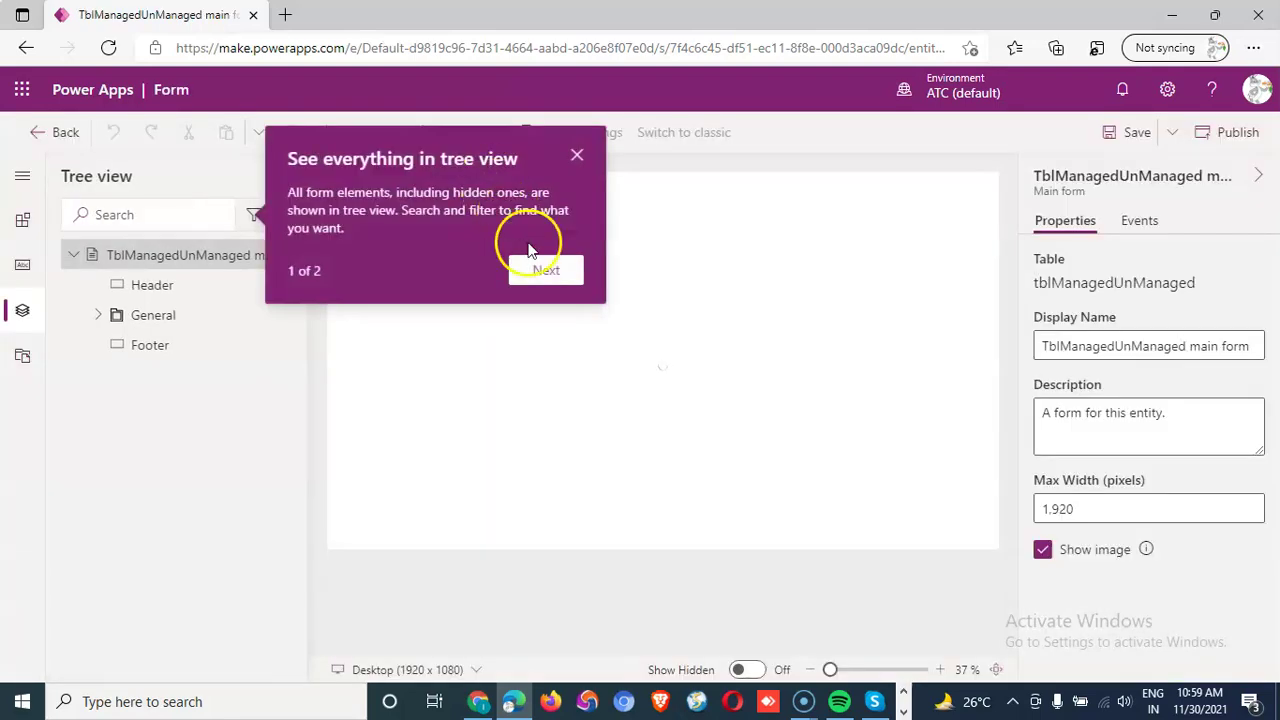
pyautogui.click(579, 157)
# Change the main form's display name to the presenter's first name followed by Form, dismiss the header tip, and save the form.
pyautogui.click(1094, 346)
pyautogui.hotkey('ctrl', 'a')
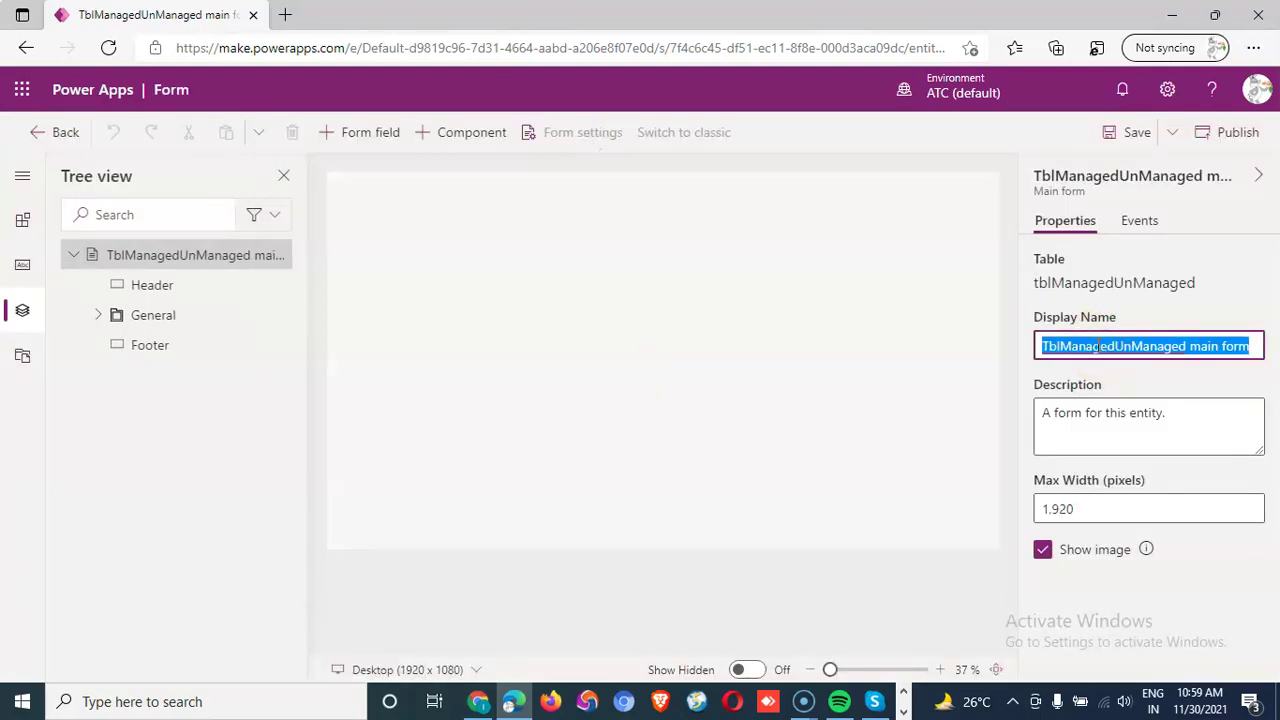
pyautogui.write('Inte')
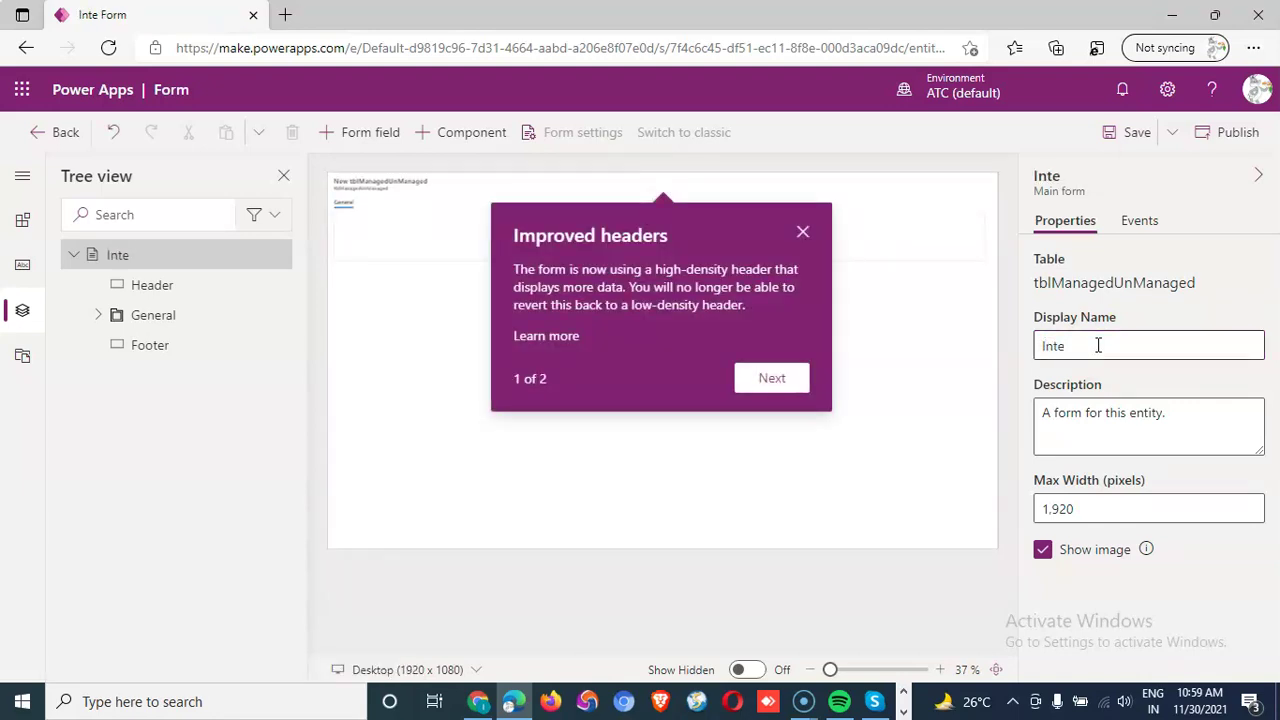
pyautogui.click(802, 232)
pyautogui.click(1077, 344)
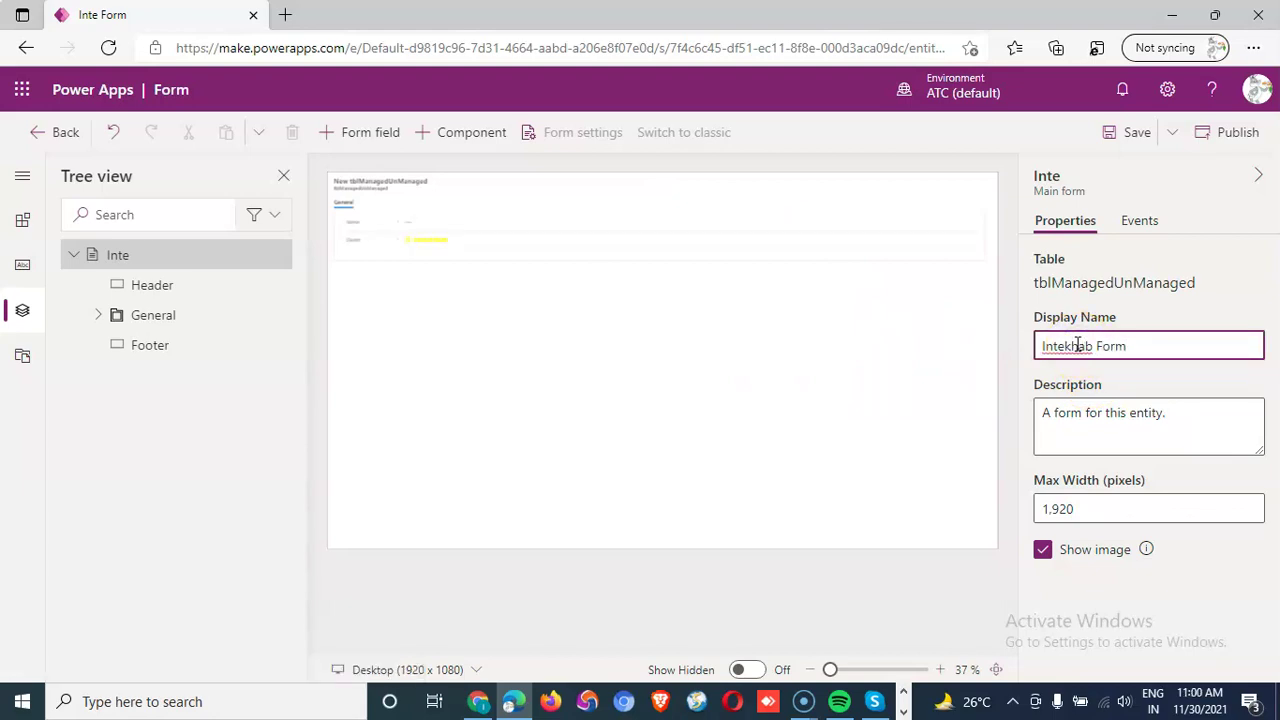
pyautogui.click(1136, 134)
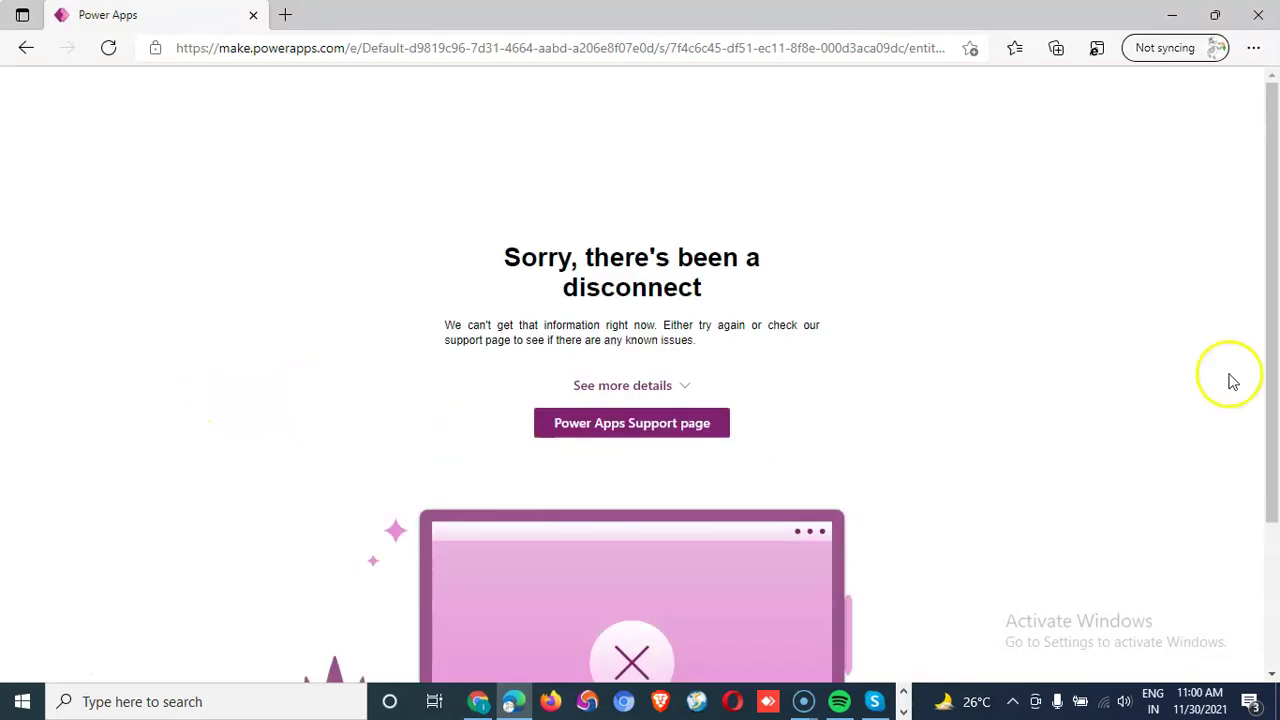
# Clear Edge's browsing history, download history, cookies and cached files for the last hour.
pyautogui.click(1253, 47)
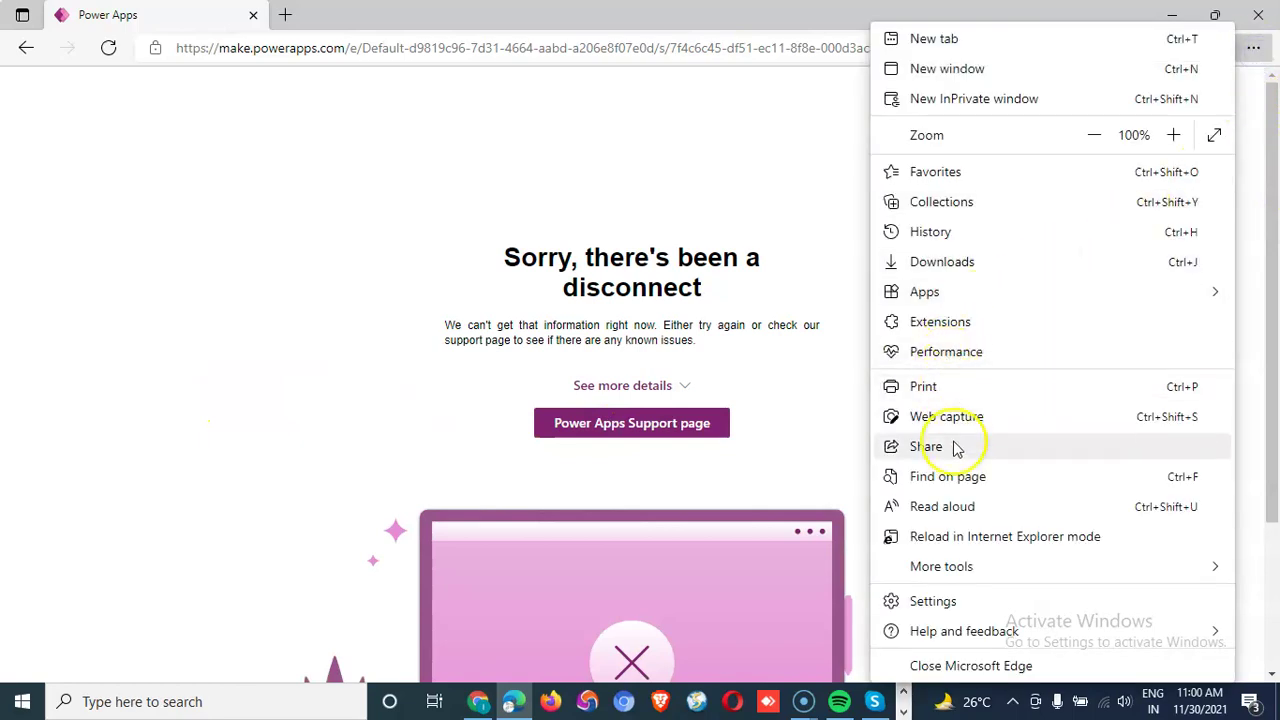
pyautogui.click(934, 601)
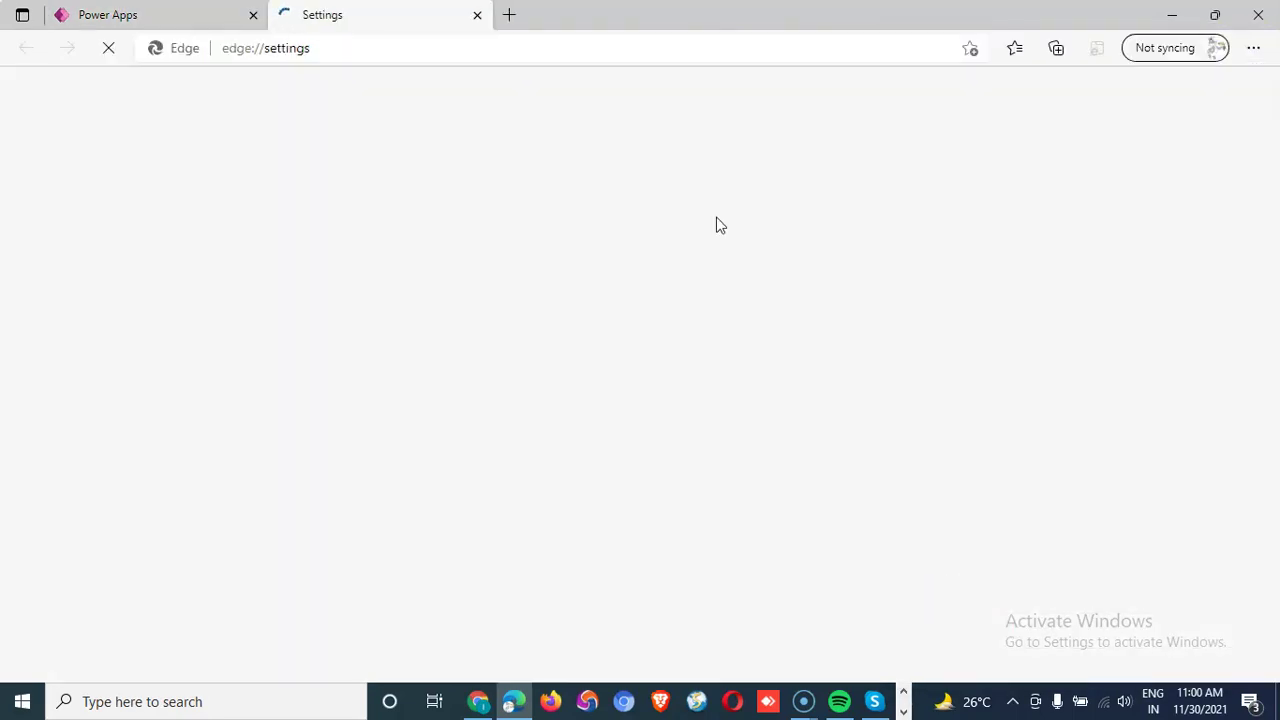
pyautogui.click(136, 234)
pyautogui.scroll(-3, 940, 505)
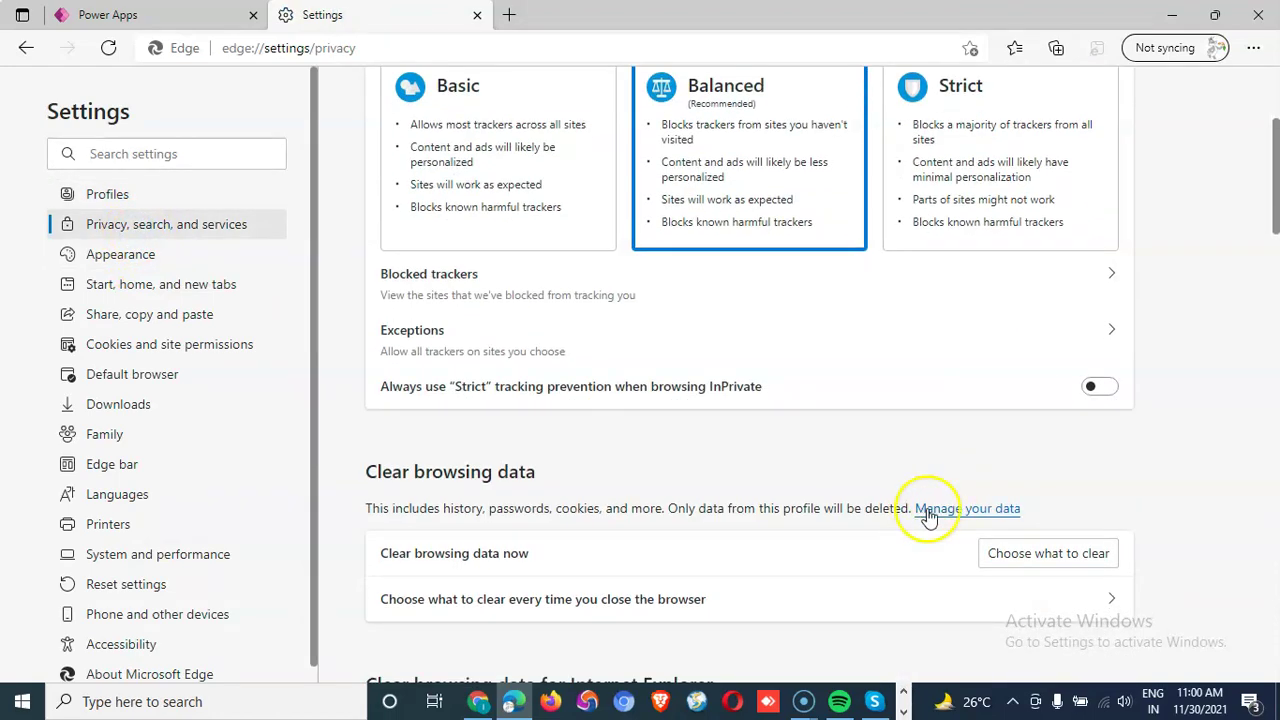
pyautogui.click(1040, 553)
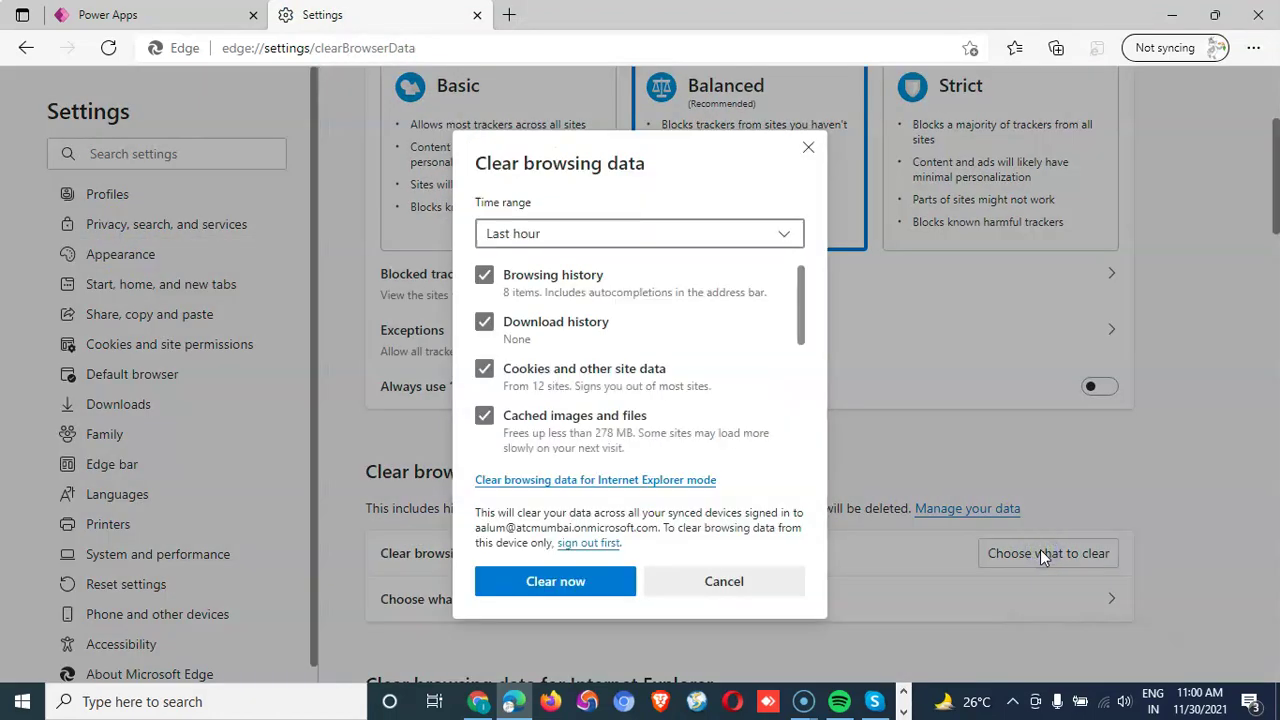
pyautogui.click(548, 581)
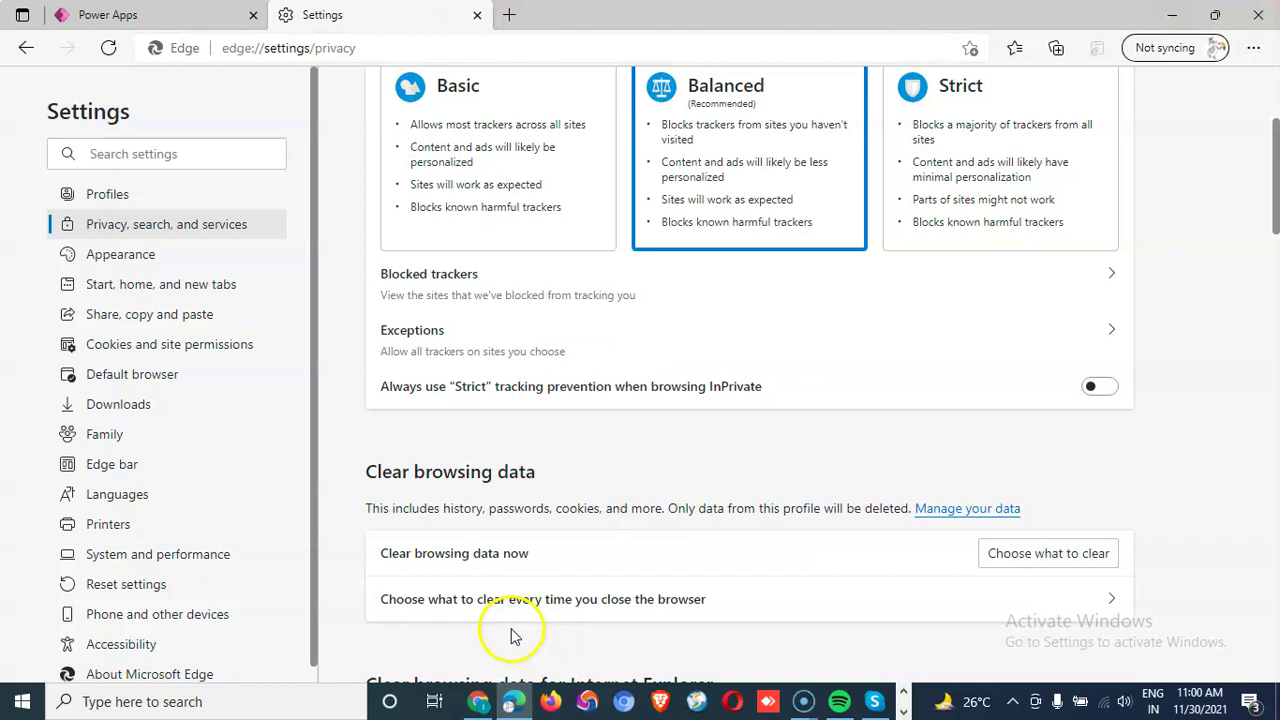
# Close the old Edge window and try to load the Power Apps home page in a fresh one.
pyautogui.click(511, 703)
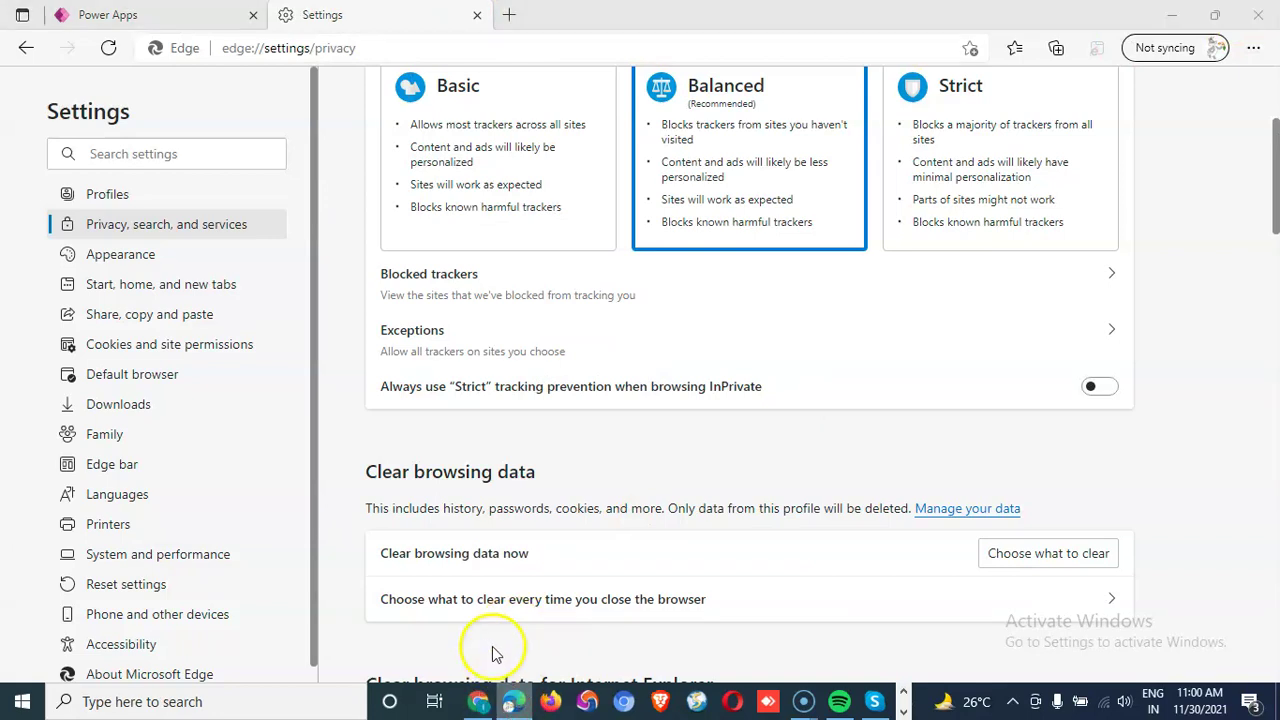
pyautogui.rightClick(510, 700)
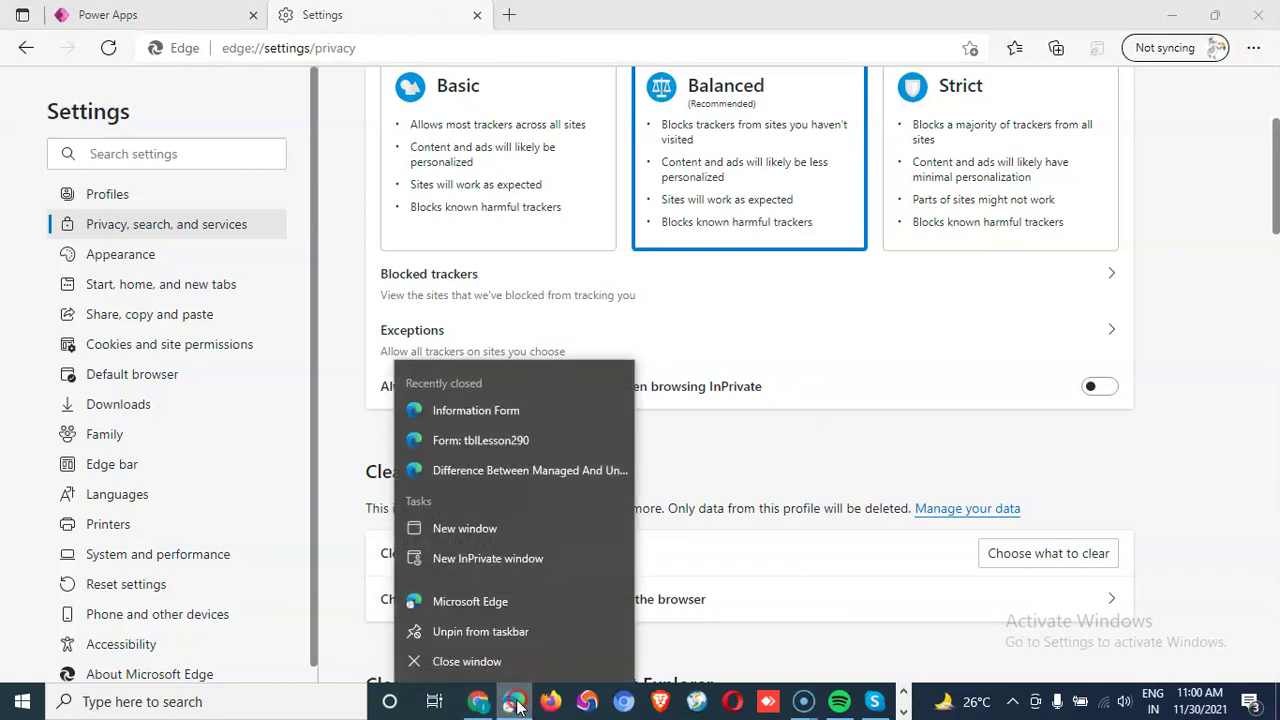
pyautogui.click(487, 604)
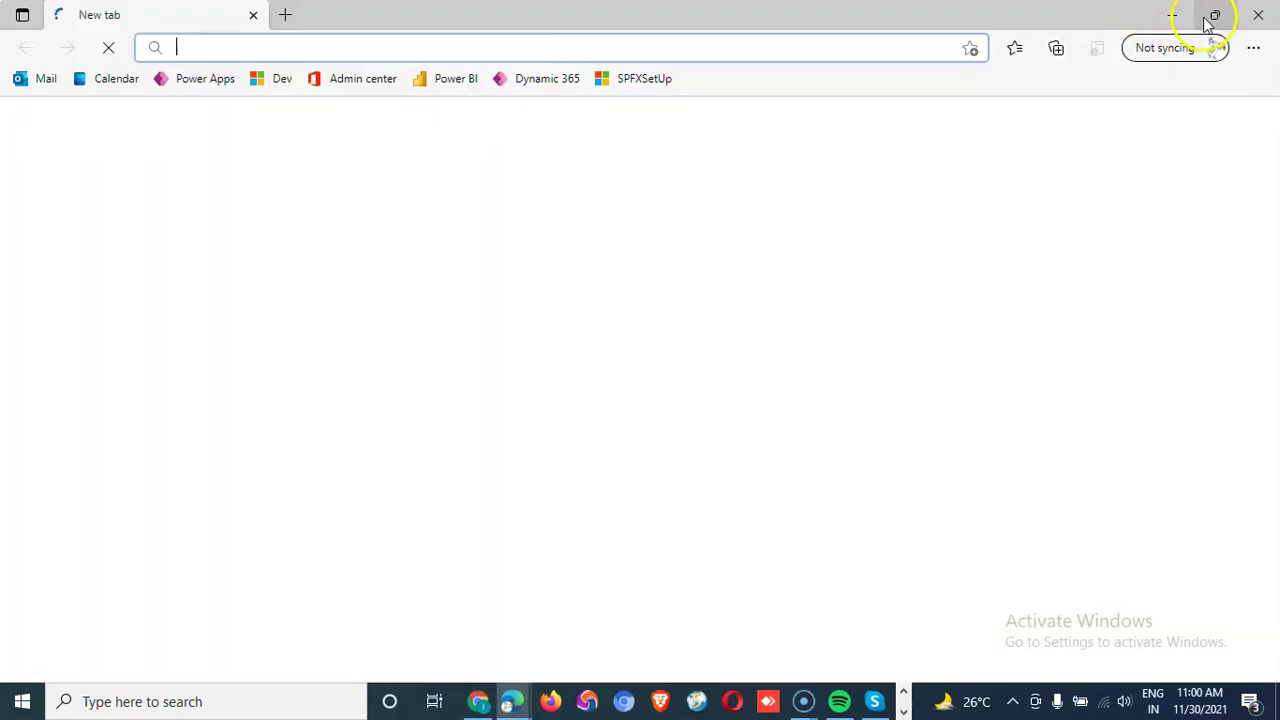
pyautogui.click(1212, 17)
pyautogui.click(1249, 20)
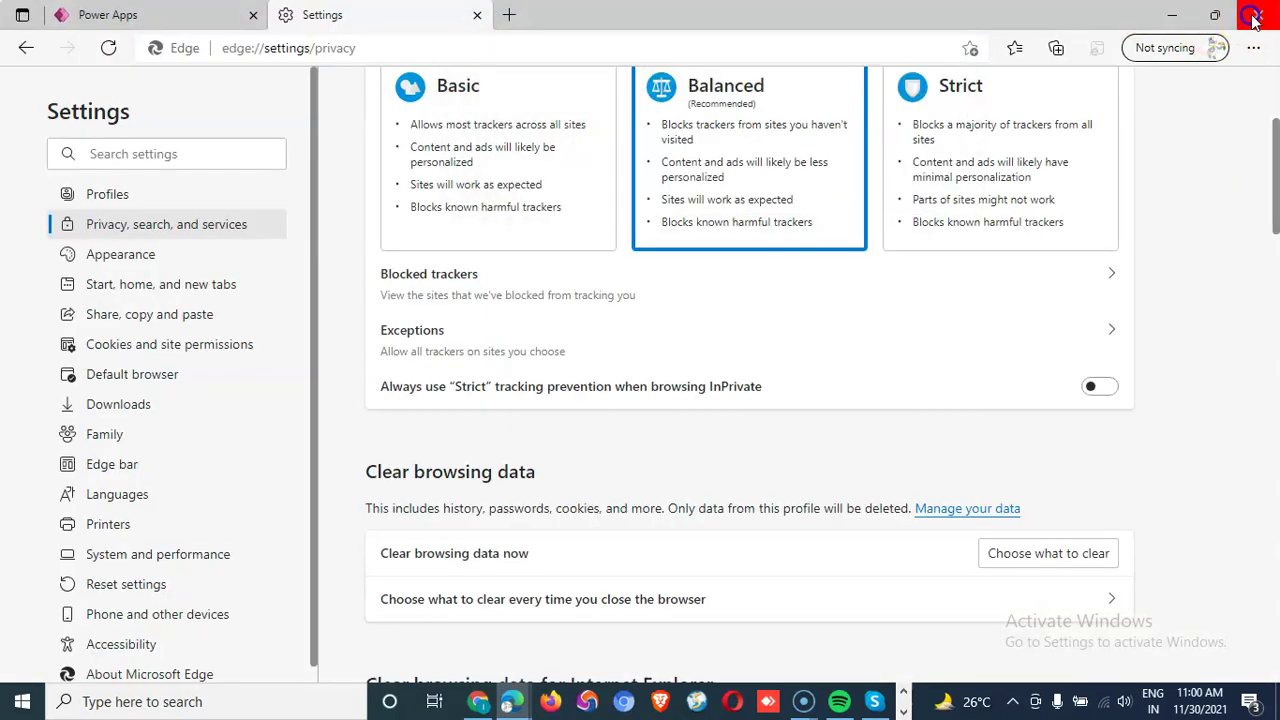
pyautogui.click(1258, 15)
pyautogui.click(902, 63)
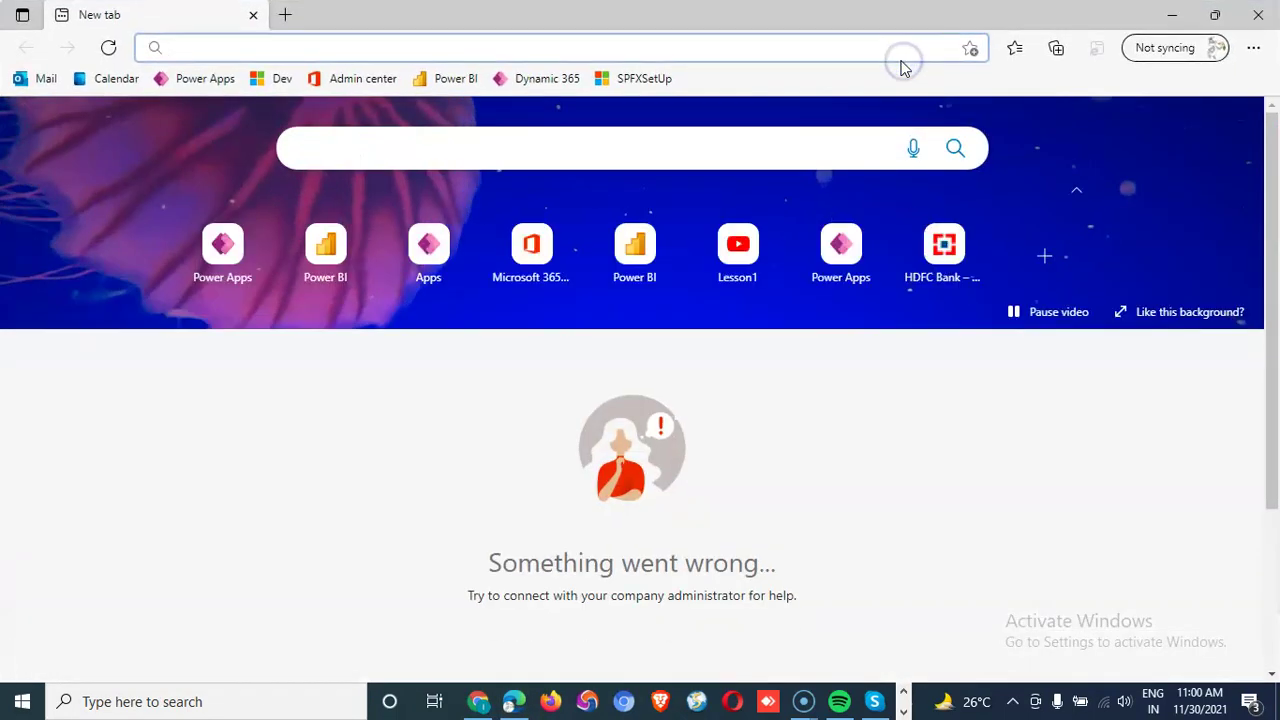
pyautogui.click(205, 78)
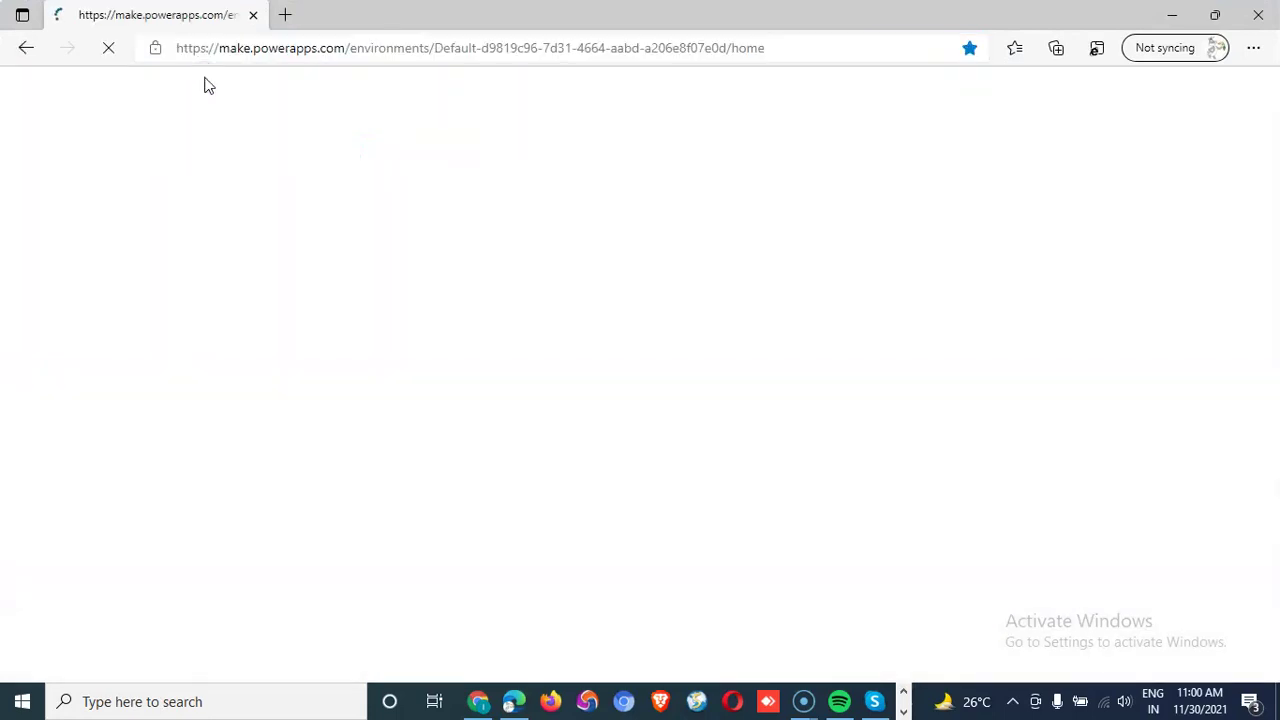
pyautogui.click(587, 302)
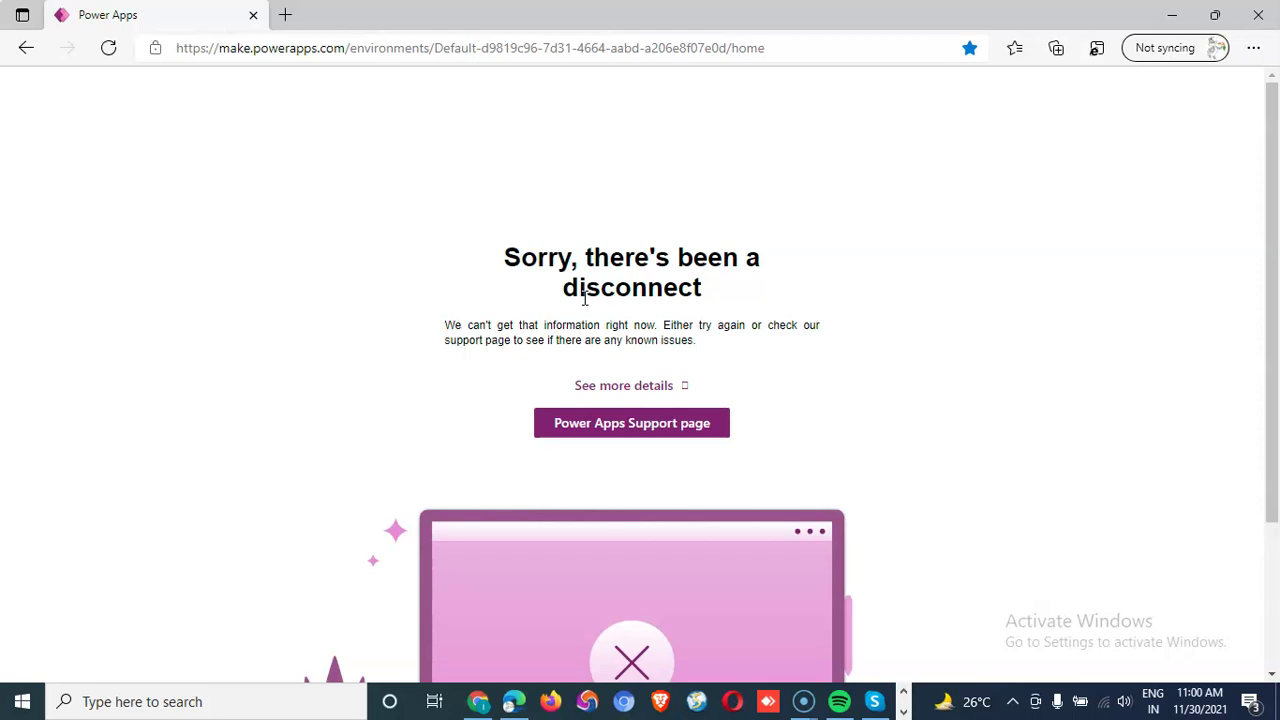
# Clear the last hour of Edge browsing data once more, including cookies and cached images and files.
pyautogui.click(1253, 47)
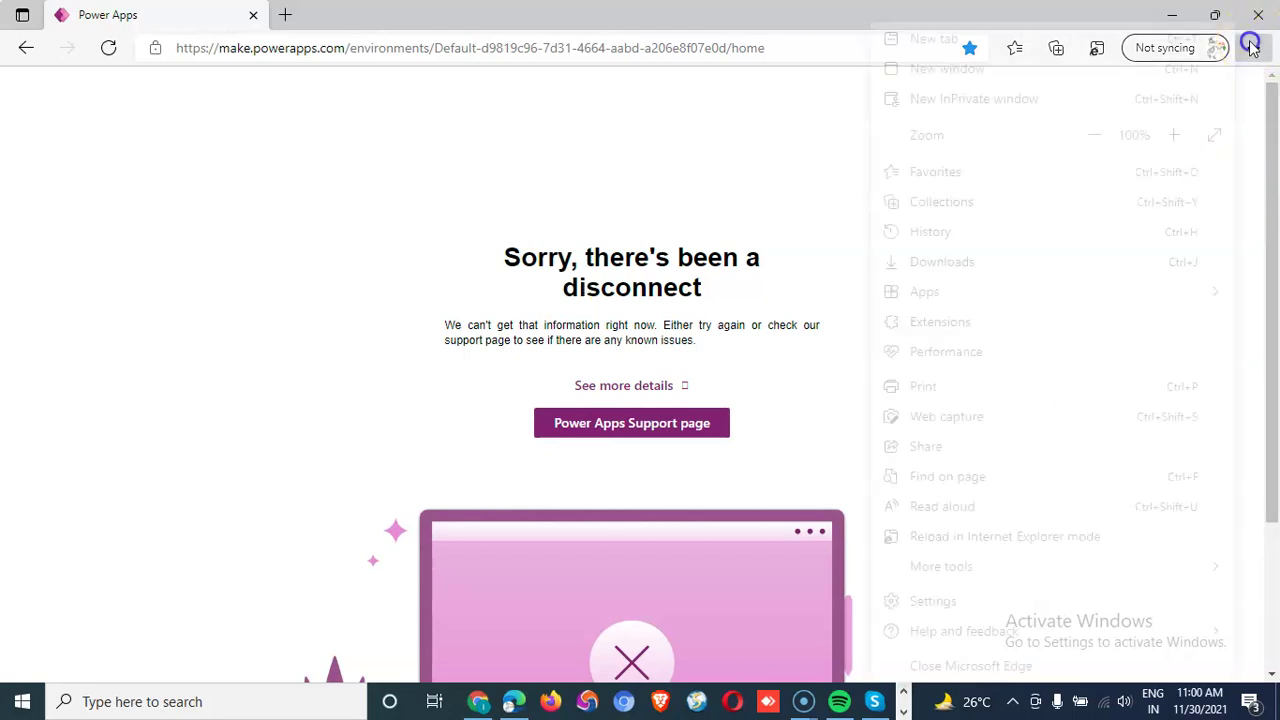
pyautogui.click(921, 604)
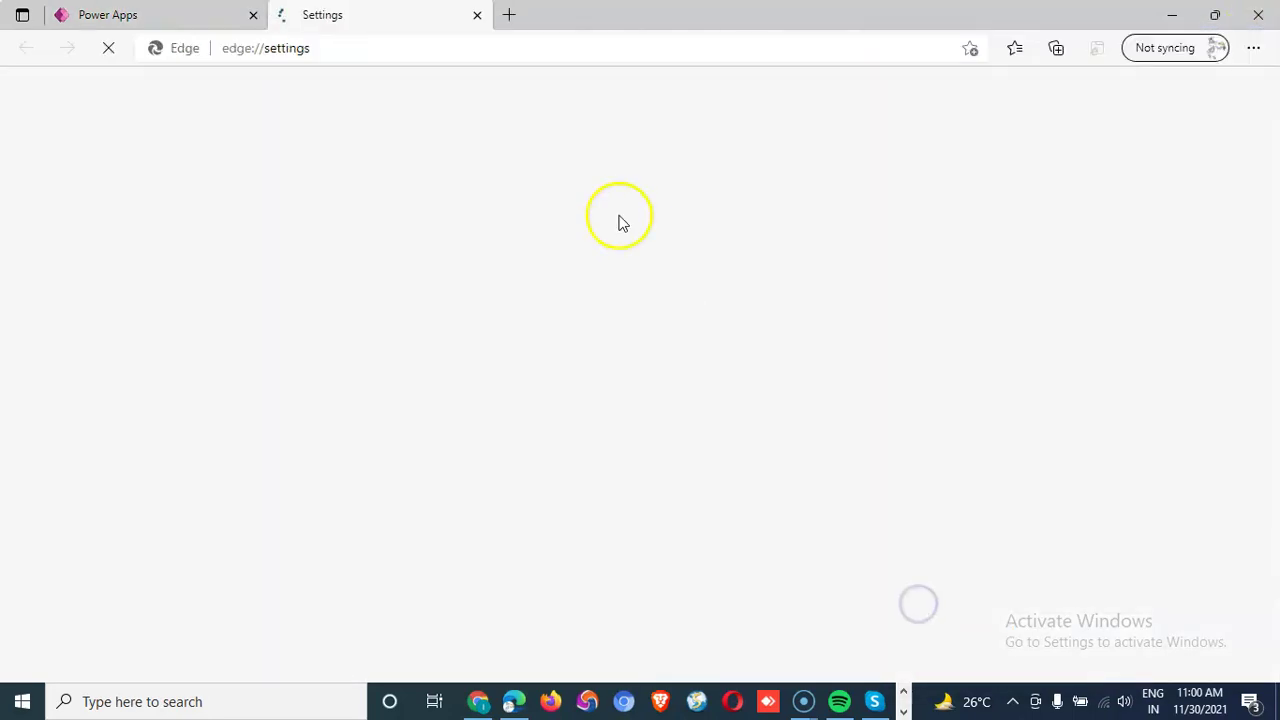
pyautogui.click(188, 222)
pyautogui.scroll(-6, 1060, 540)
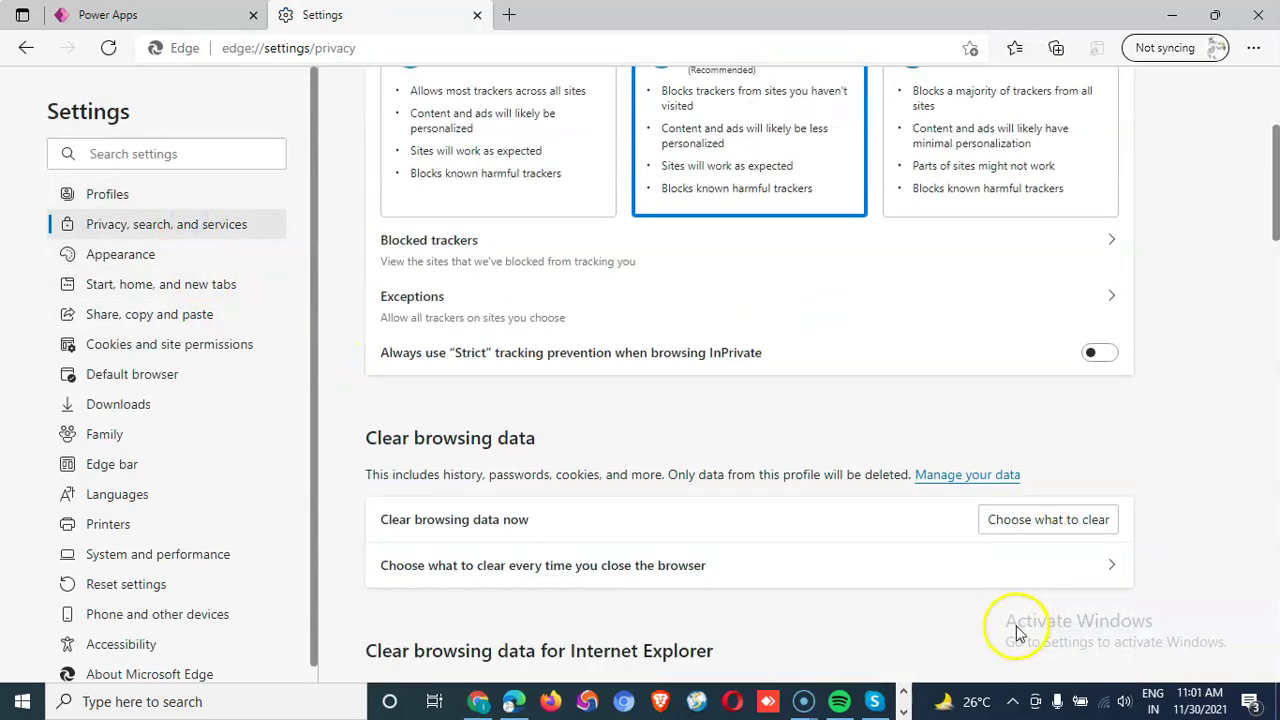
pyautogui.click(1017, 368)
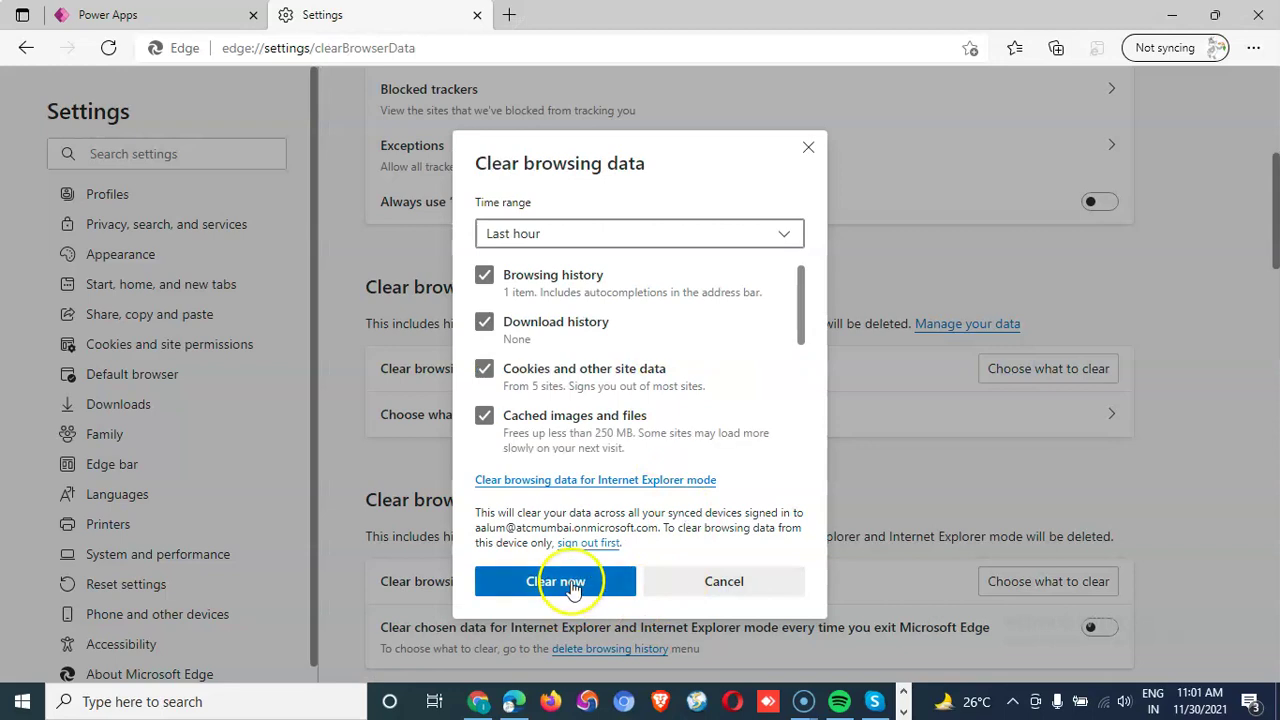
pyautogui.click(563, 581)
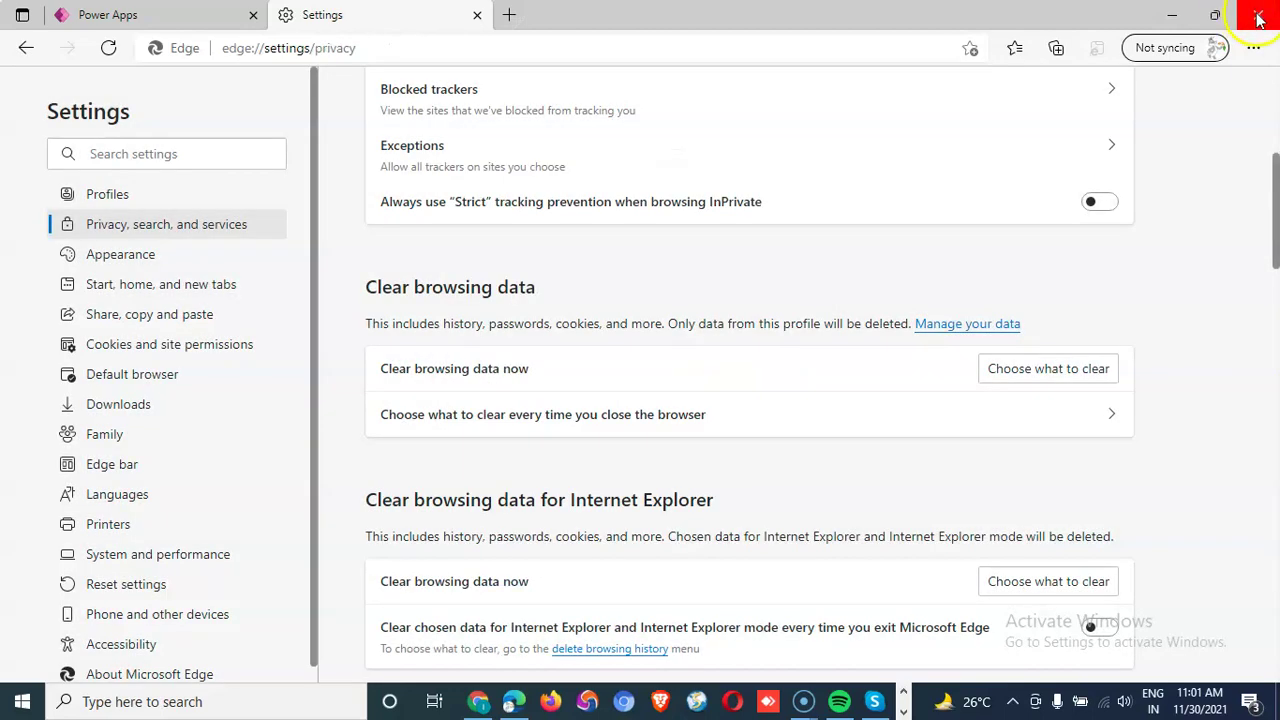
# Relaunch Edge and open the Power Apps home page from the saved bookmark.
pyautogui.click(478, 701)
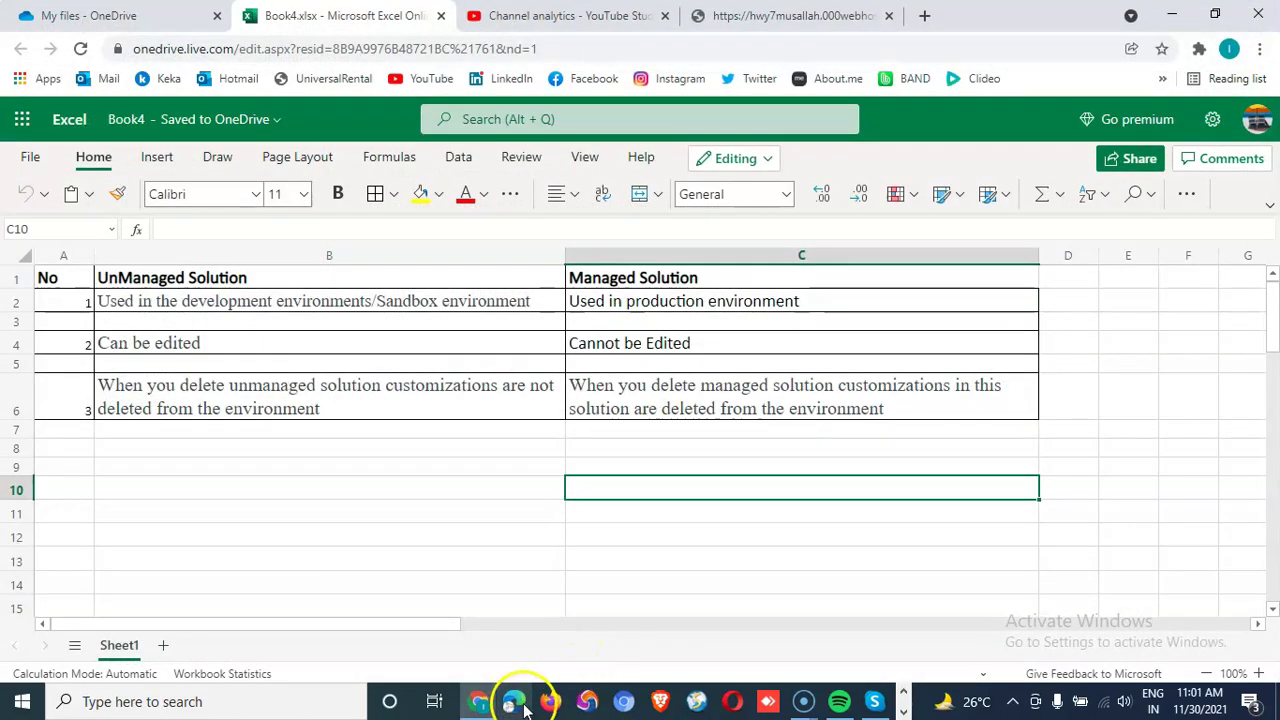
pyautogui.click(524, 707)
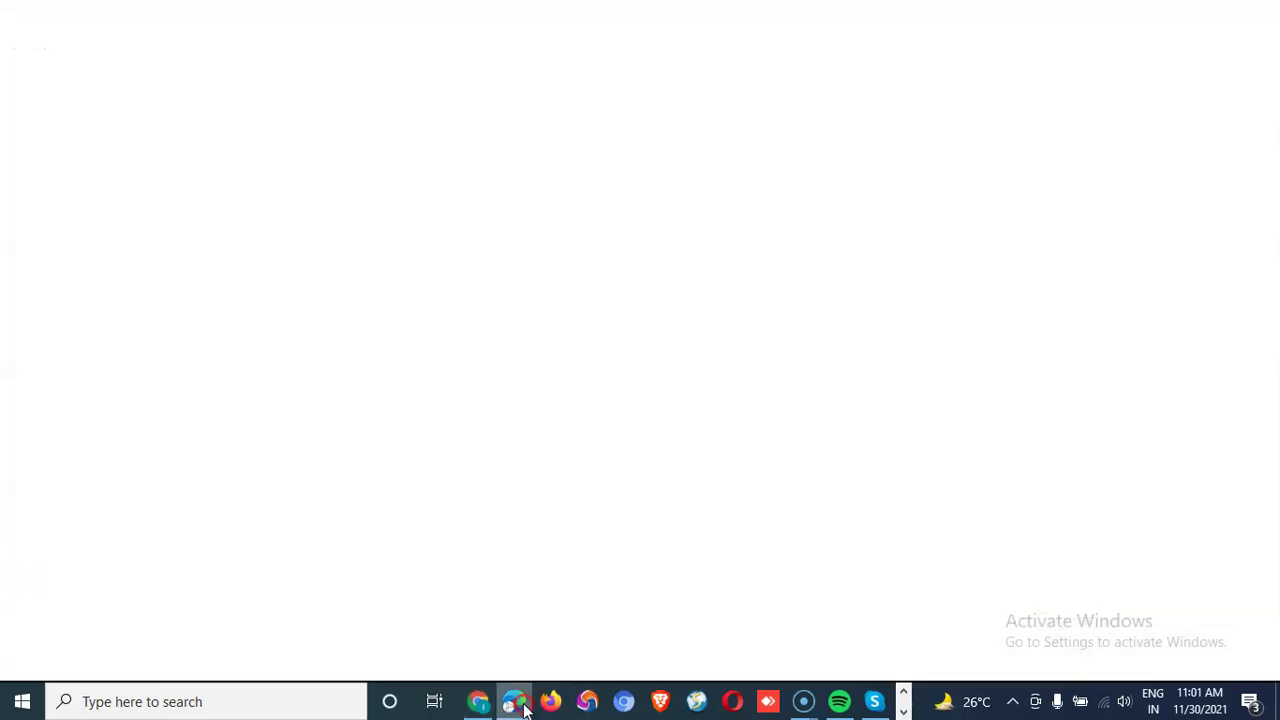
pyautogui.rightClick(524, 706)
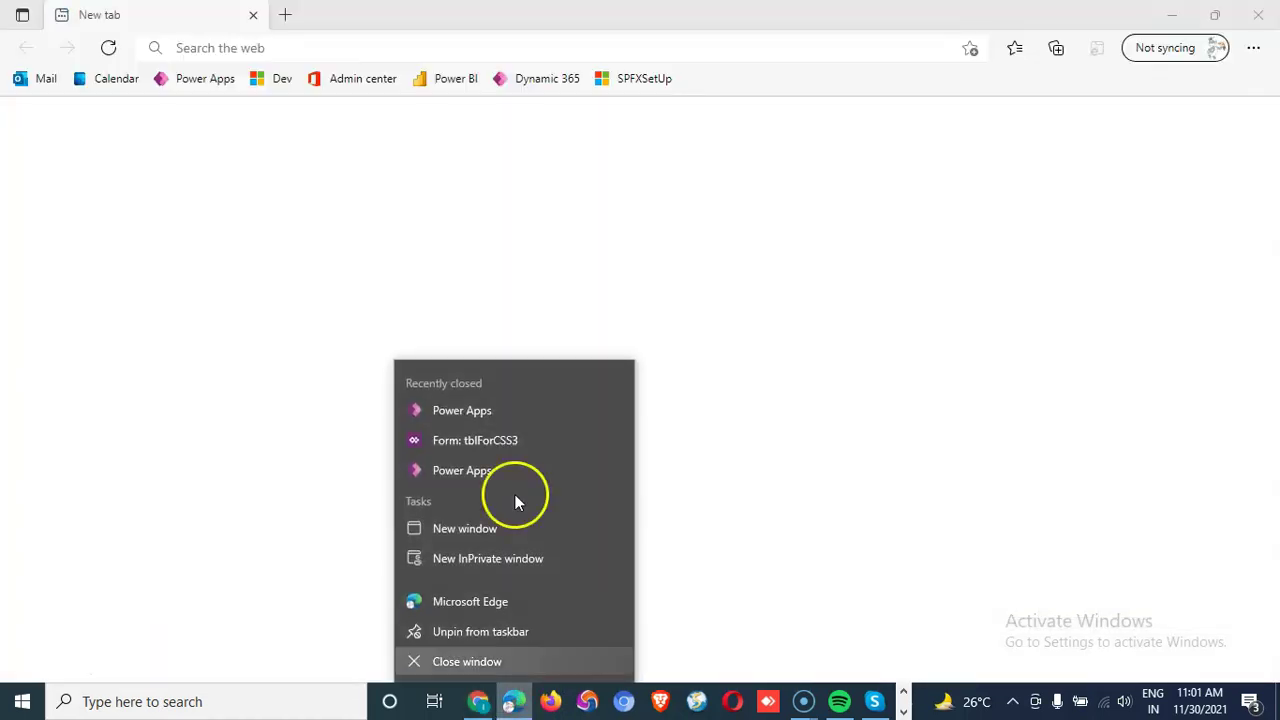
pyautogui.click(403, 14)
pyautogui.click(205, 79)
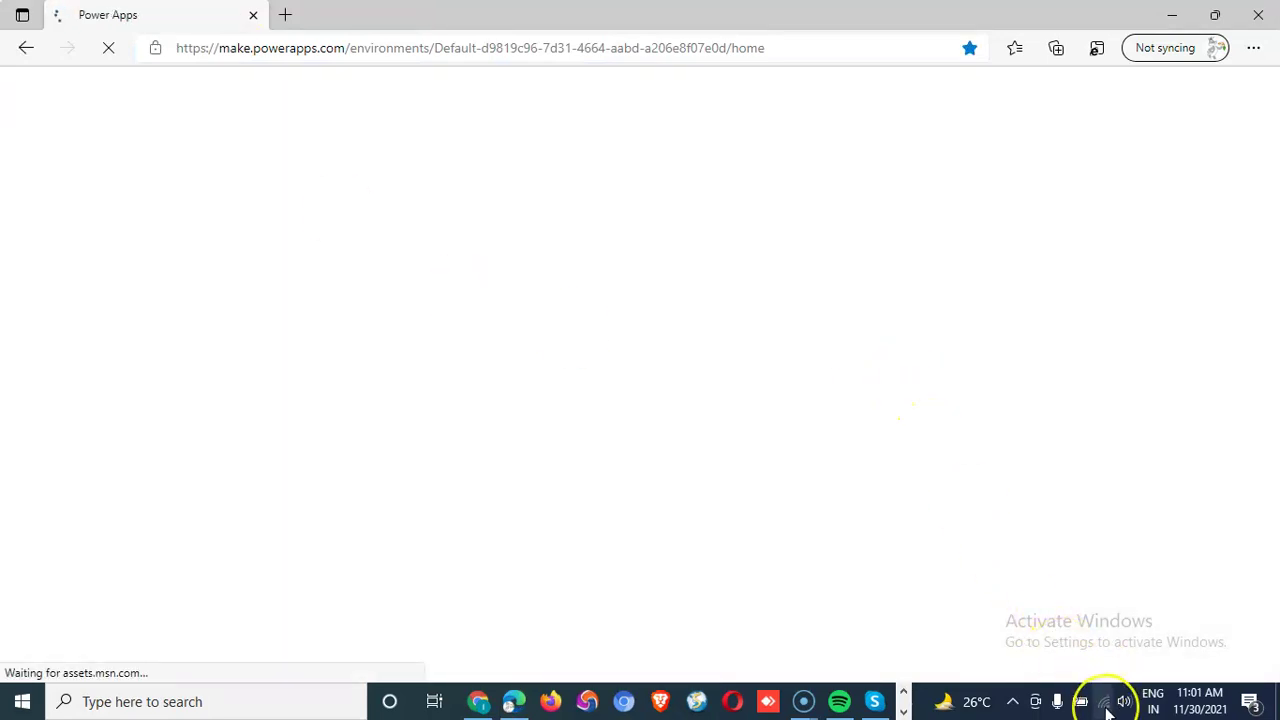
# Open the SolManagedUnManaged solution from the Power Apps solutions list, dismissing the notice about the new look.
pyautogui.moveTo(1107, 708)
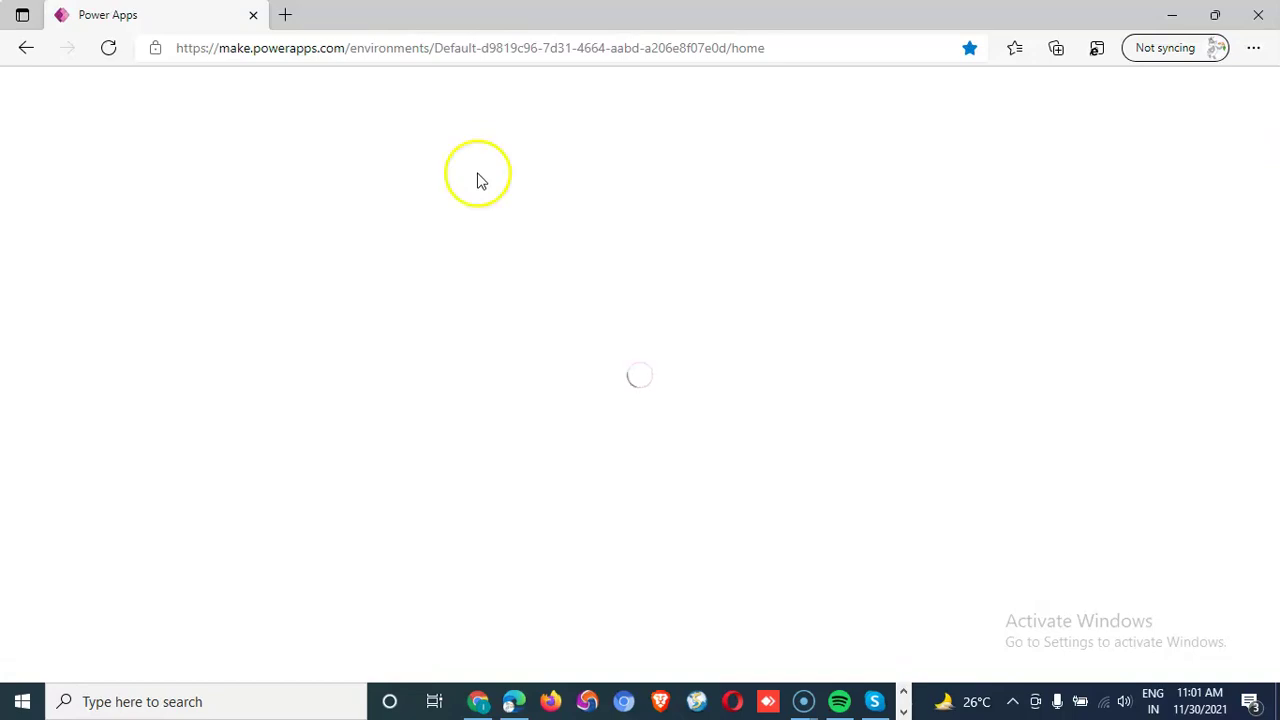
pyautogui.click(95, 488)
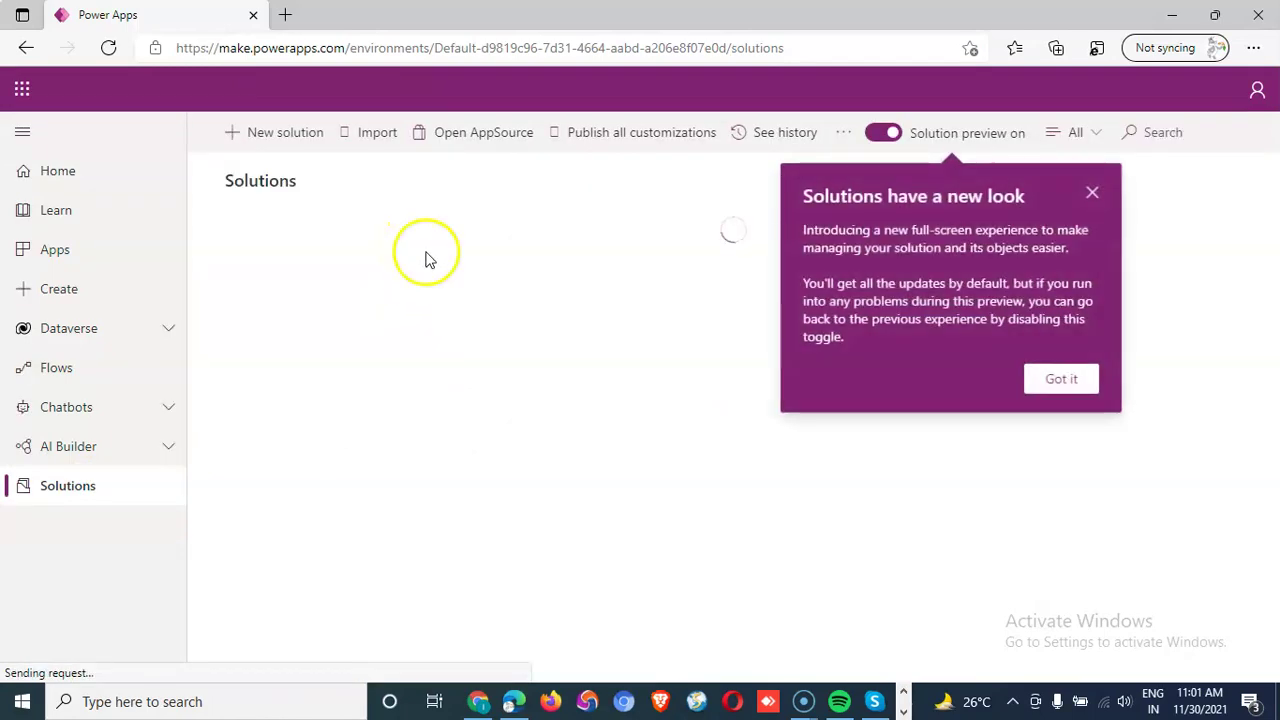
pyautogui.click(1092, 192)
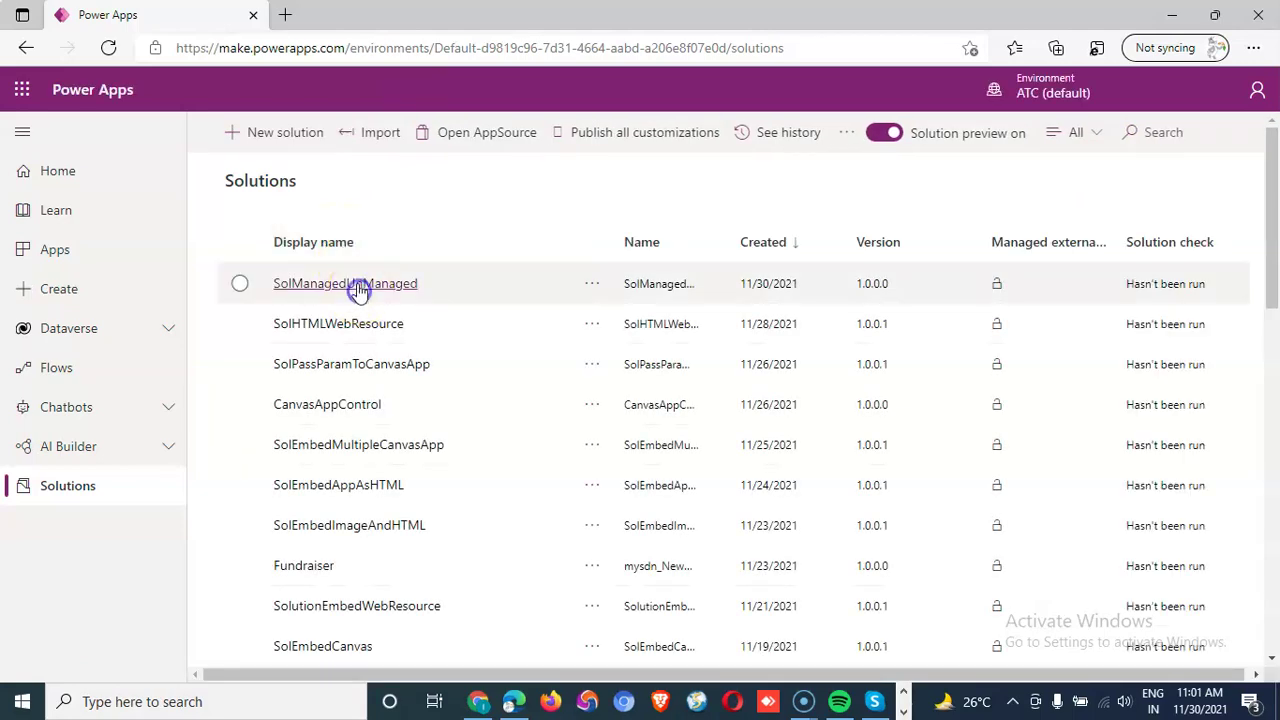
pyautogui.click(360, 289)
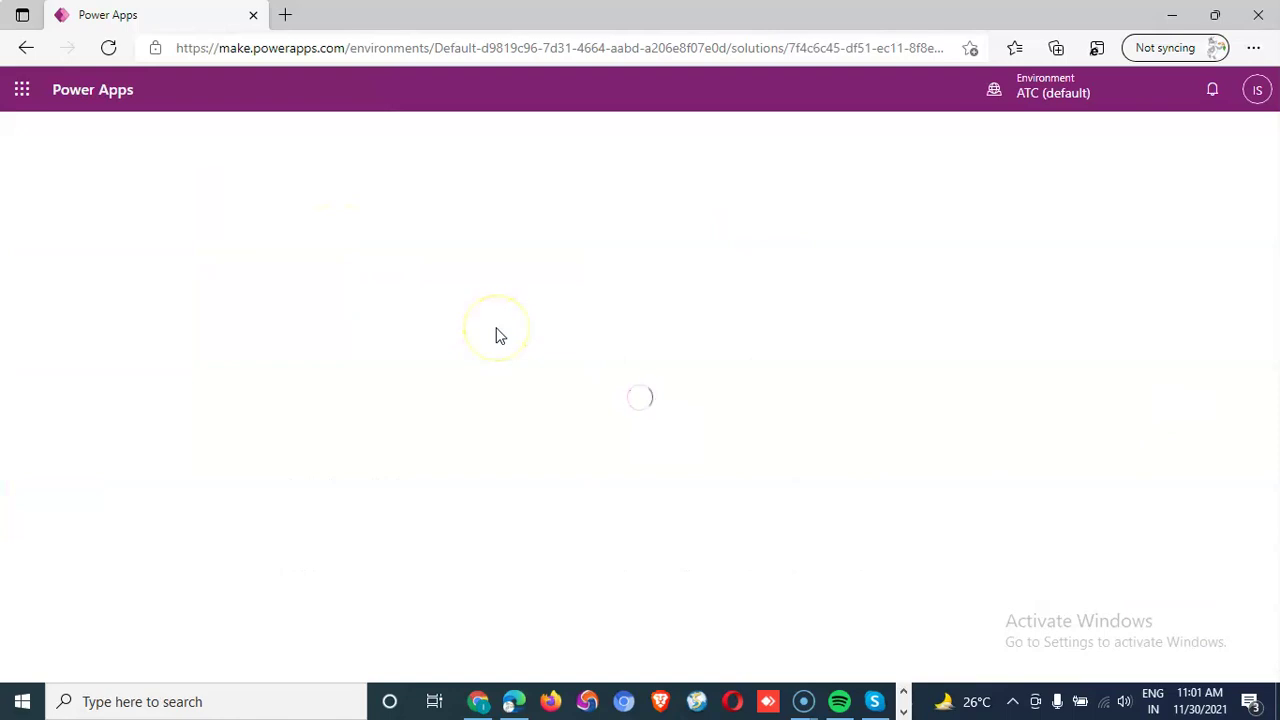
pyautogui.click(683, 345)
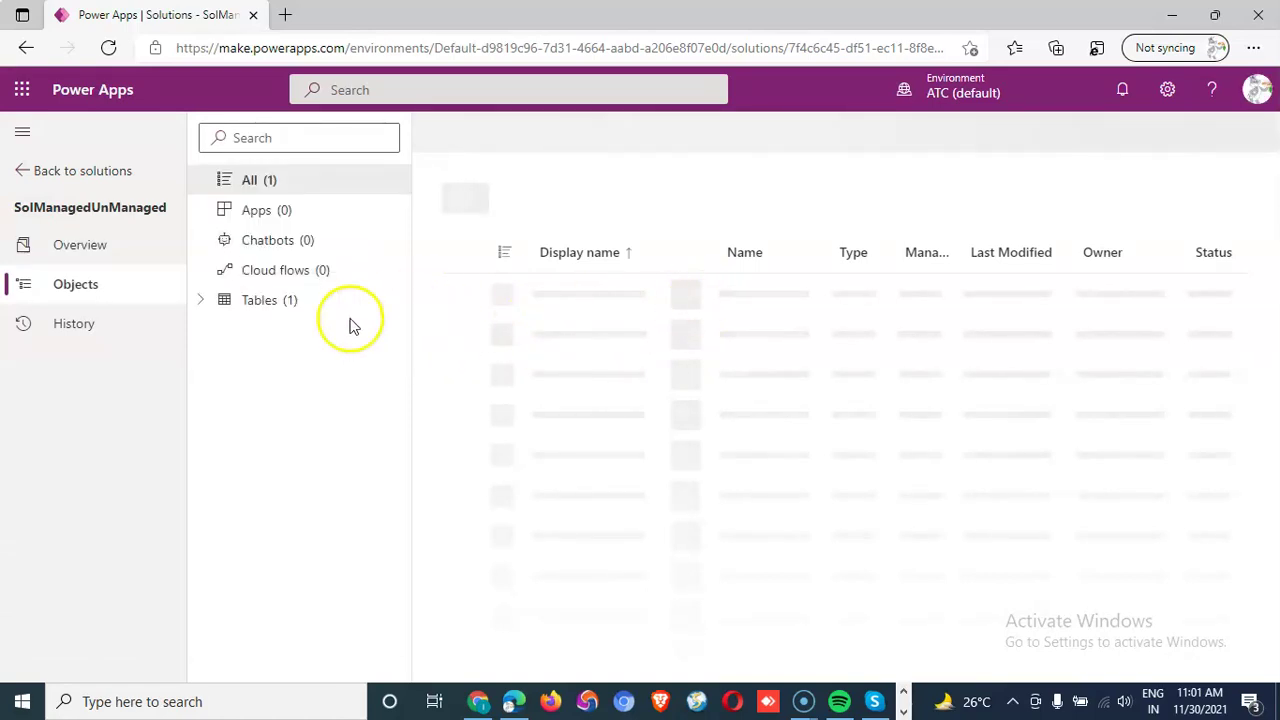
# Review the forms of the tblManagedUnManaged table inside the solution.
pyautogui.click(260, 302)
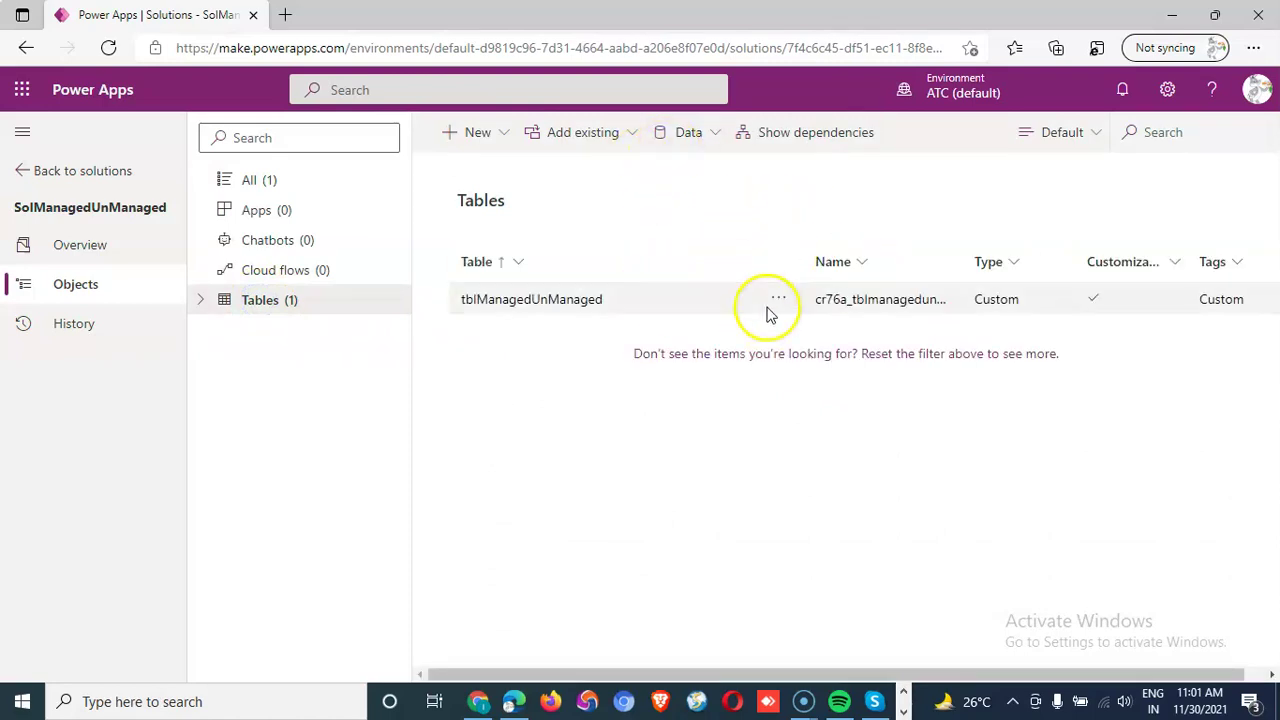
pyautogui.click(498, 304)
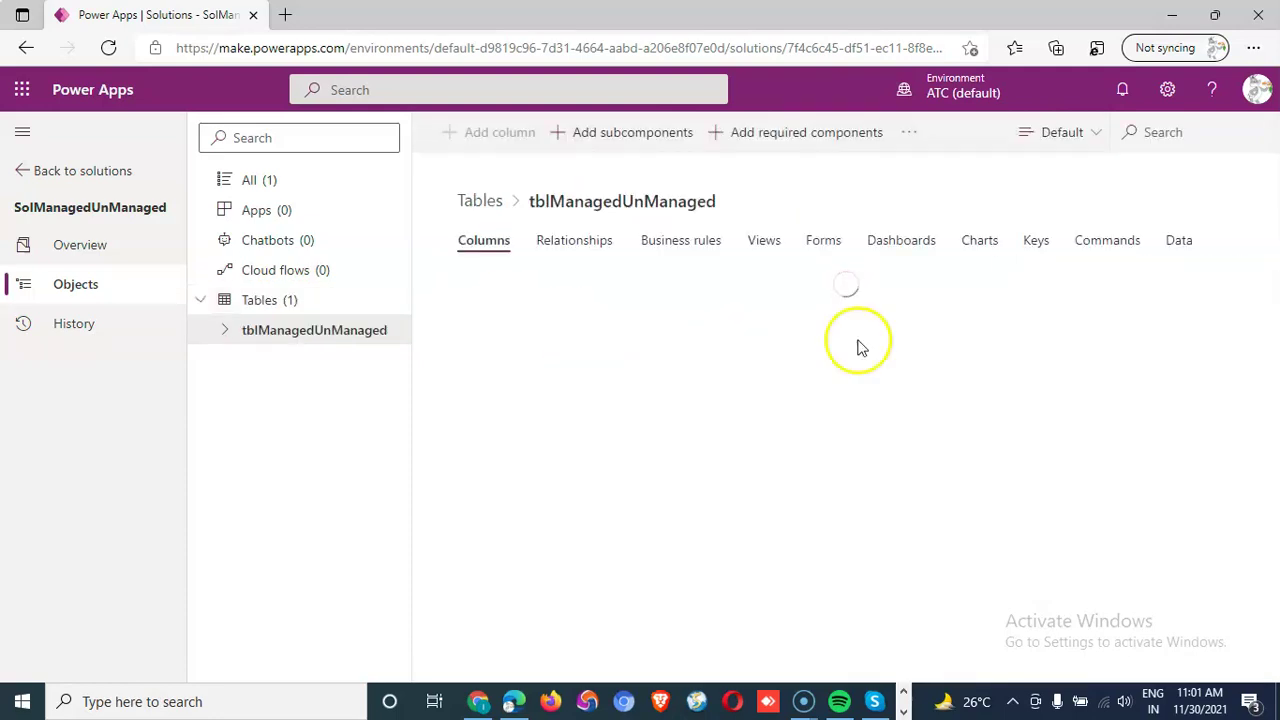
pyautogui.click(821, 241)
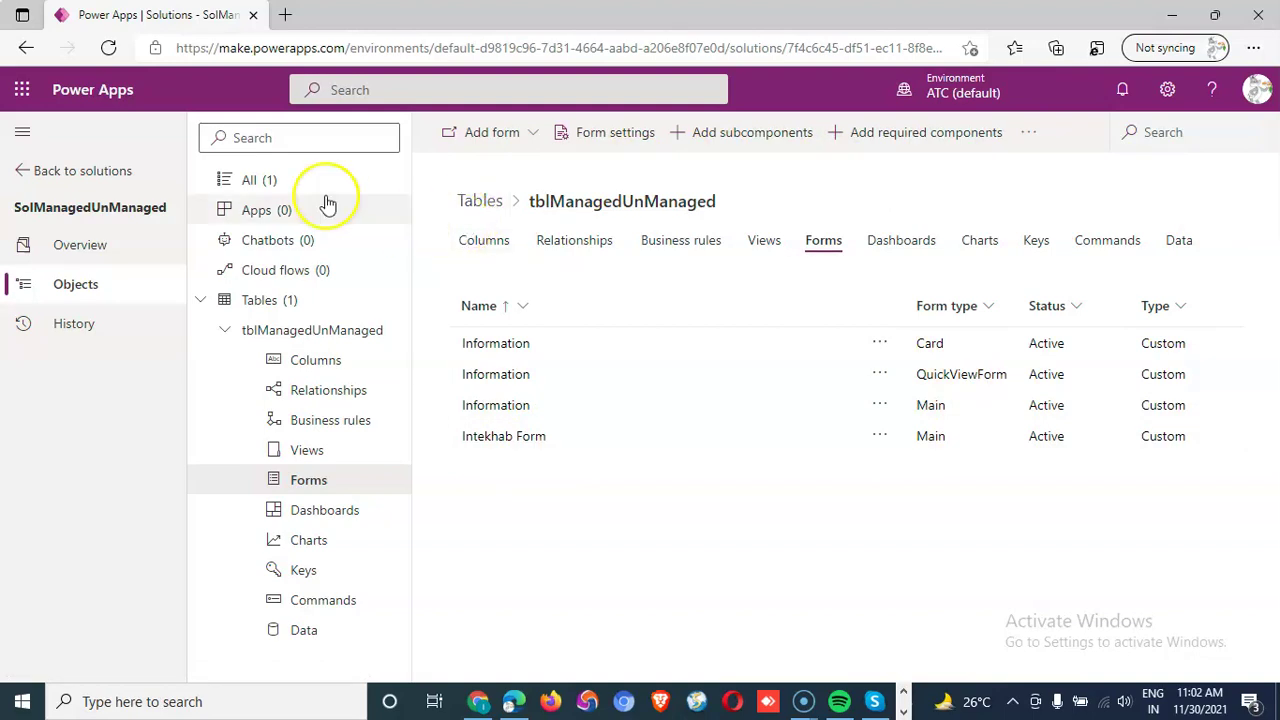
# Return to the solutions list, start exporting SolManagedUnManaged and publish all its changes.
pyautogui.click(22, 175)
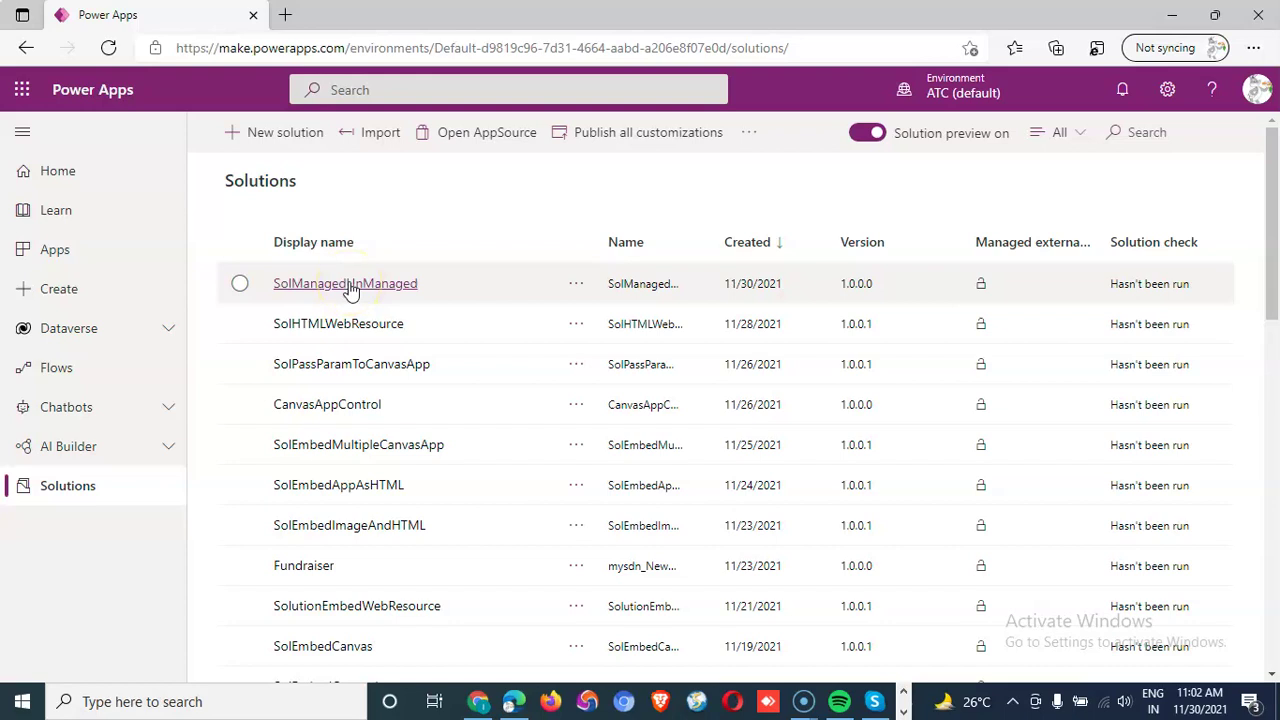
pyautogui.click(576, 284)
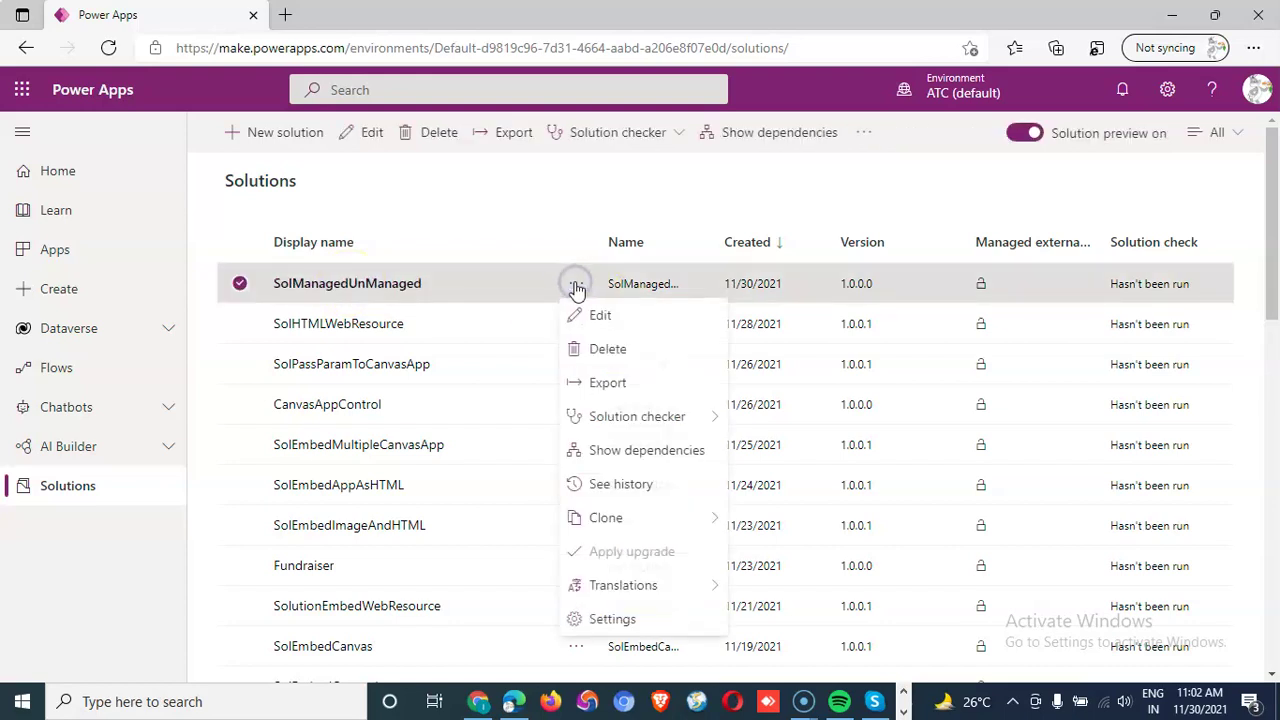
pyautogui.click(627, 385)
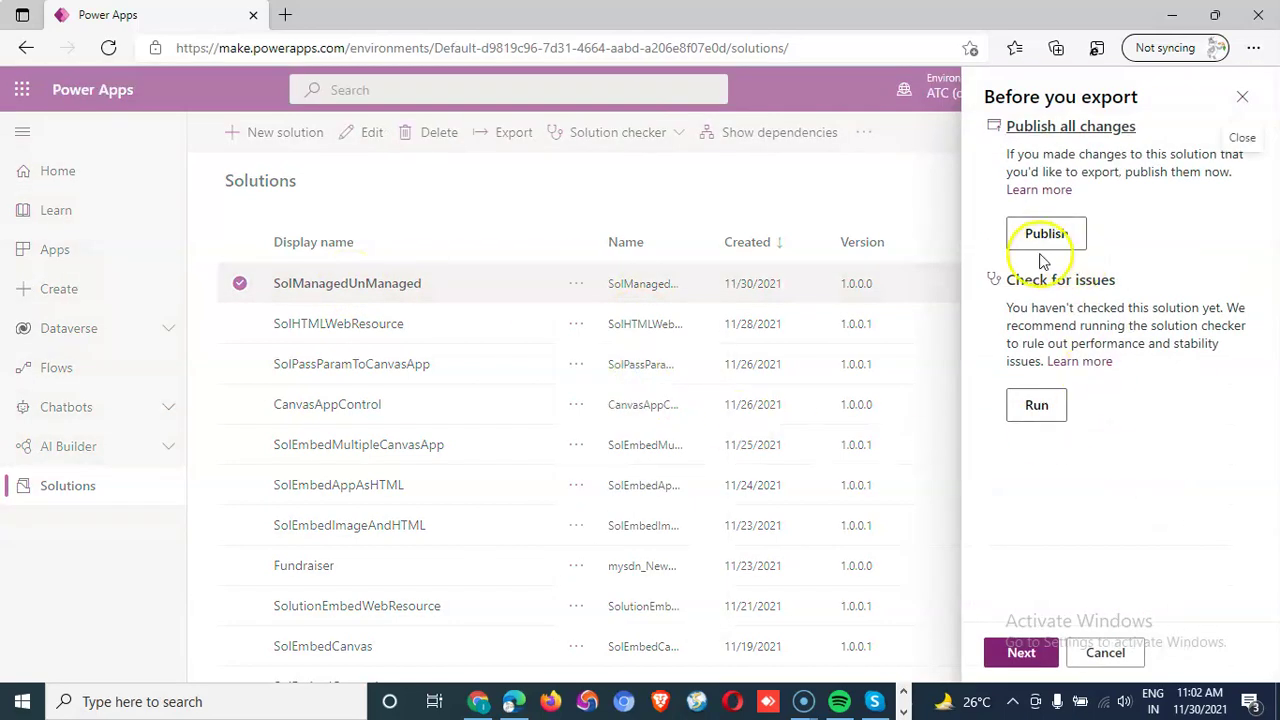
pyautogui.click(1047, 236)
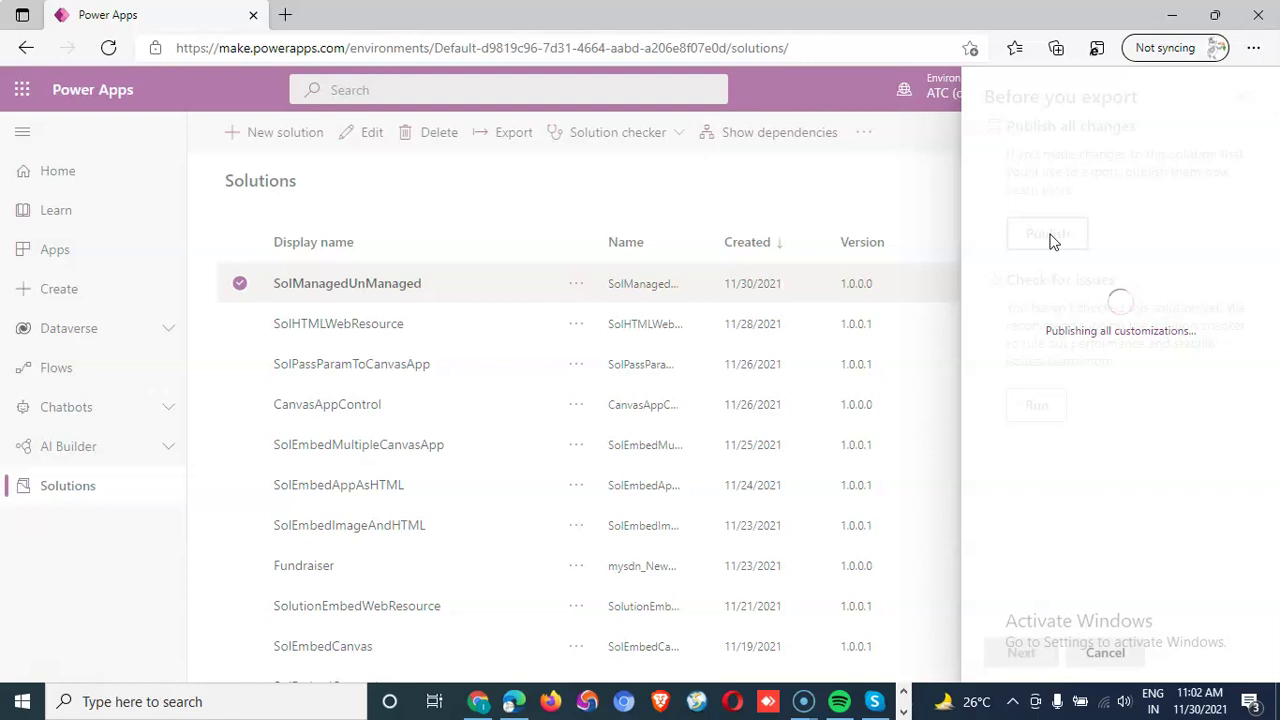
pyautogui.click(1241, 521)
pyautogui.click(1240, 518)
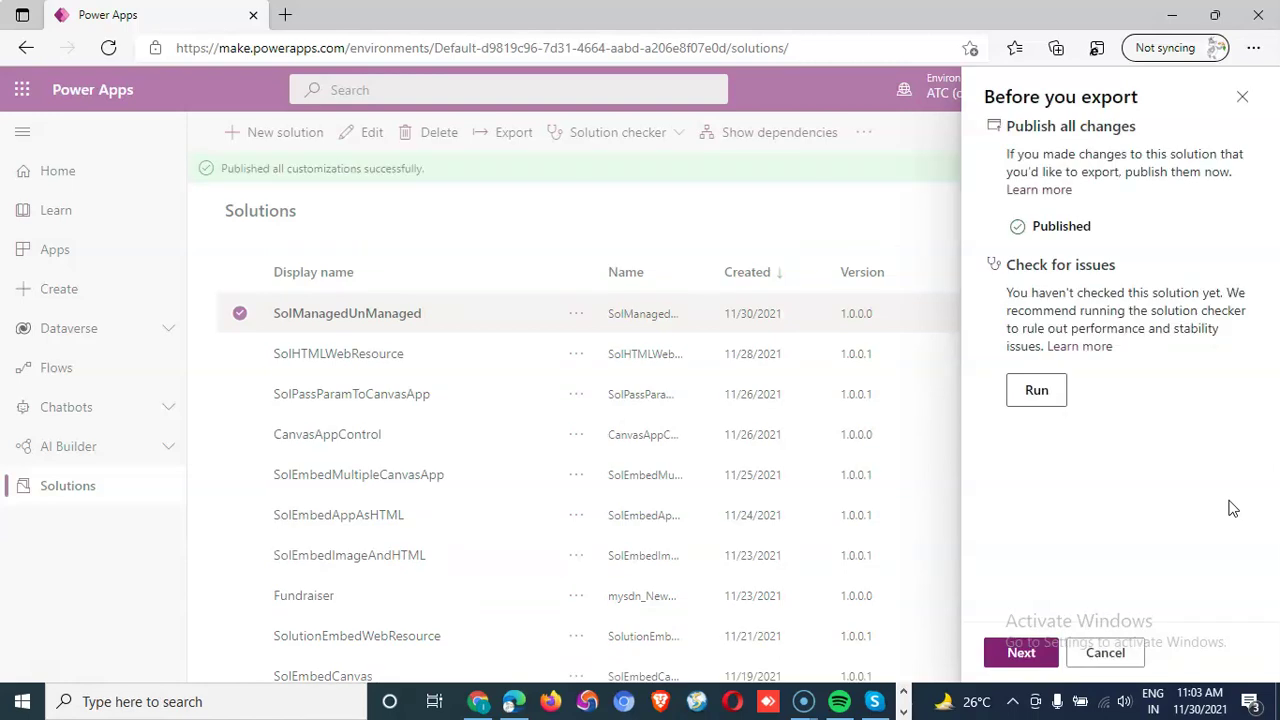
# Export SolManagedUnManaged as a managed solution with version number 1.0.0.1.
pyautogui.click(1035, 652)
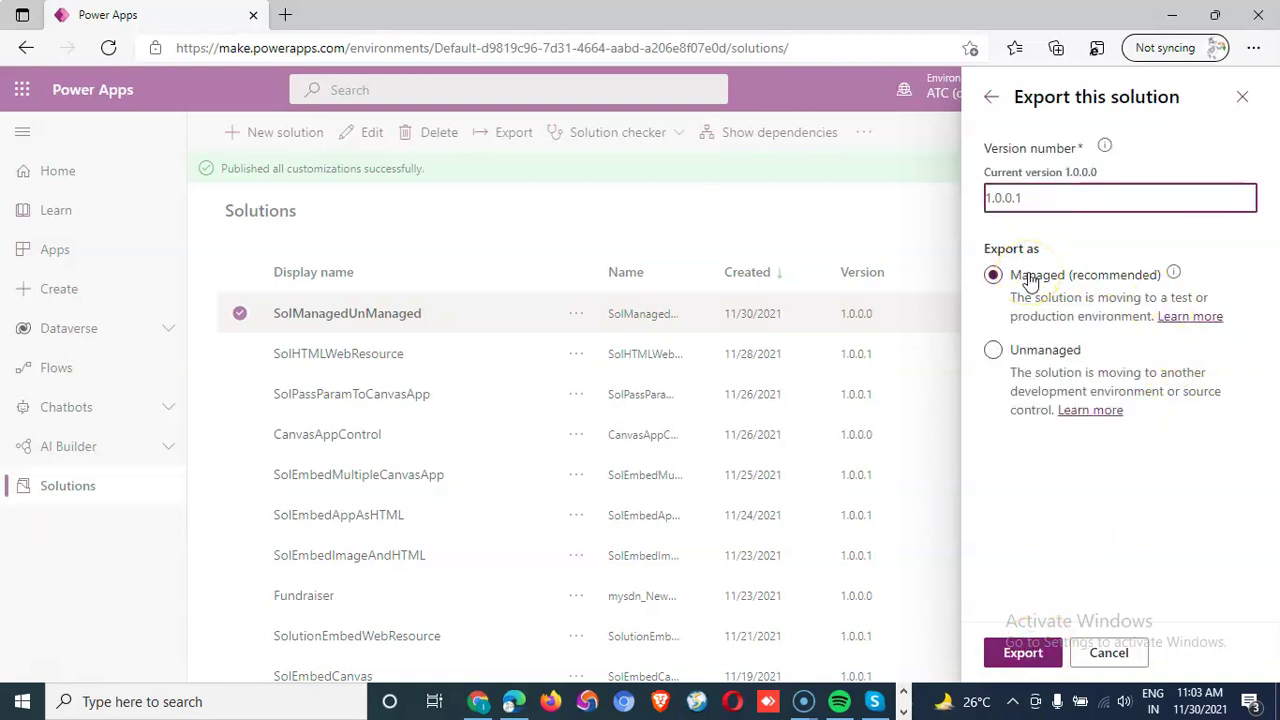
pyautogui.click(1030, 280)
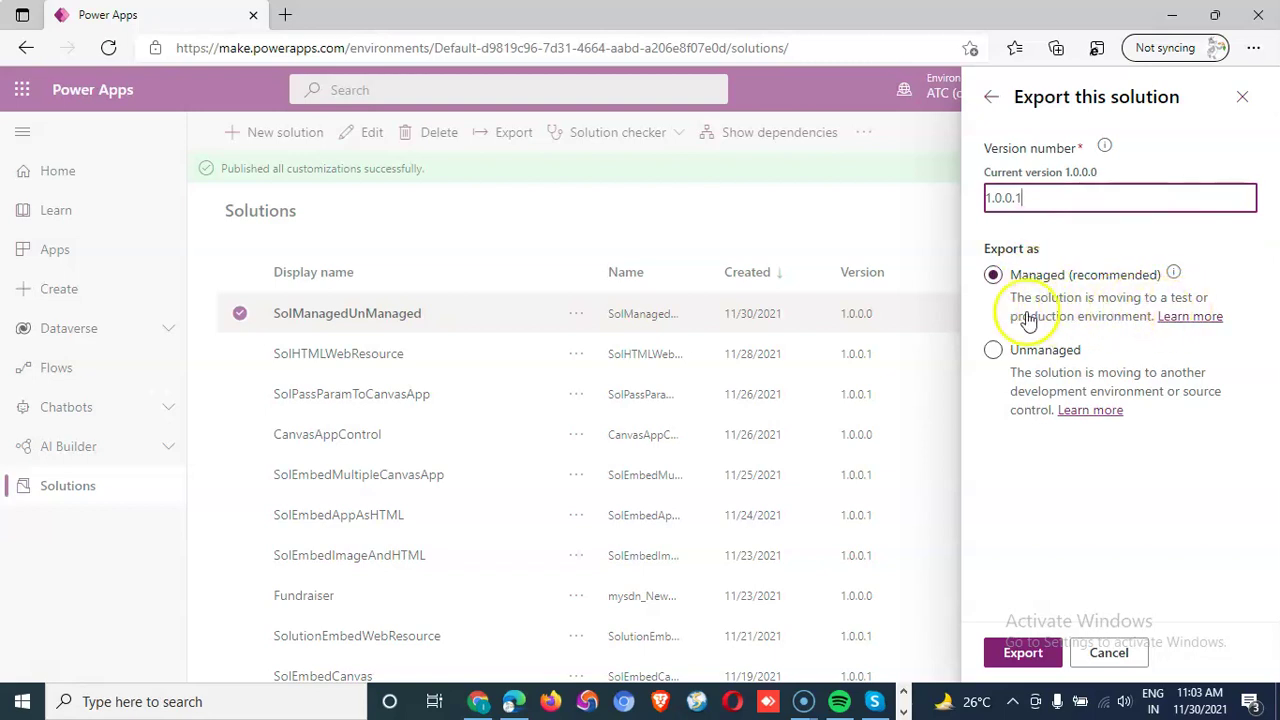
pyautogui.click(1025, 658)
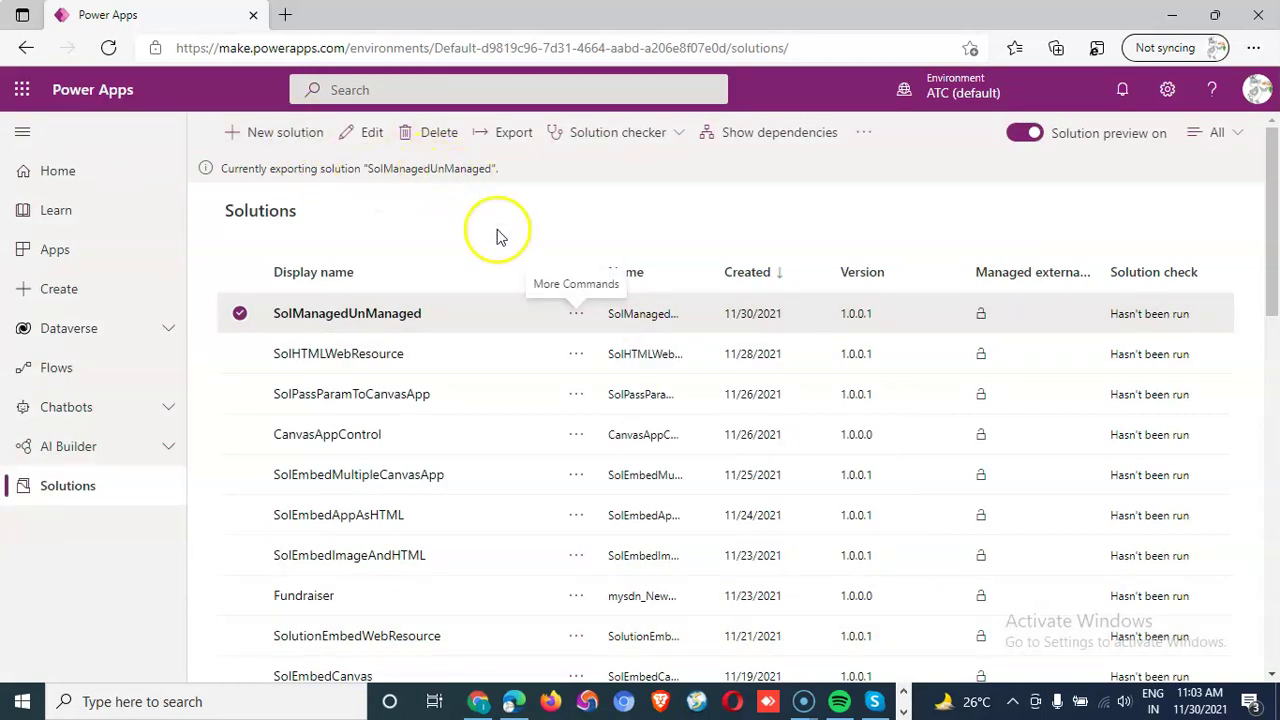
# Open the Downloads folder in File Explorer and move its window clear of the solutions list.
pyautogui.rightClick(20, 700)
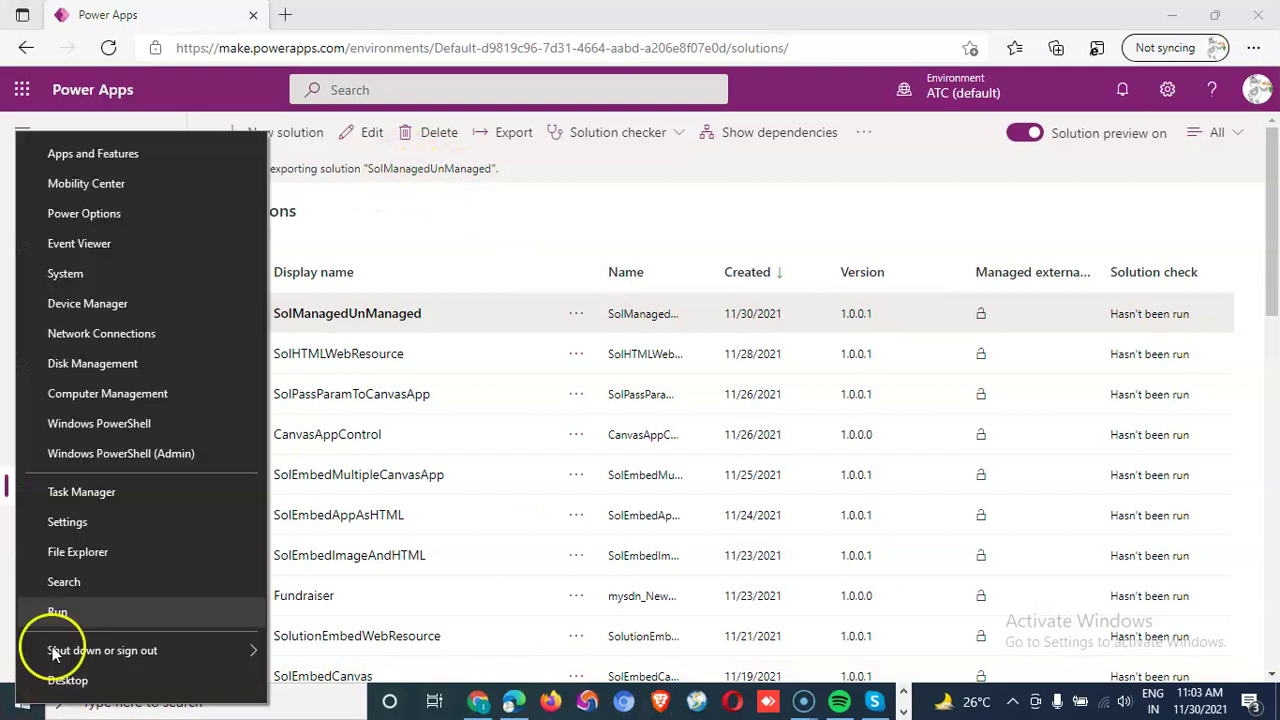
pyautogui.click(86, 549)
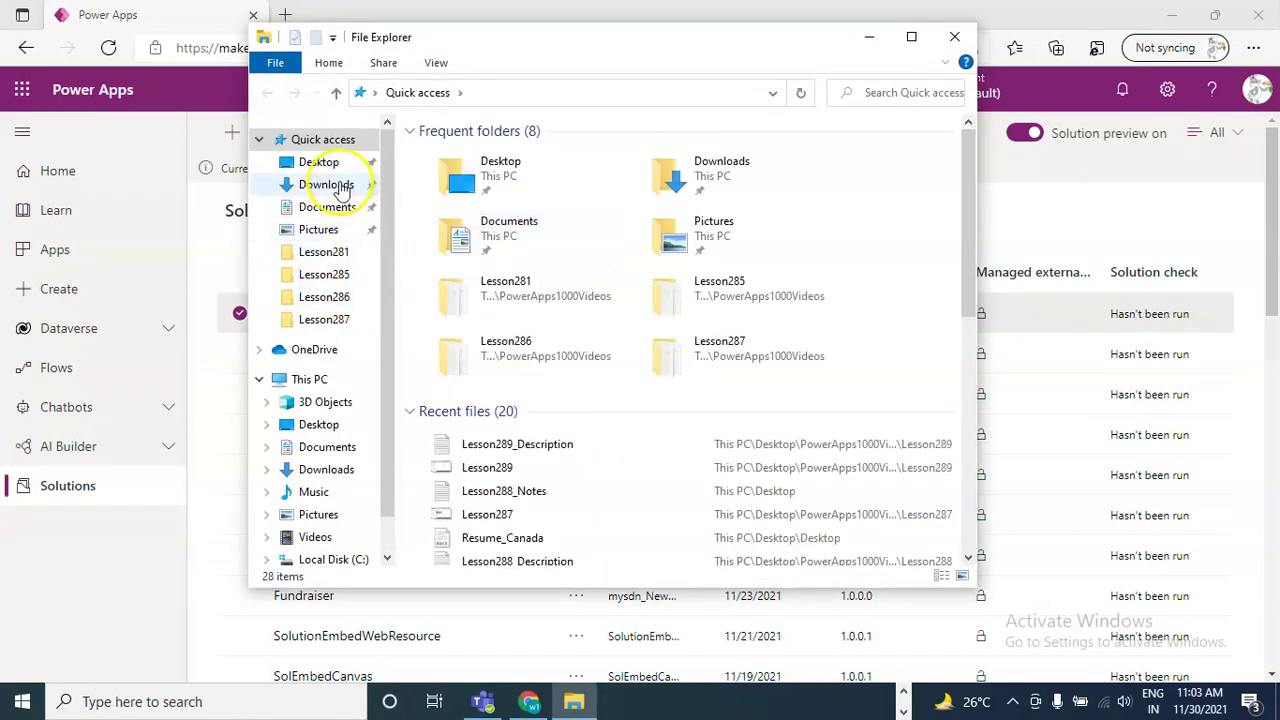
pyautogui.click(326, 186)
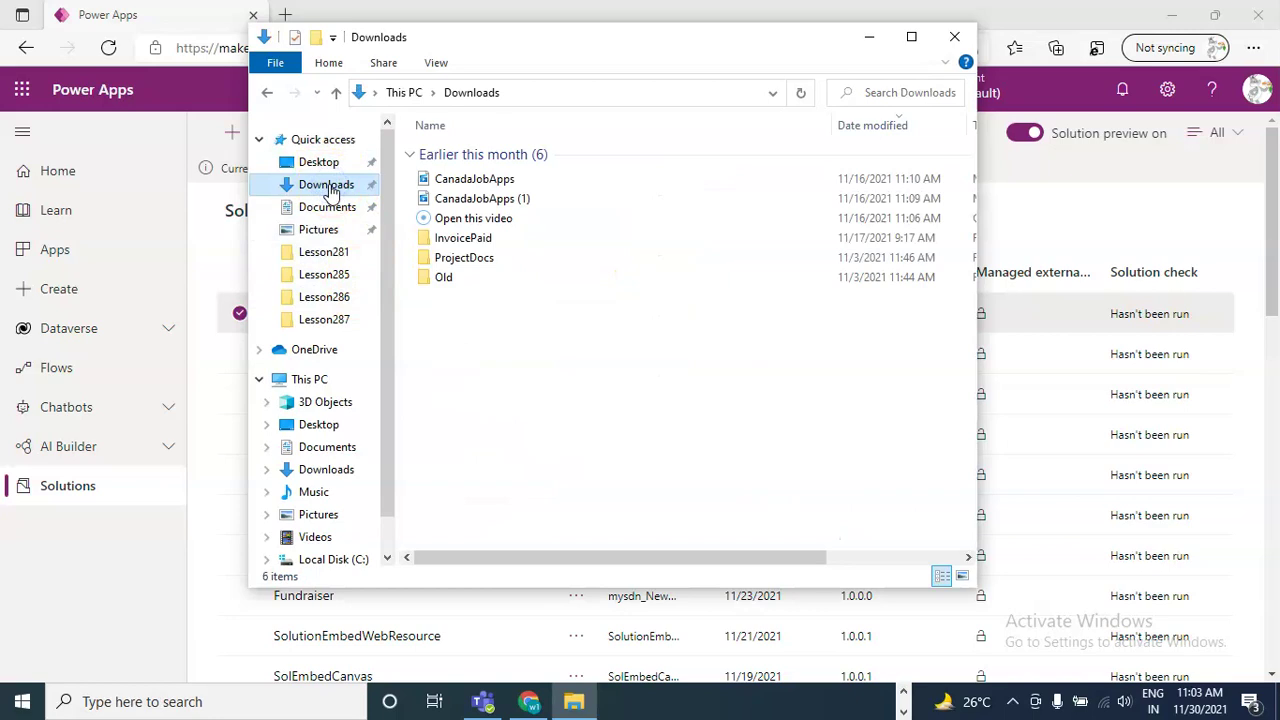
pyautogui.moveTo(517, 43); pyautogui.dragTo(806, 528)
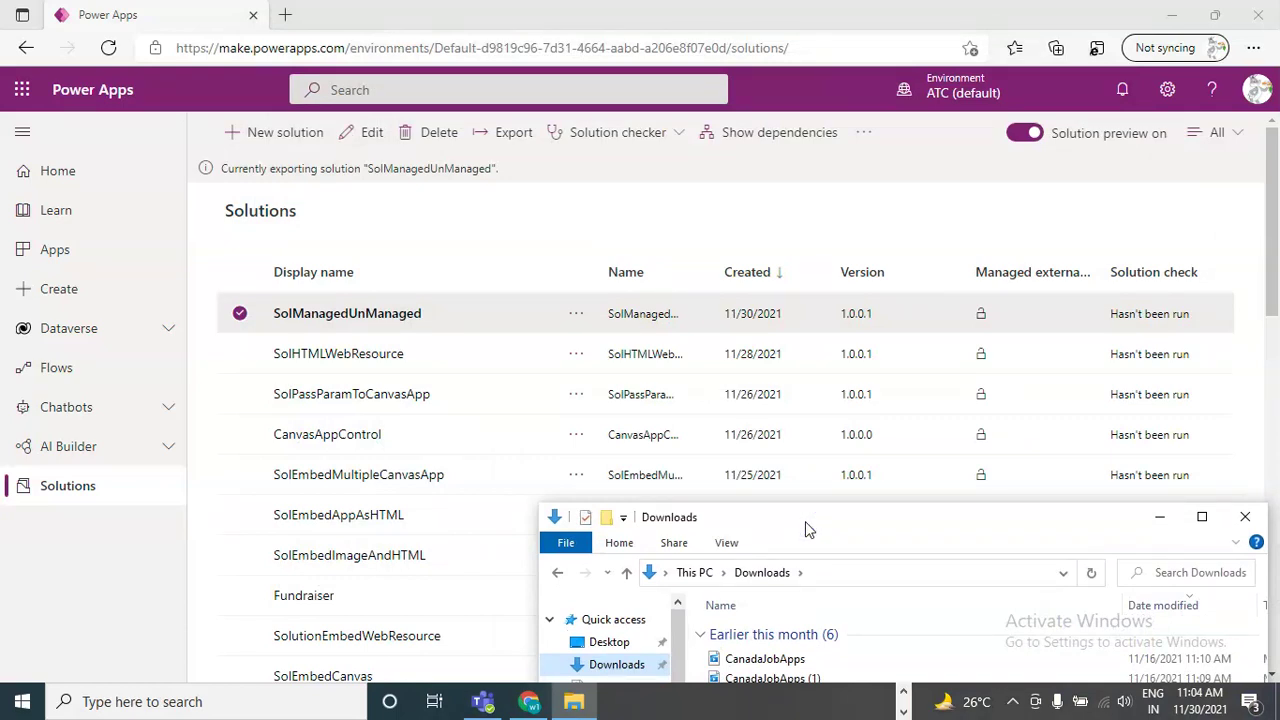
# Show the downloads folder from Edge and select the exported managed solution package in it.
pyautogui.click(645, 200)
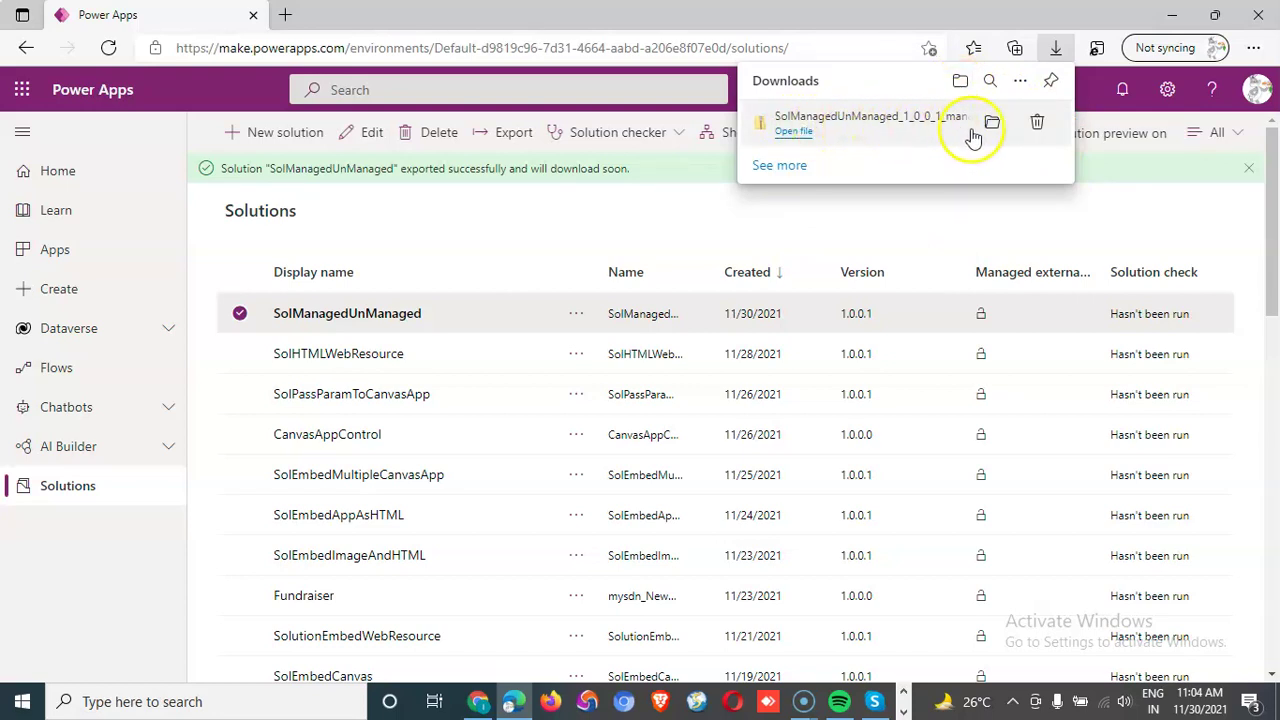
pyautogui.click(960, 82)
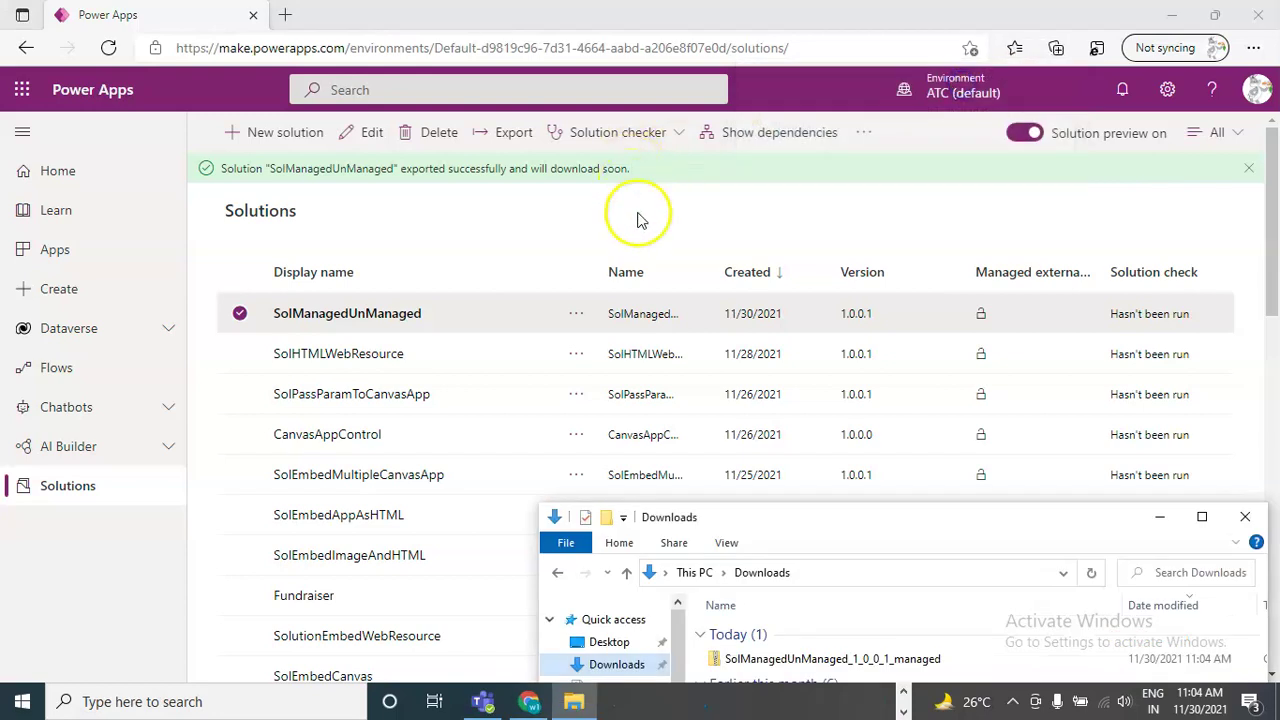
pyautogui.moveTo(837, 514); pyautogui.dragTo(818, 337)
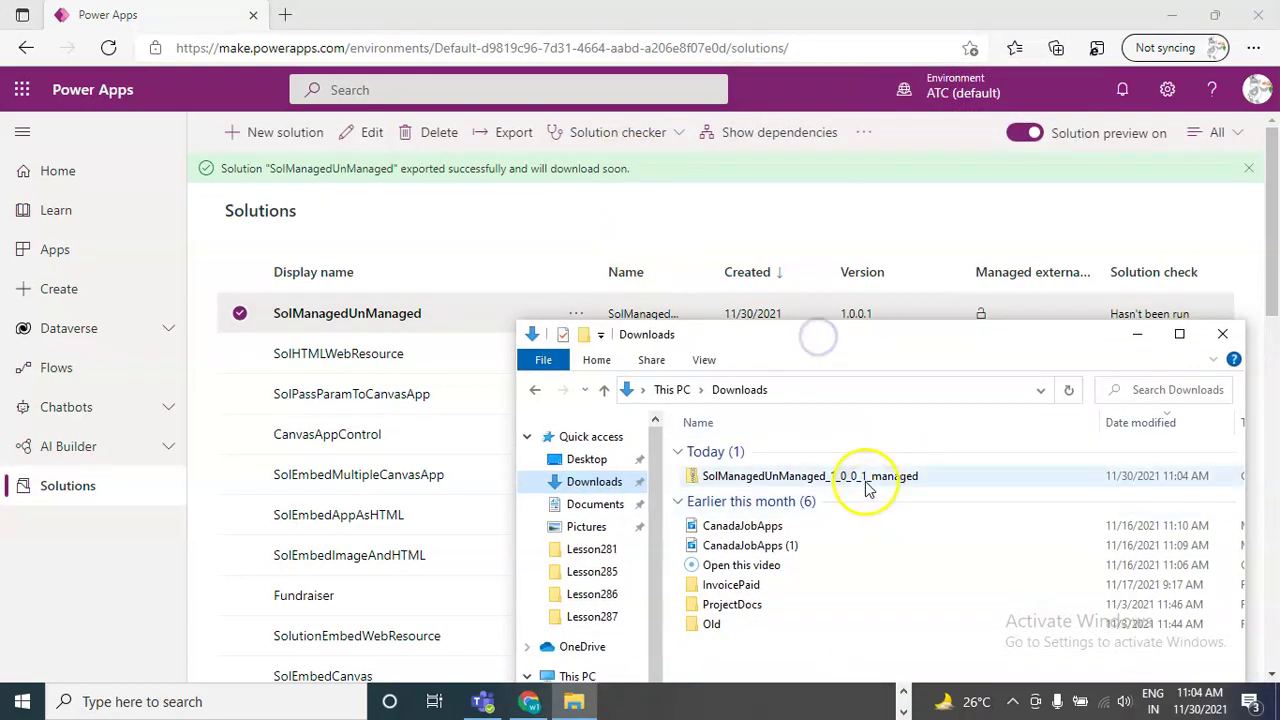
pyautogui.click(907, 481)
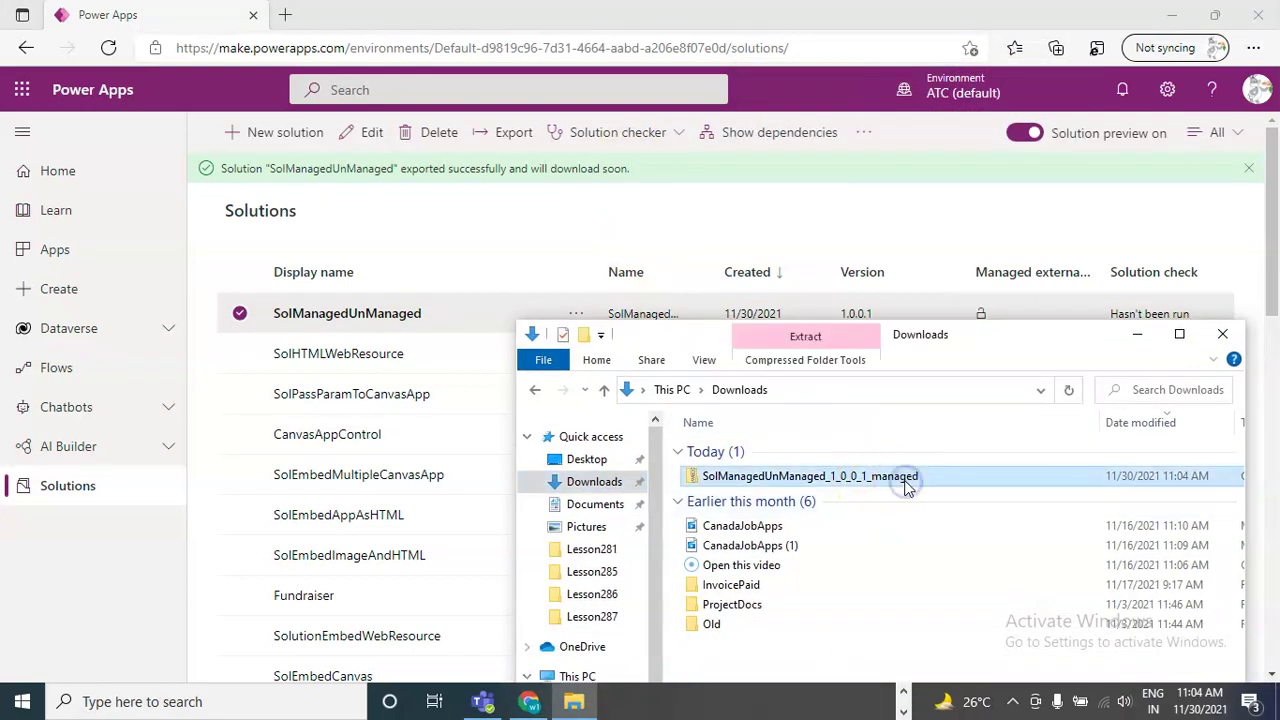
# Export SolManagedUnManaged again as an unmanaged solution with version number 1.0.0.2, without republishing the changes.
pyautogui.click(476, 228)
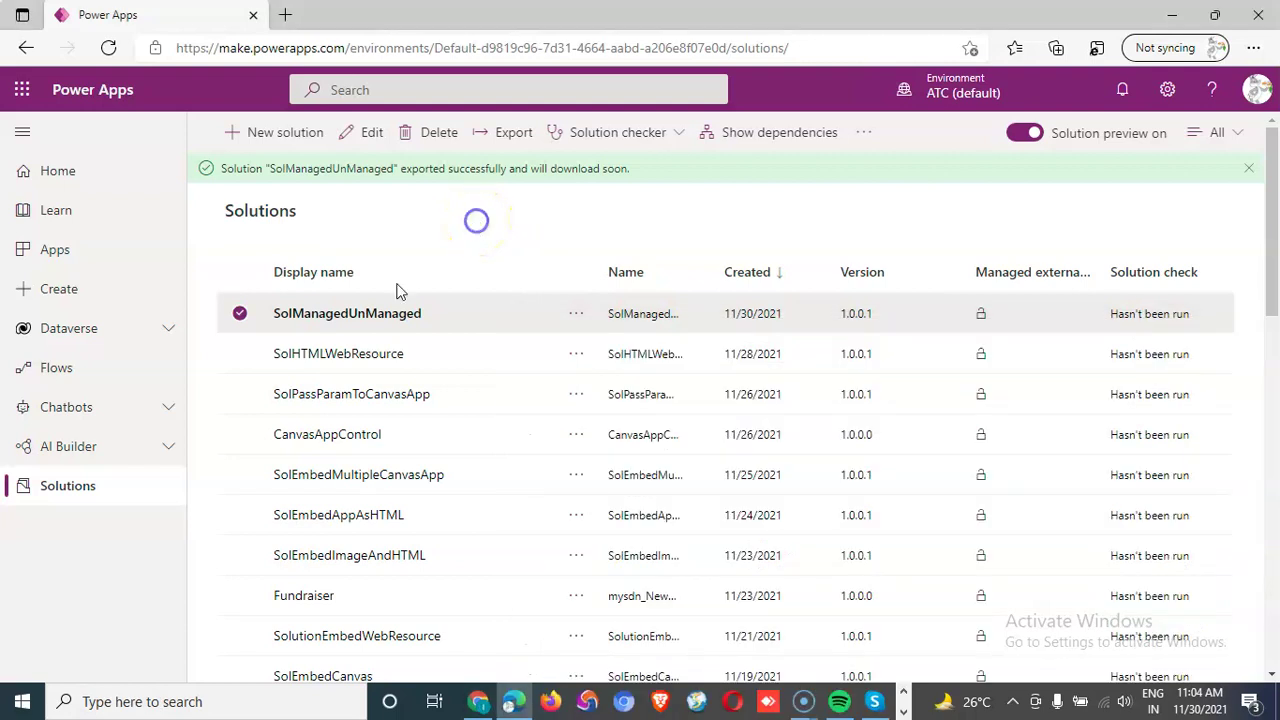
pyautogui.click(577, 314)
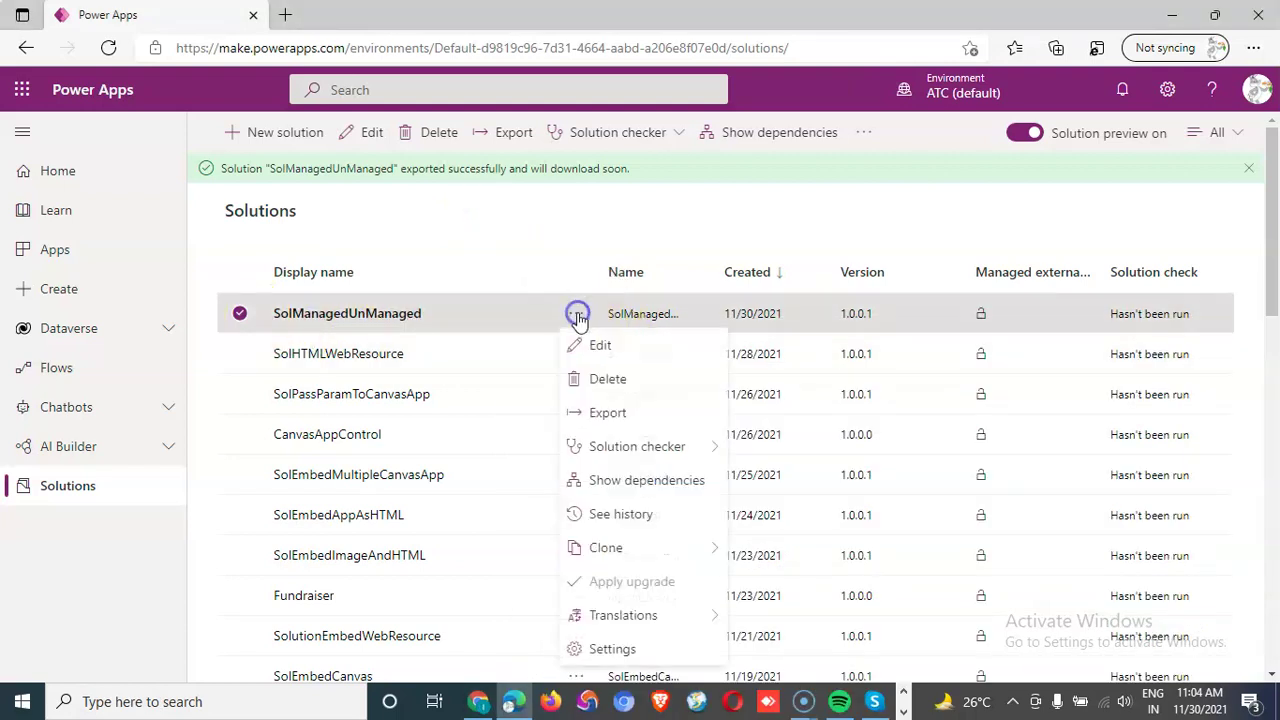
pyautogui.click(622, 412)
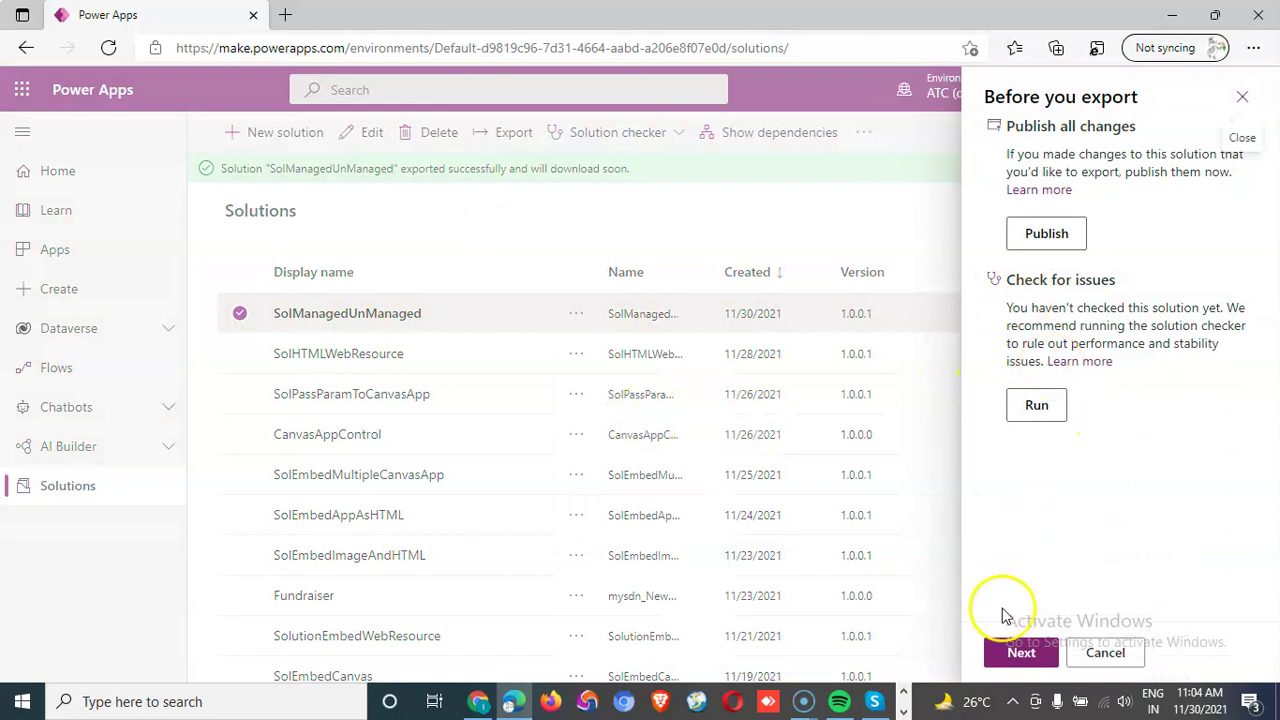
pyautogui.click(1021, 652)
pyautogui.click(993, 350)
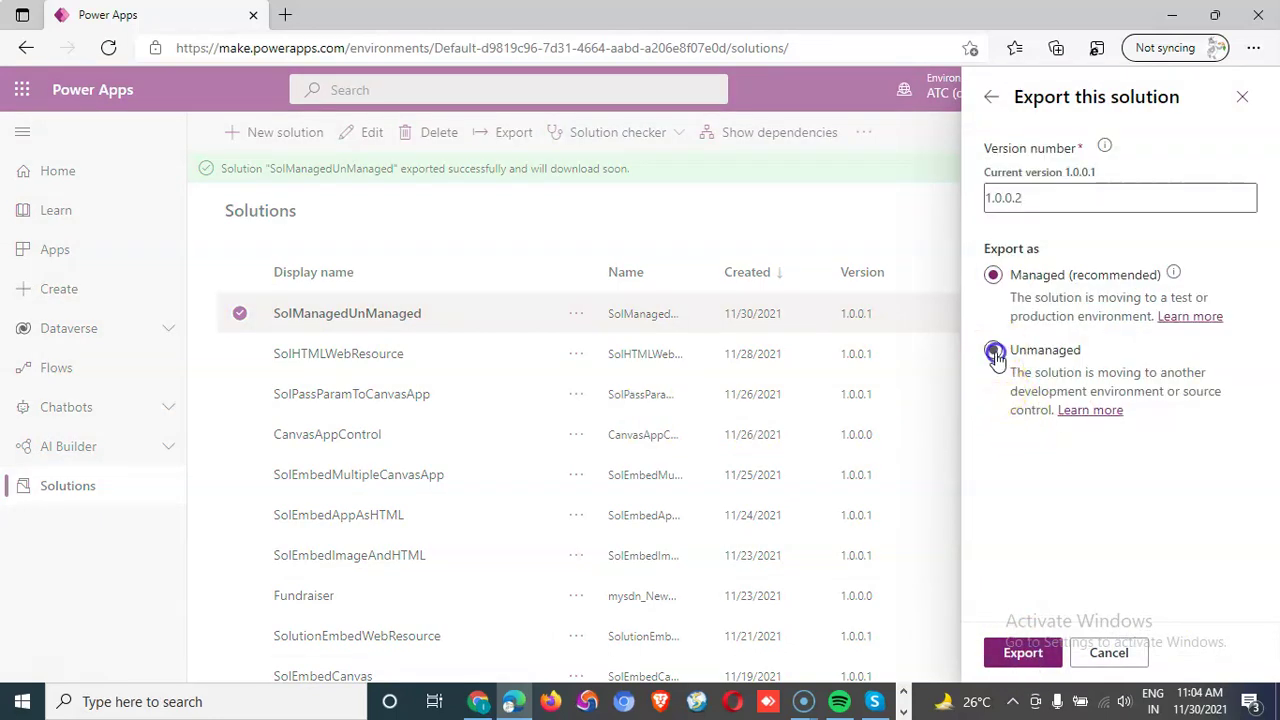
pyautogui.click(1022, 652)
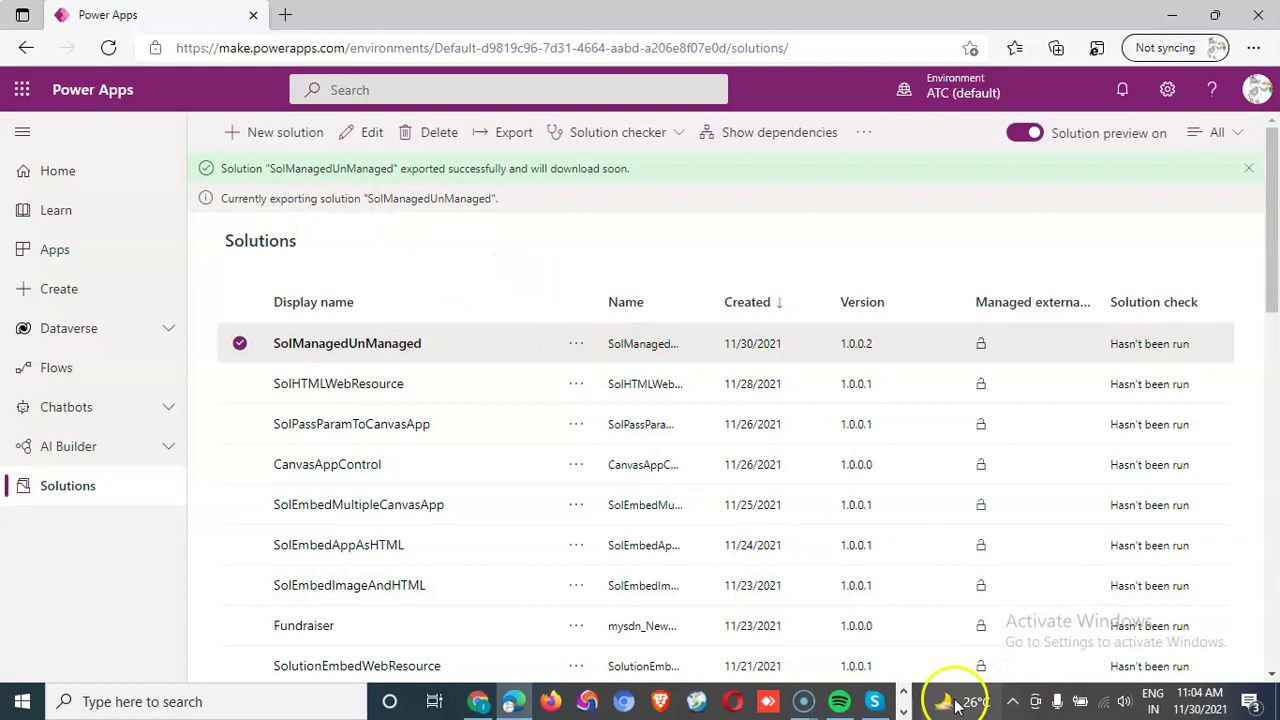
# Compare the file names of the managed and unmanaged solution packages in the Downloads folder.
pyautogui.click(903, 711)
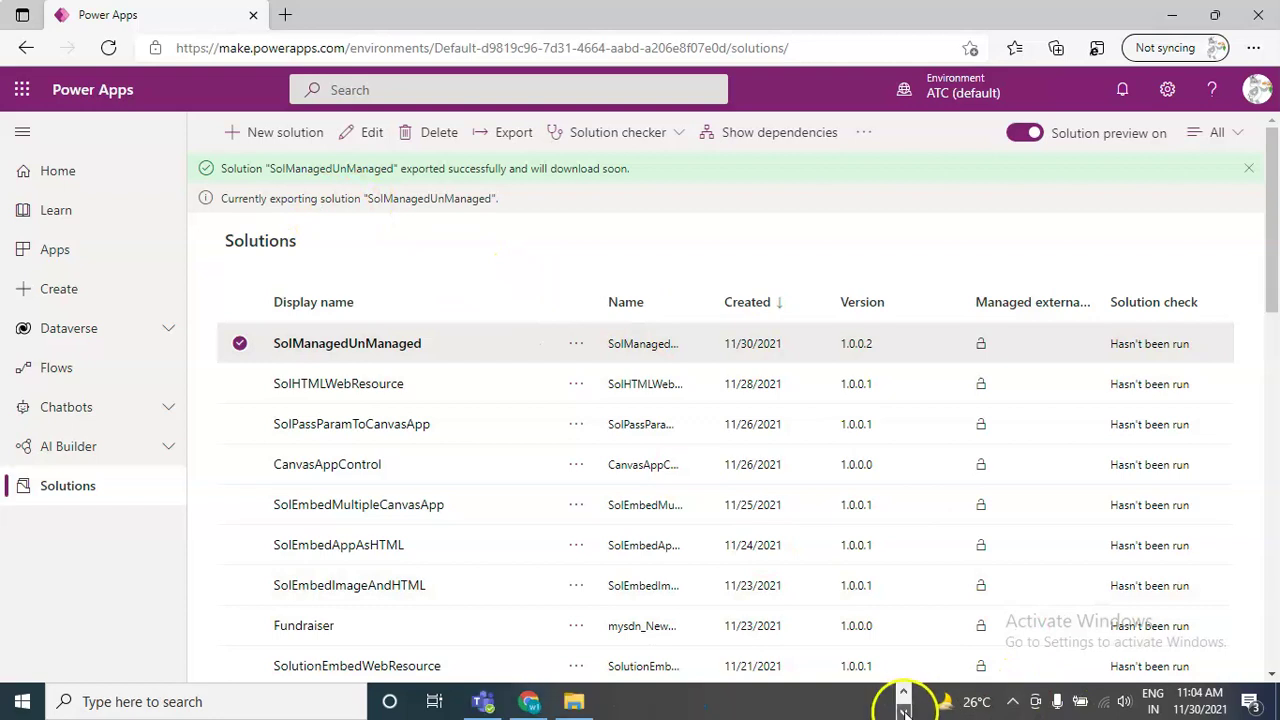
pyautogui.click(570, 702)
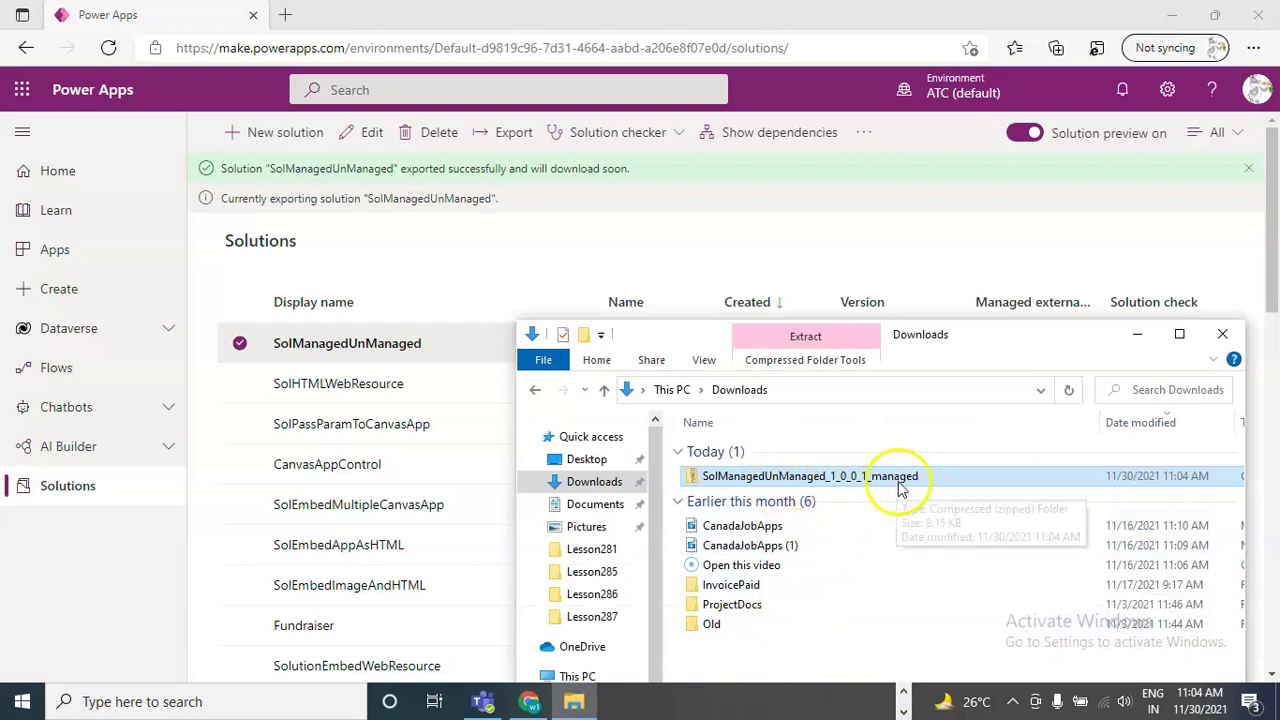
pyautogui.click(1050, 248)
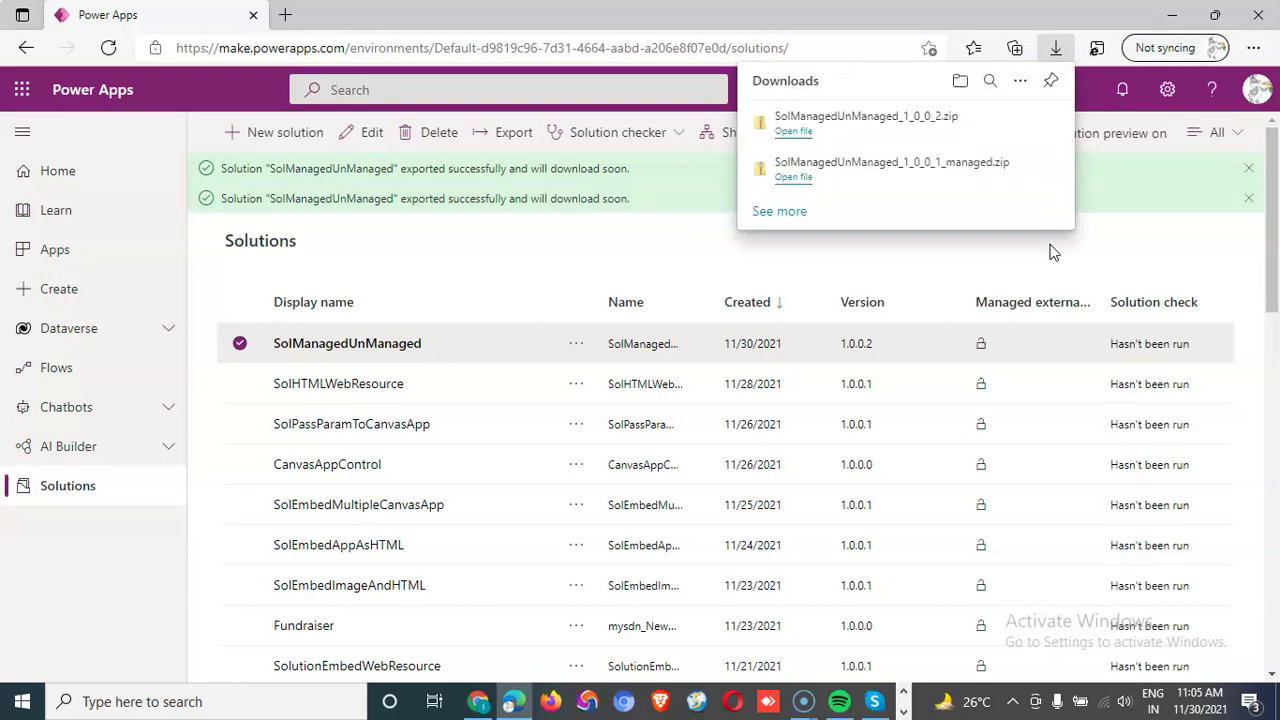
pyautogui.click(958, 88)
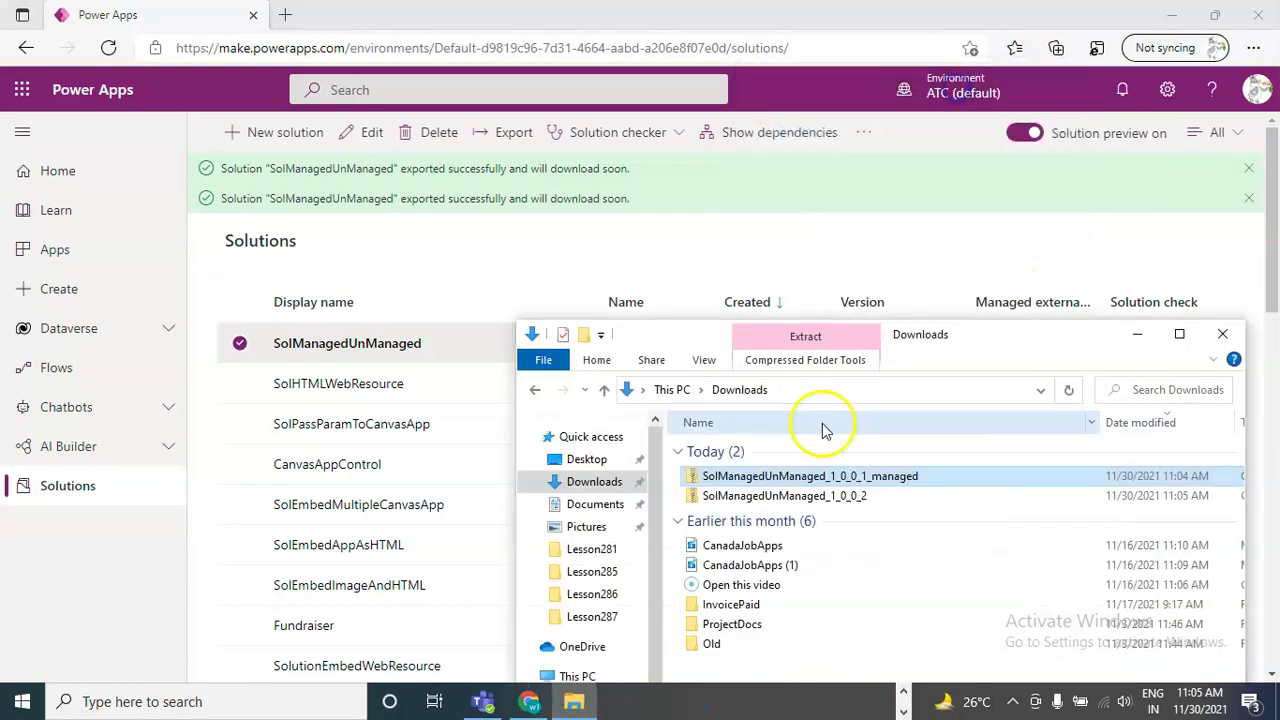
pyautogui.click(818, 505)
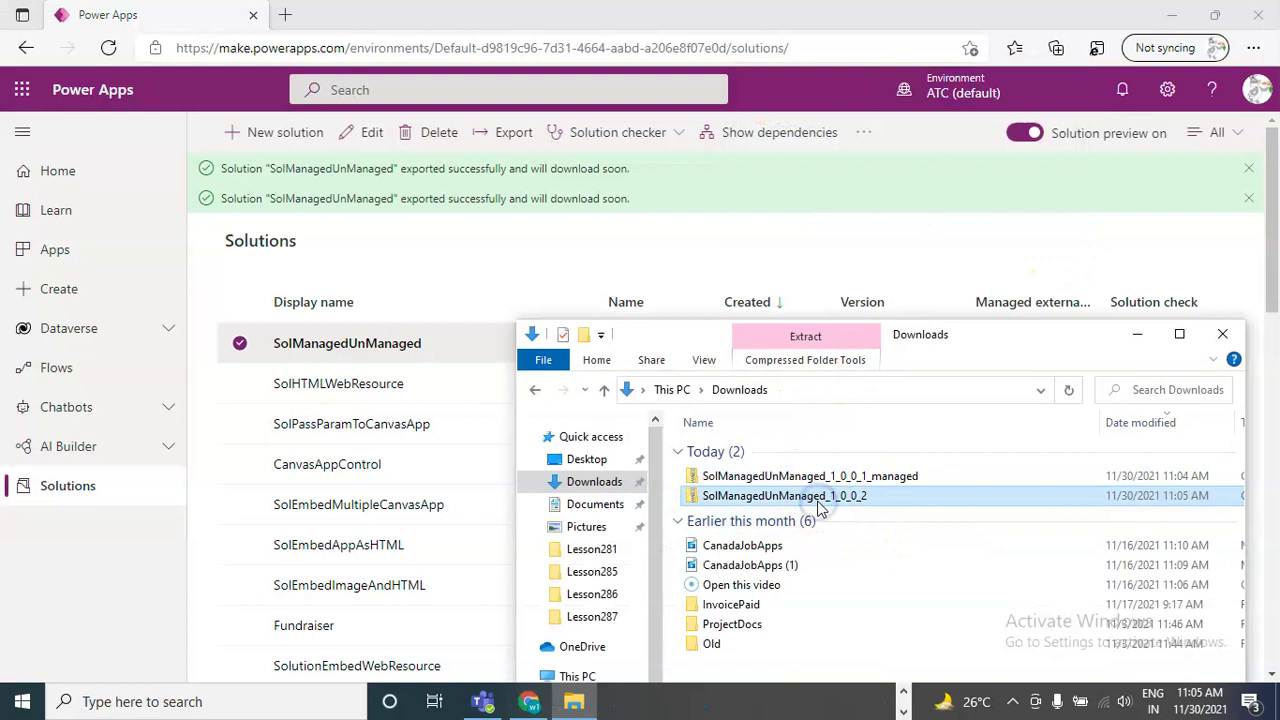
pyautogui.keyDown('ctrl'); pyautogui.click(886, 474); pyautogui.keyUp('ctrl')
pyautogui.click(863, 496)
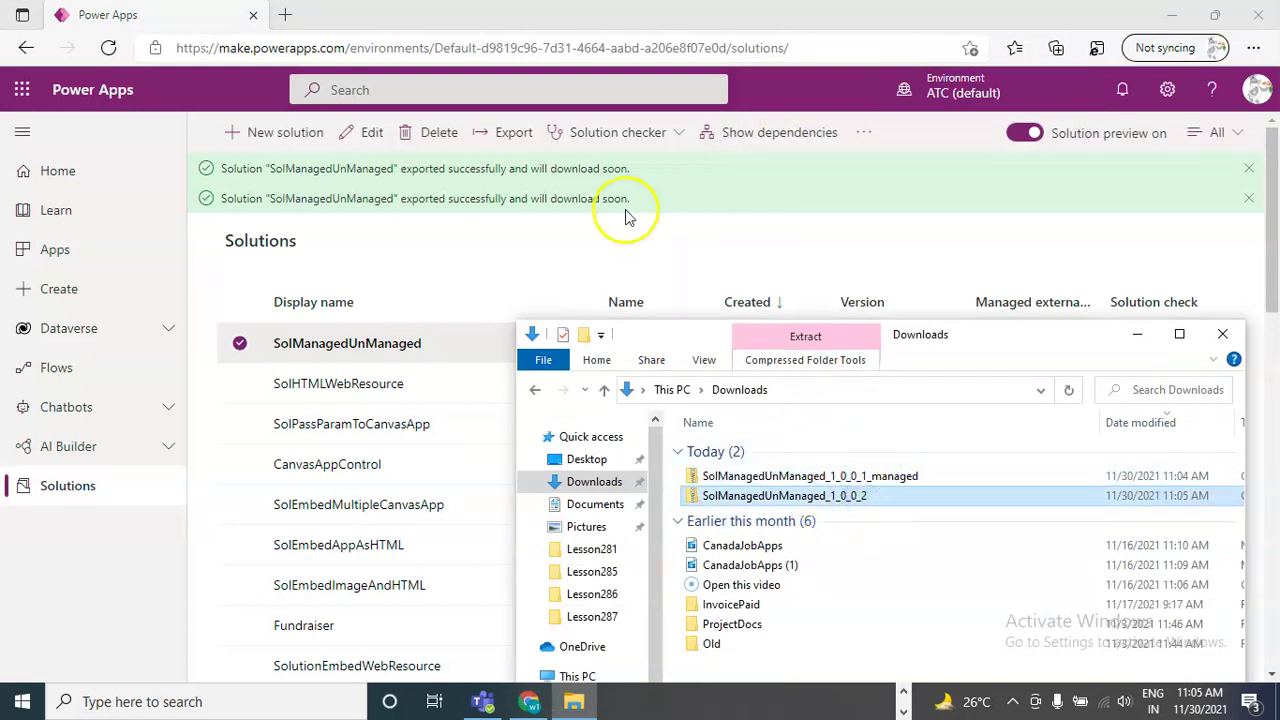
# Switch to the Book4 workbook in Excel Online to review the comparison of unmanaged and managed solutions.
pyautogui.click(623, 248)
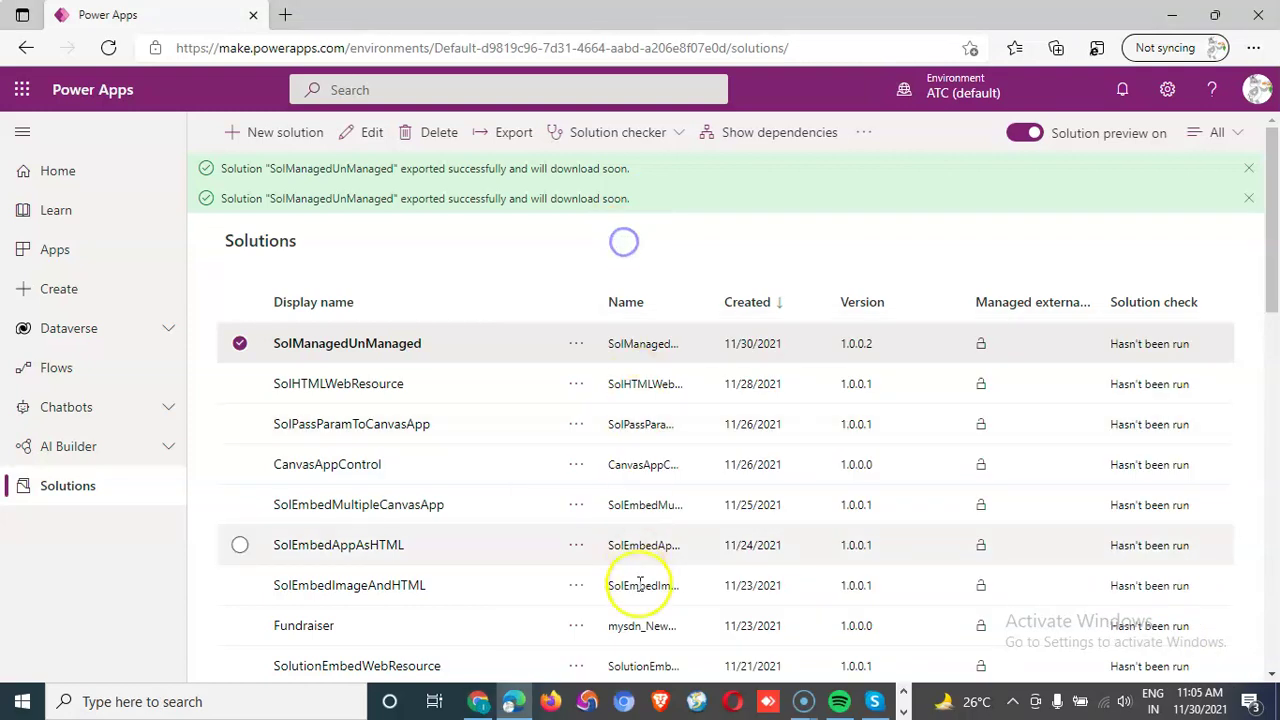
pyautogui.click(494, 694)
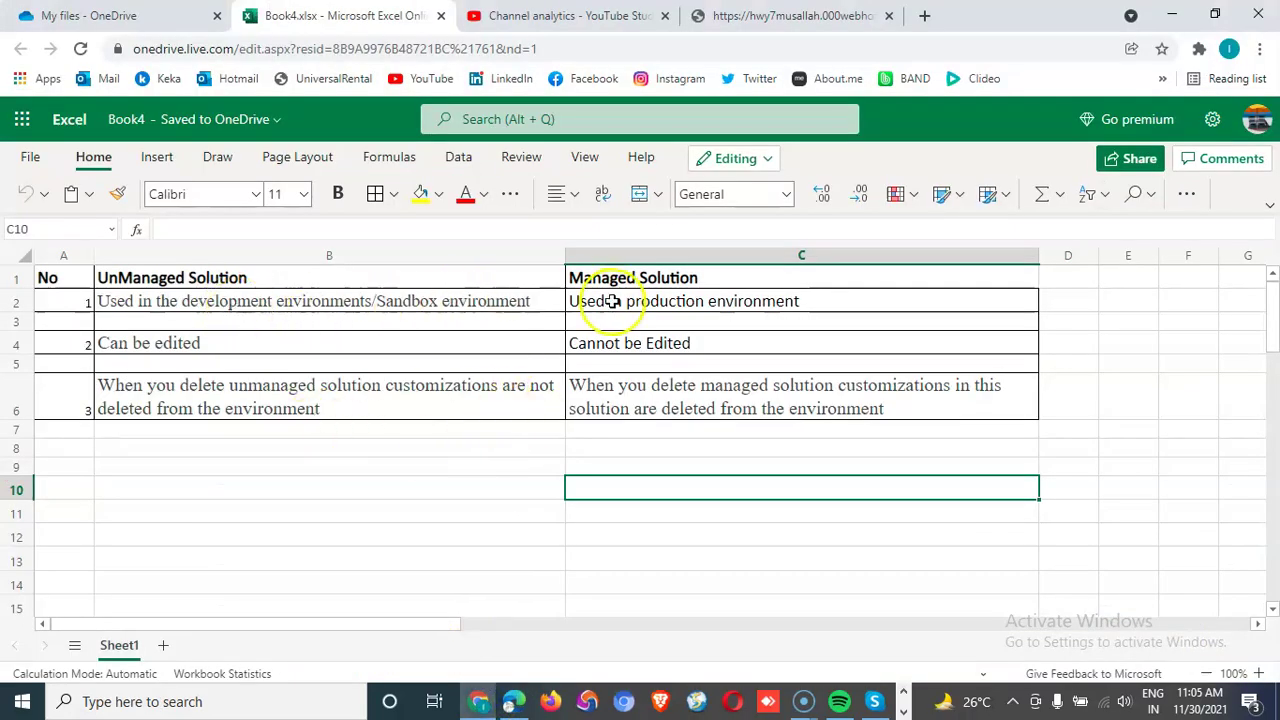